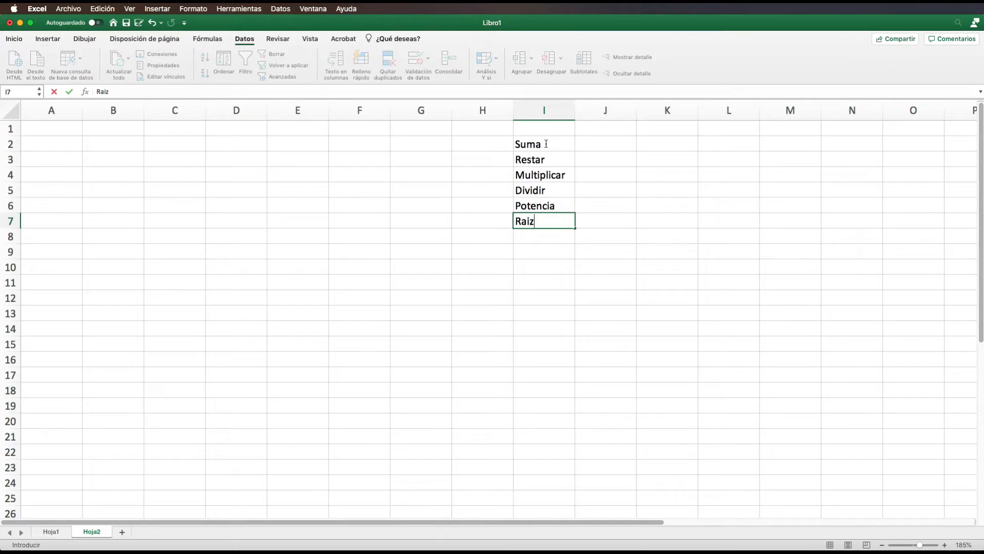
Step: Complete the label in I7 as "Raiz Cuadrada" and autofit column I to its contents
type("Cuadrada")
left_click(569, 249)
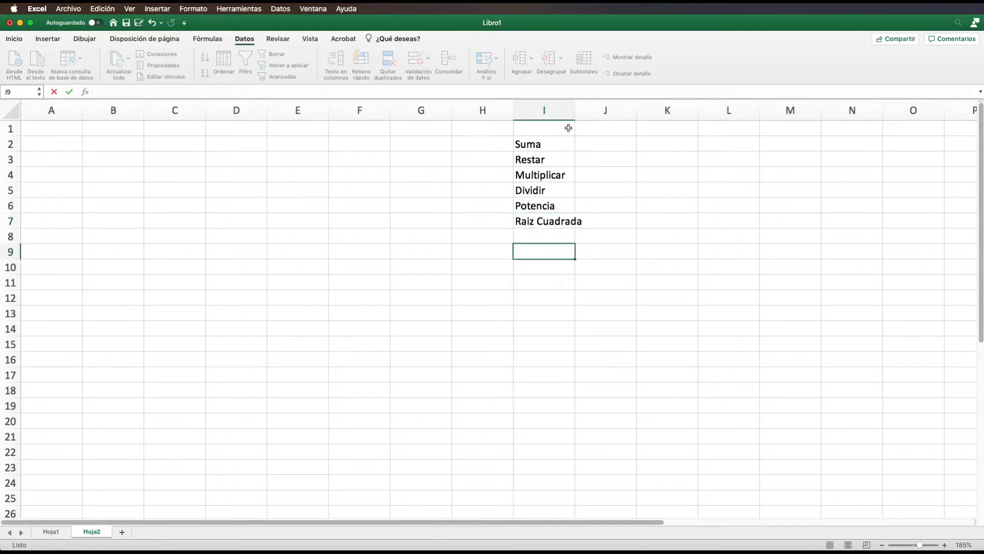
double_click(574, 110)
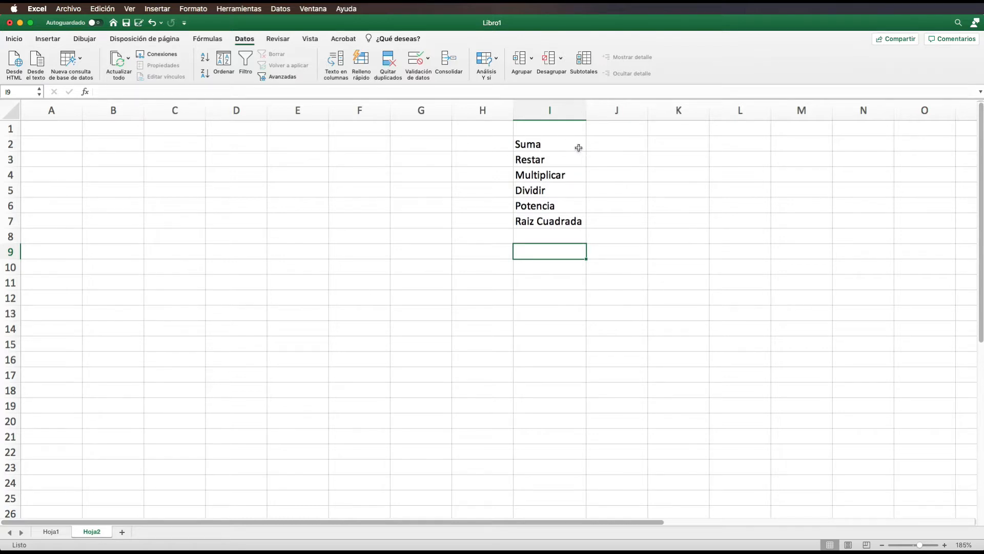
Step: Fill in the numbers beside the operations list: 2 in each of J2 through J6 and 1 in J7
left_click(612, 148)
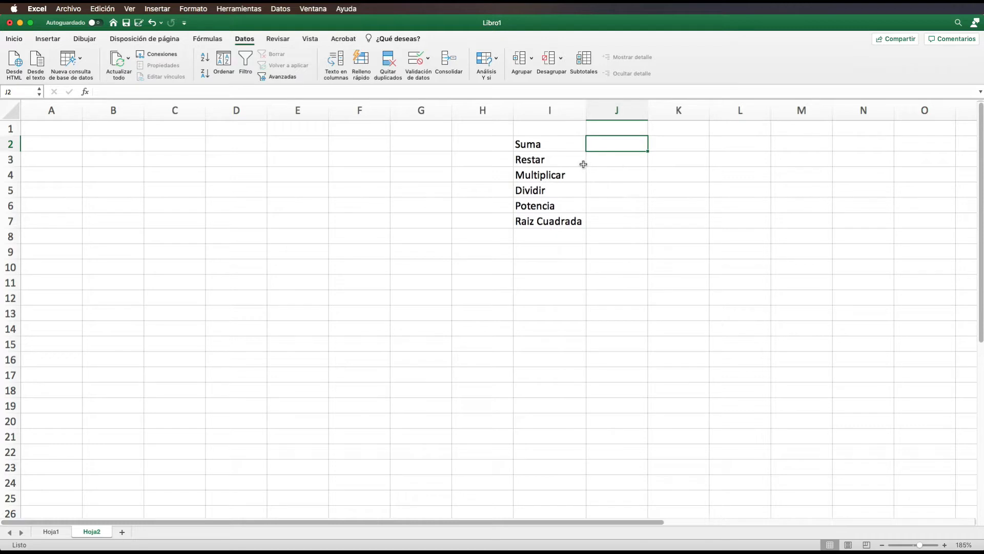
type("2")
key("Return")
type("2")
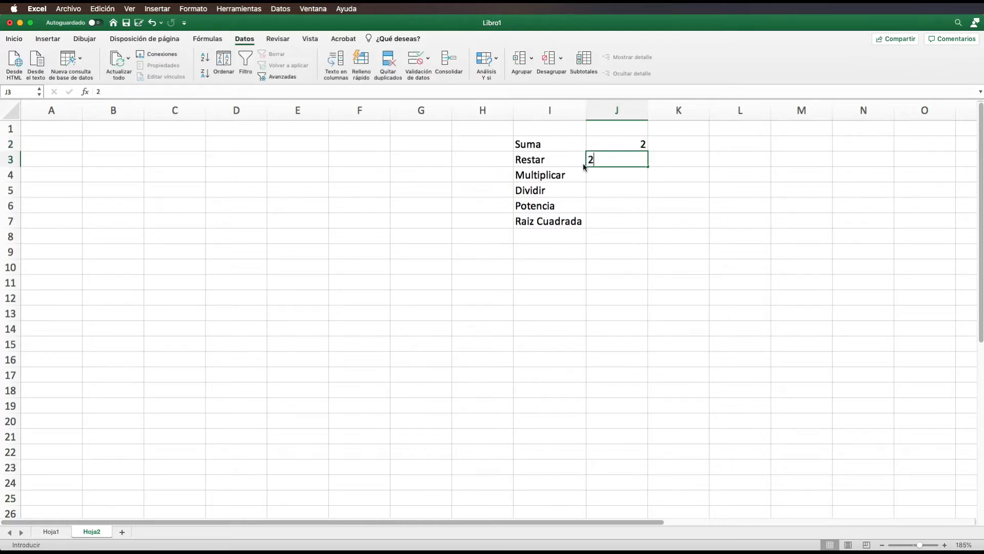
key("Return")
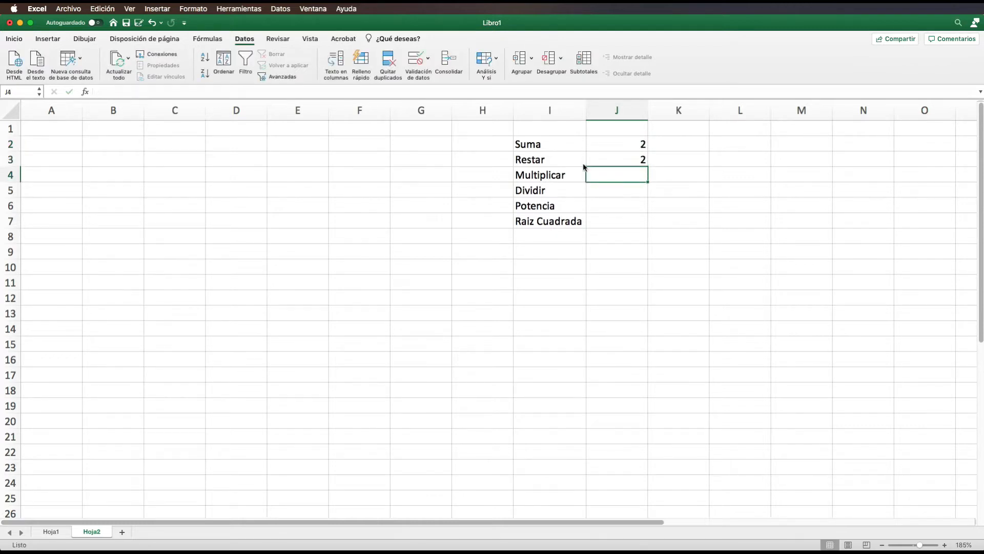
type("2")
key("Return")
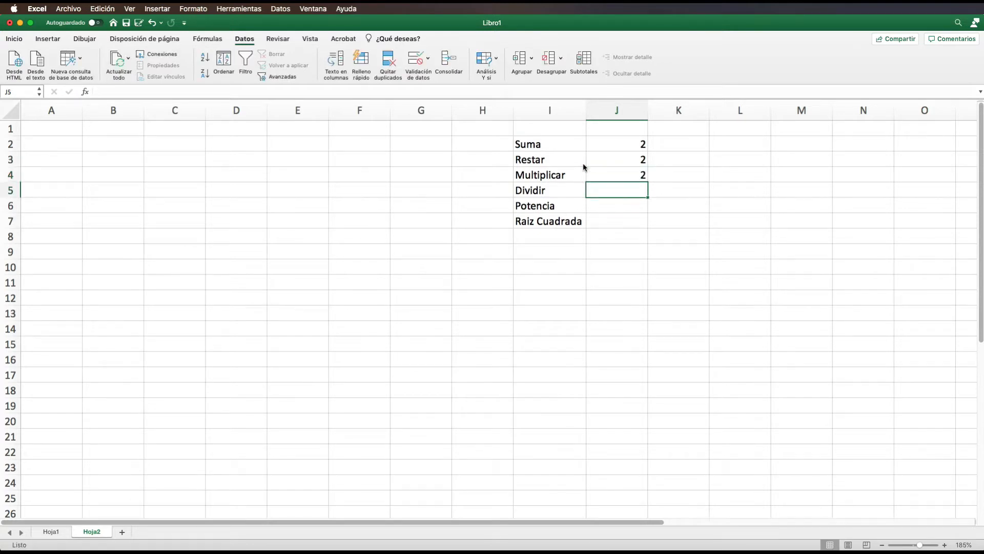
type("2")
key("Return")
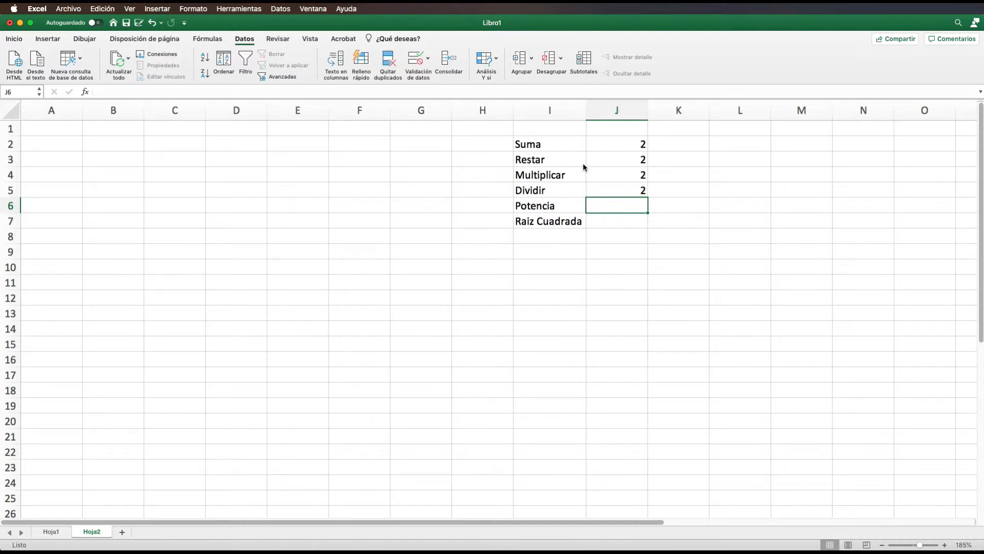
type("2")
key("Return")
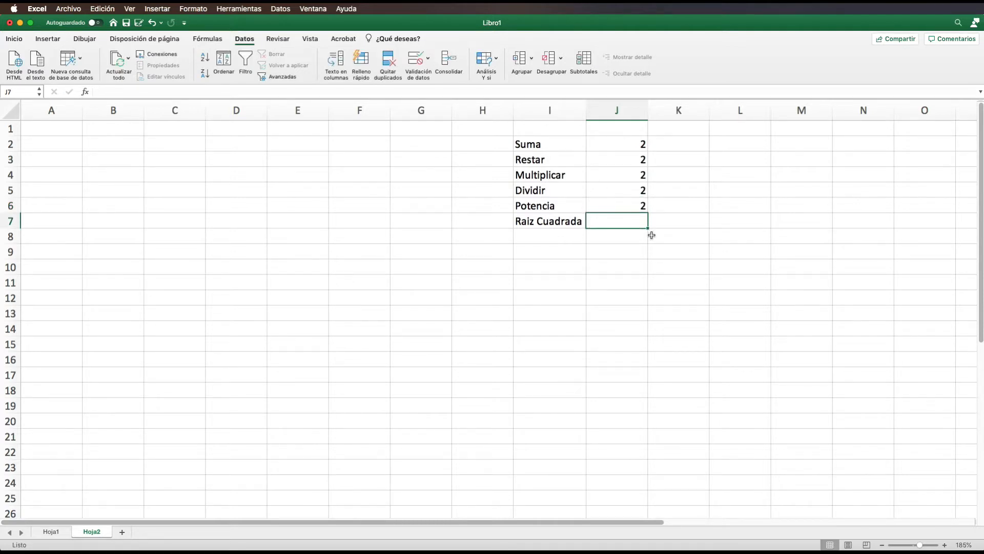
type("1")
left_click(61, 144)
Step: Enter the title "Suma" in A1 and the headers "Dato 1", "Dato 2" and "Resultado" in A2 to C2
left_click(53, 127)
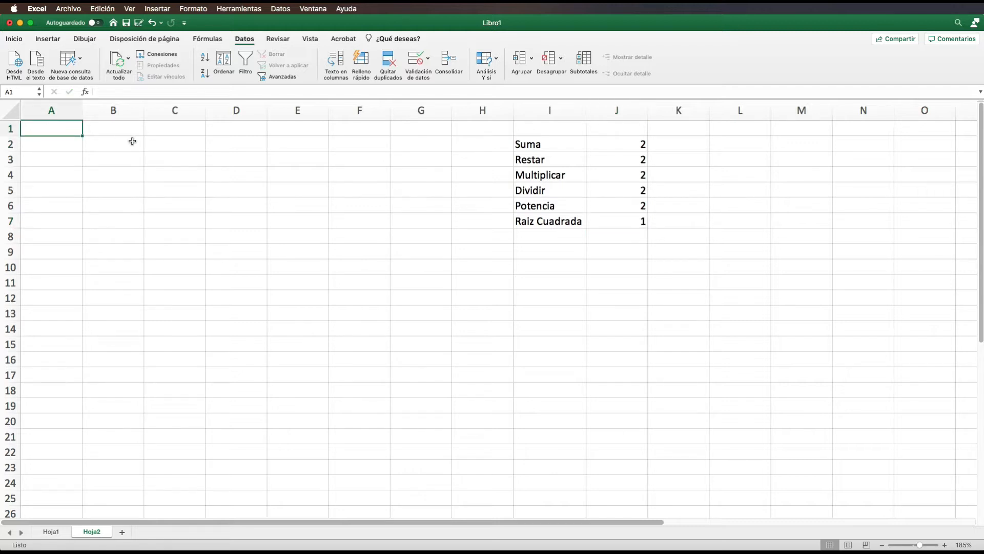
type("Suma")
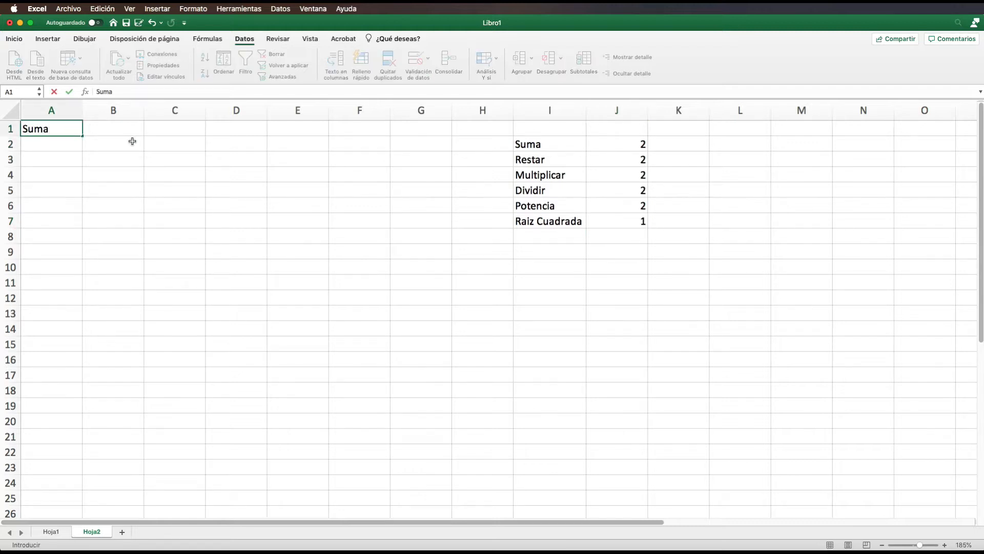
key("Return")
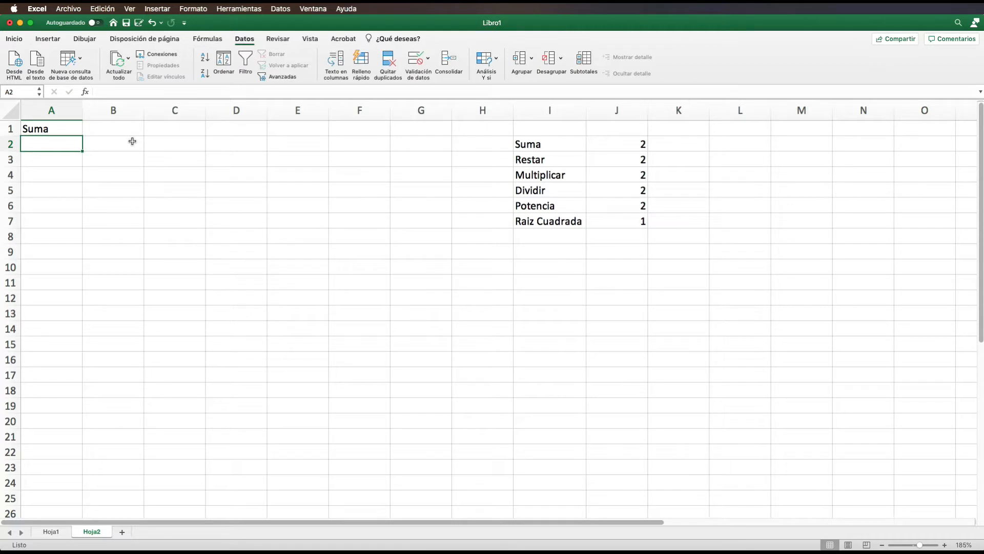
type("Dato 1")
left_click(132, 141)
type("D")
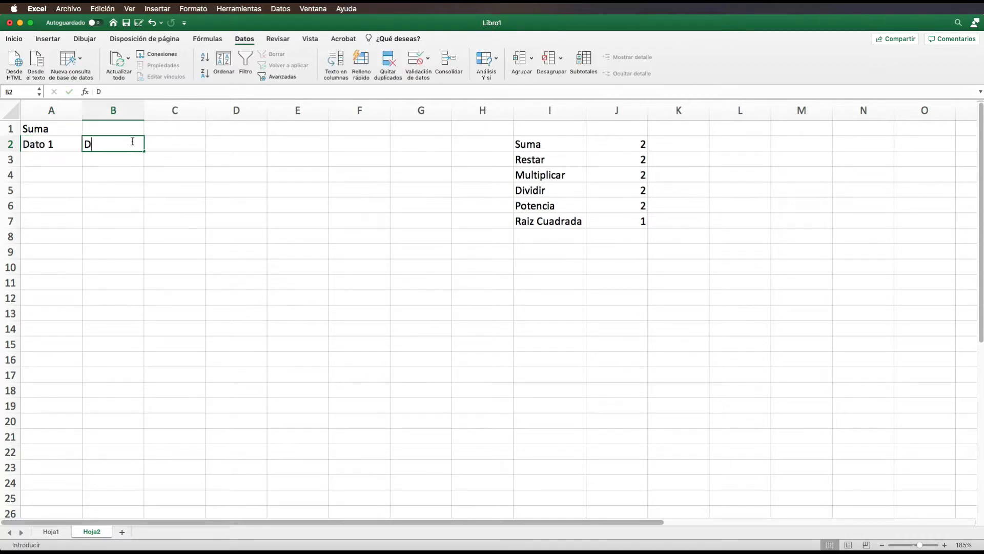
type("ato 2")
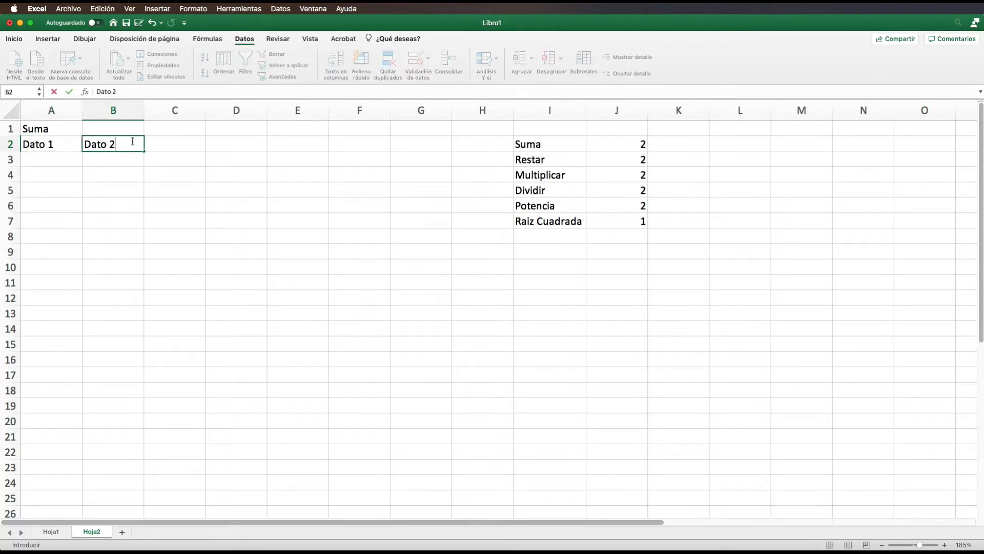
key("Tab")
type("Resultado")
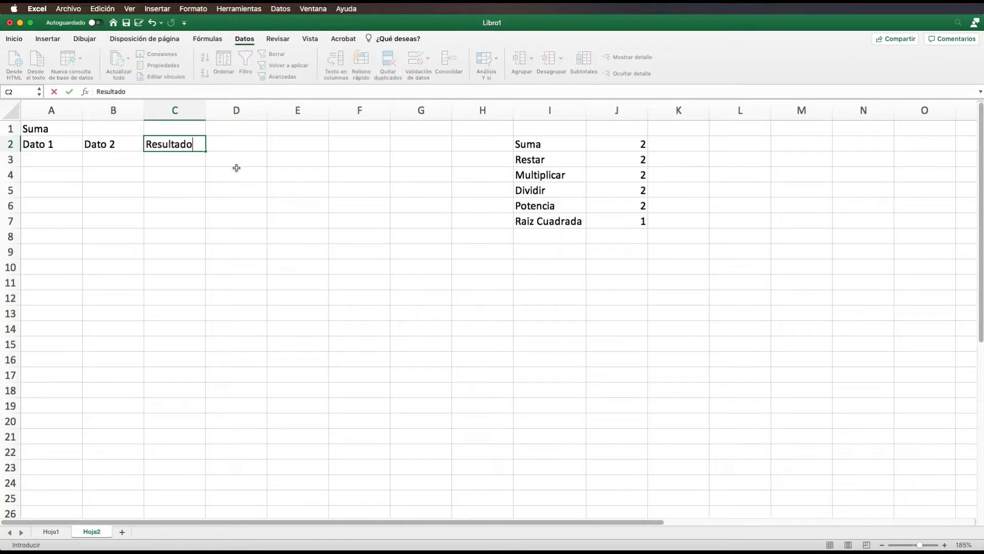
key("Return")
key("Up")
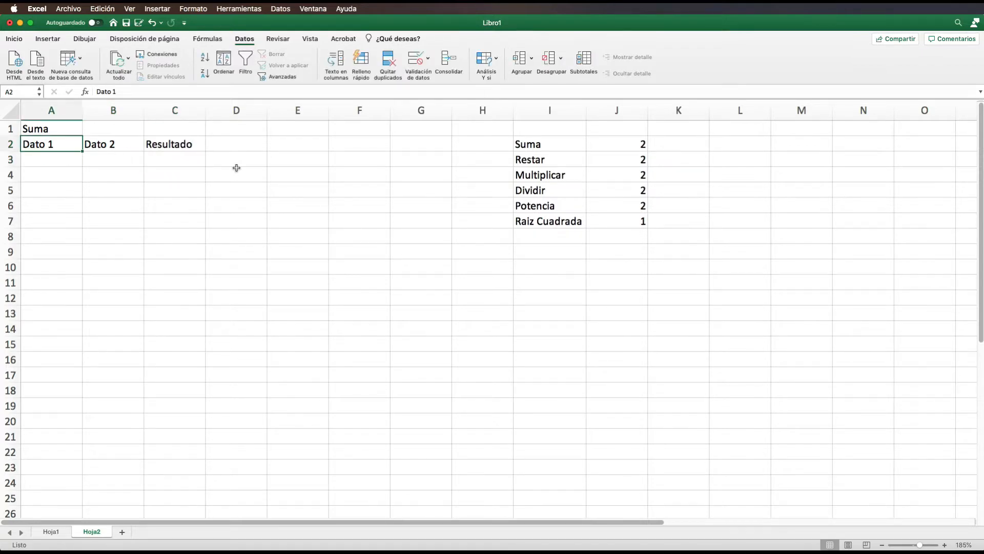
Step: Enter 5 in A3 under Dato 1 and 4 in B3 under Dato 2
key("Down")
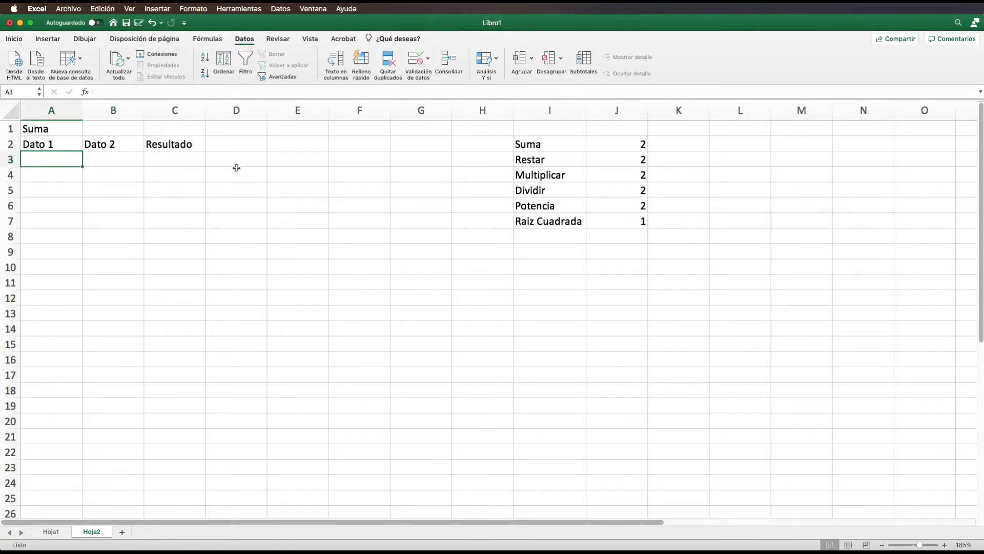
type("5")
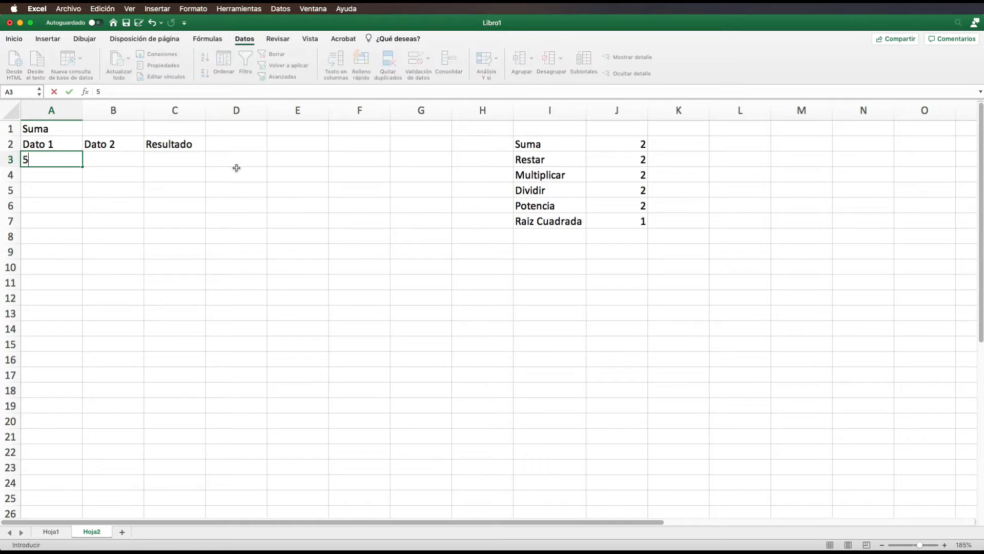
key("Tab")
type("4")
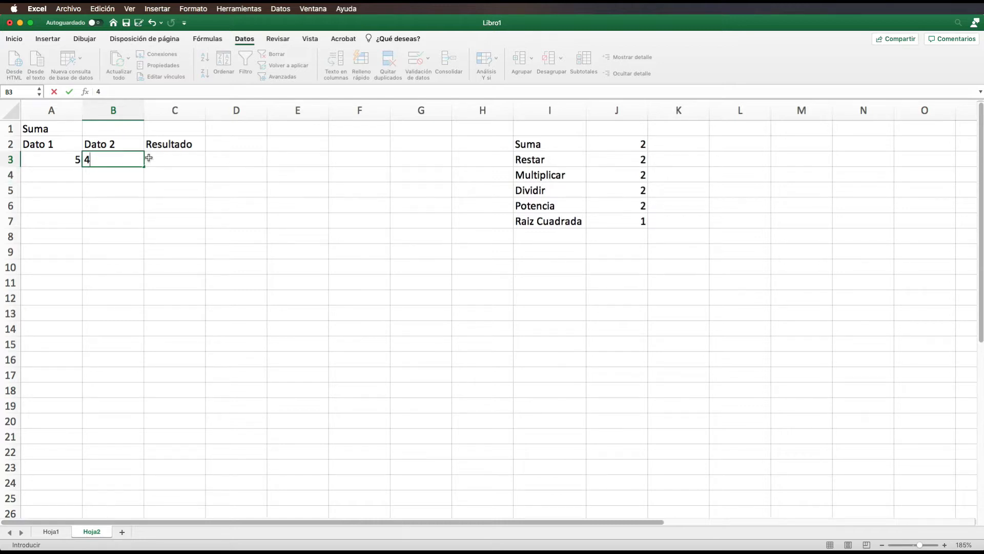
Step: Enter the addition formula =A3+B3 in C3 under Resultado
left_click(147, 161)
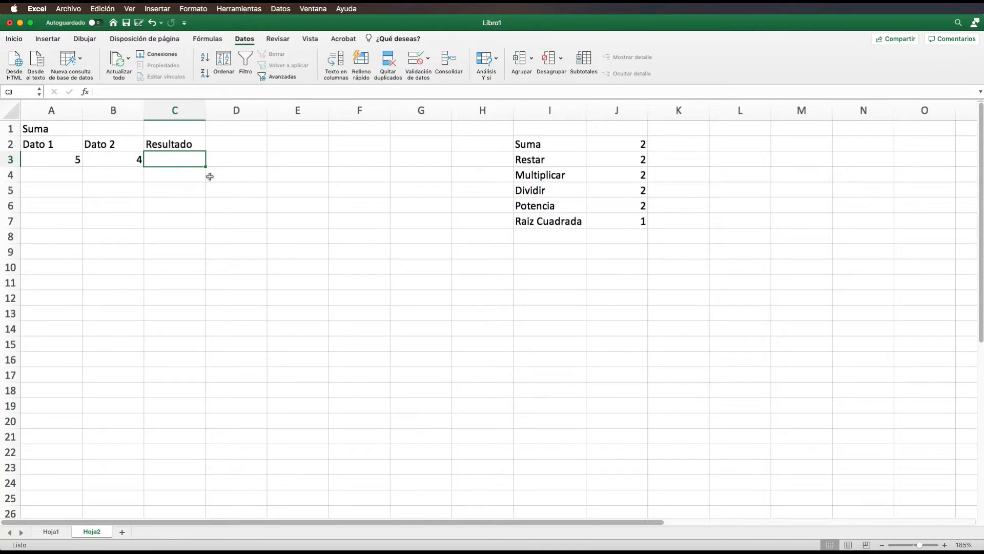
type("=")
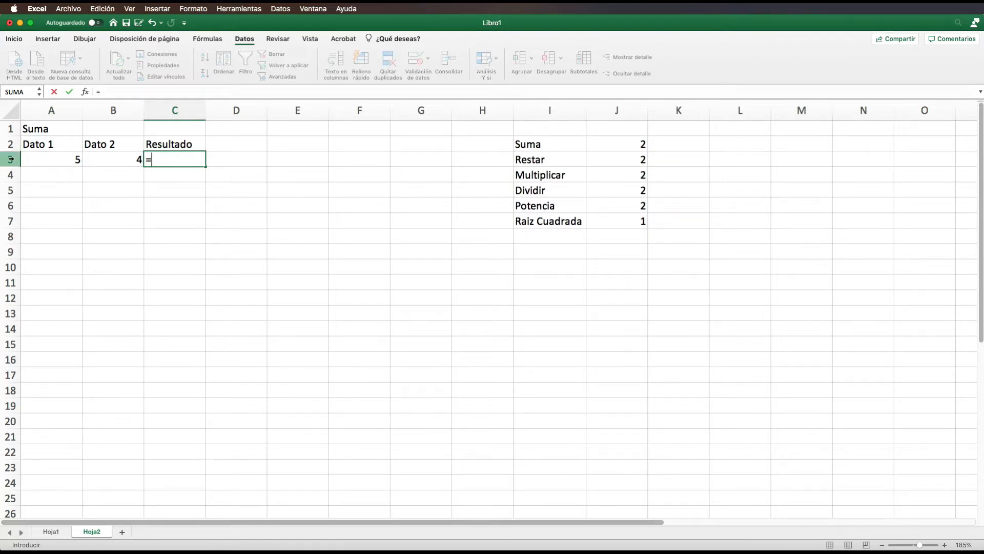
key("Left")
key("Left")
type("+")
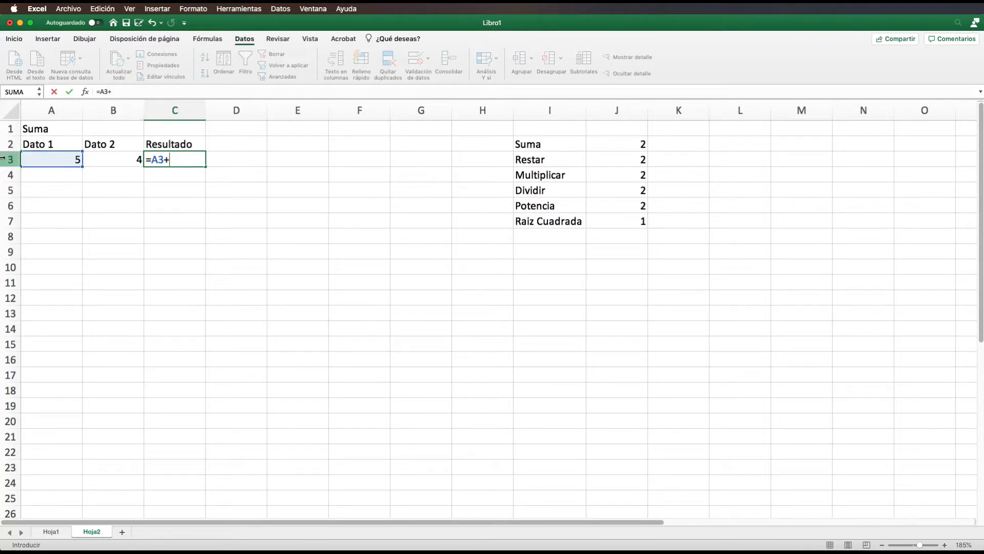
type("B3")
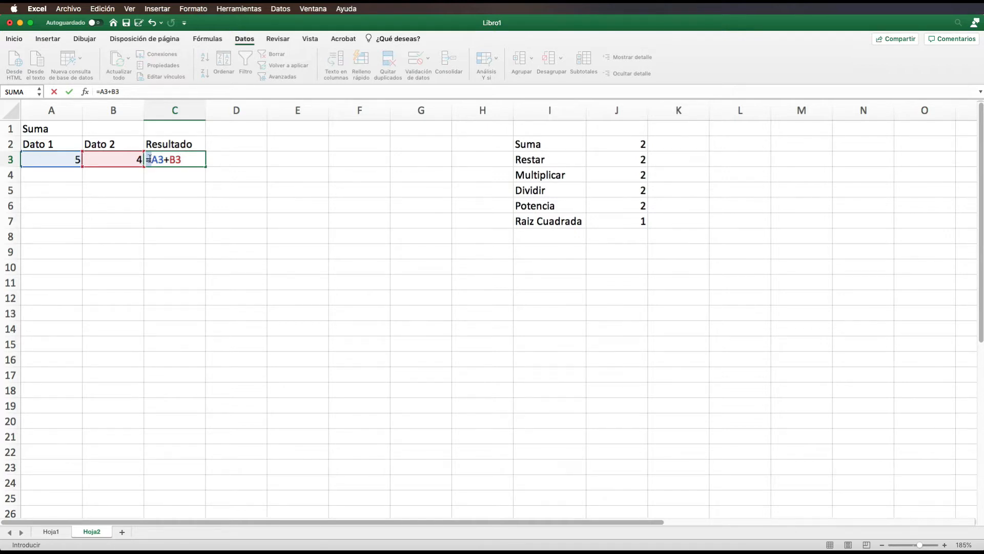
left_click_drag(145, 160, 183, 160)
key("Return")
left_click(194, 209)
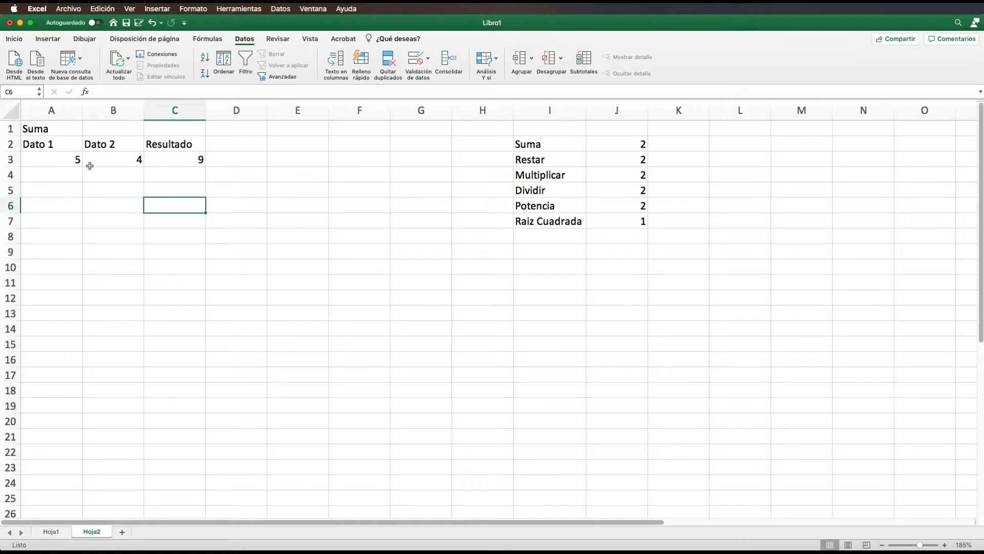
Step: Replace the two addends in row 3 with 2587 in A3 and 45787 in B3
left_click(61, 158)
type("2587")
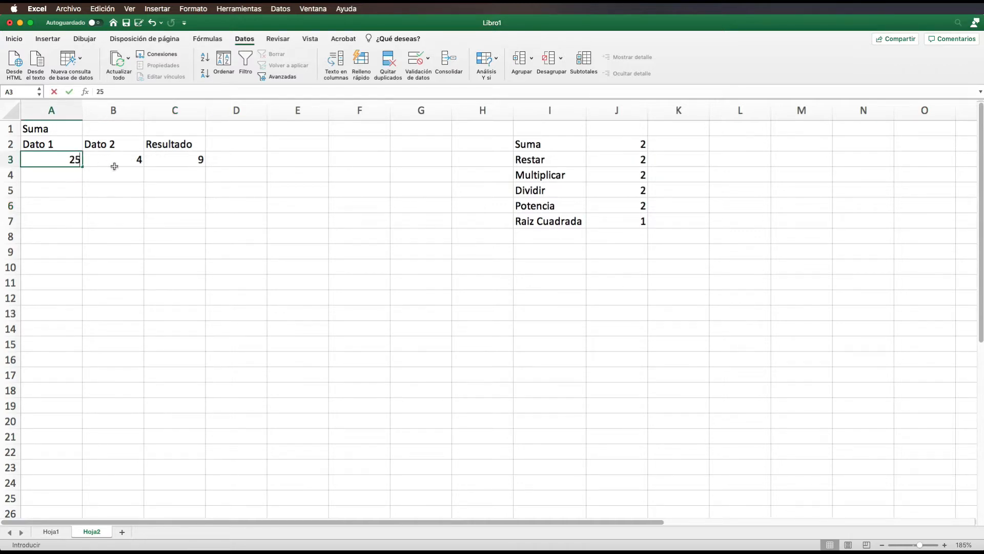
key("Return")
left_click(113, 166)
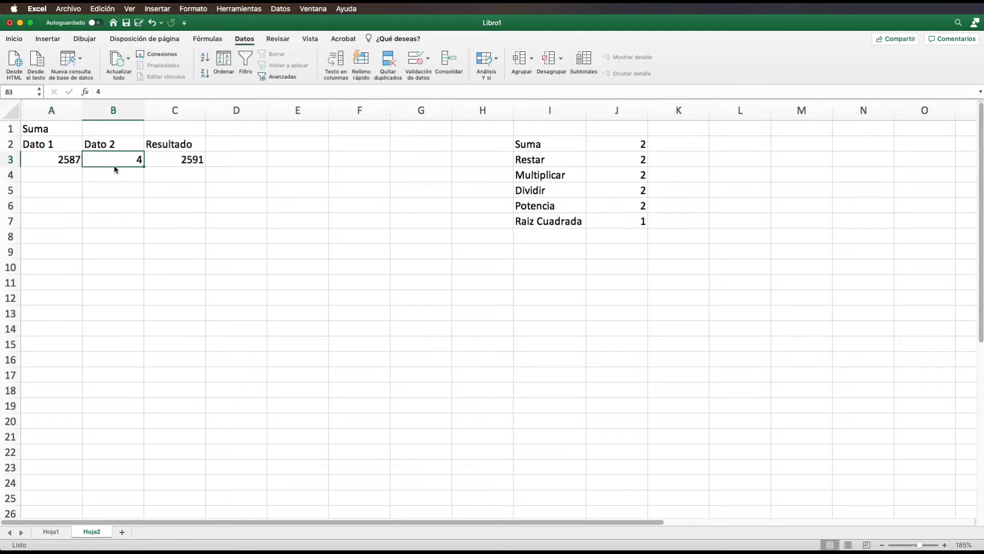
type("45787")
key("Return")
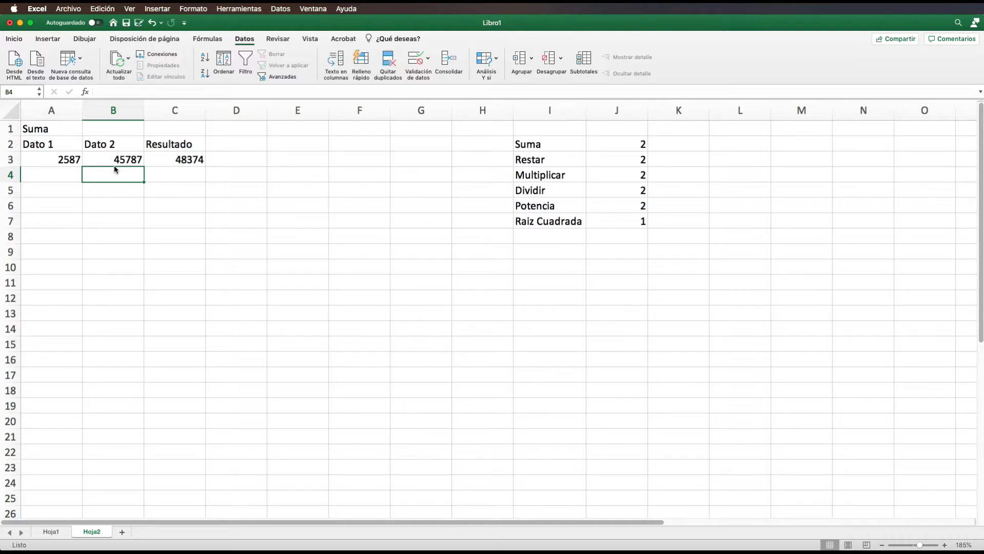
Step: Label the first addition method by entering "Fórmula" in D3, beside its result
left_click(227, 162)
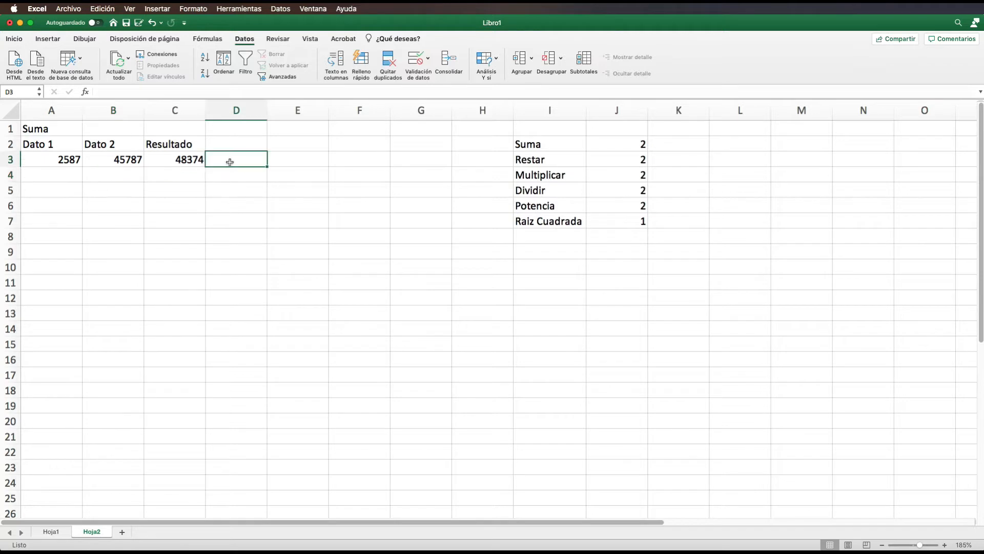
type("Fórmula")
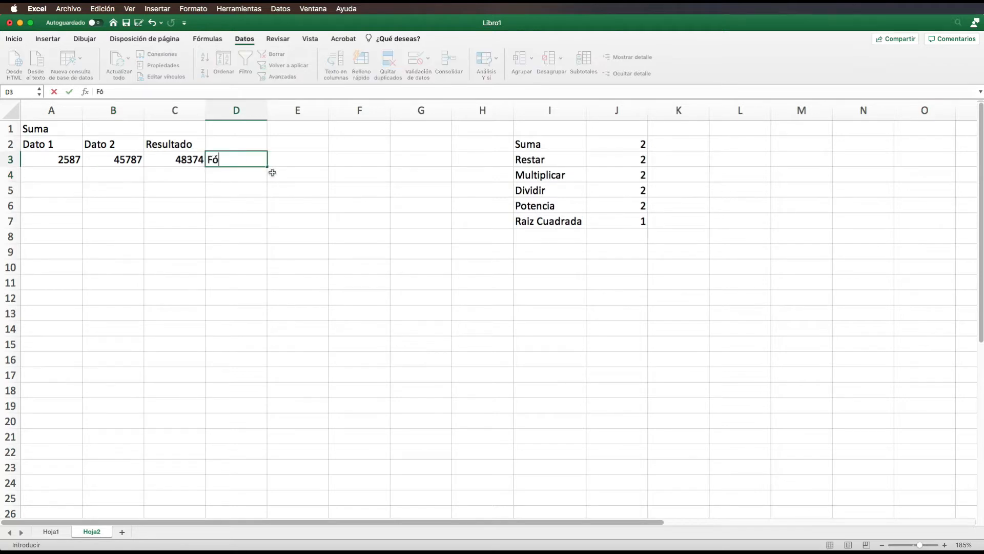
left_click(54, 178)
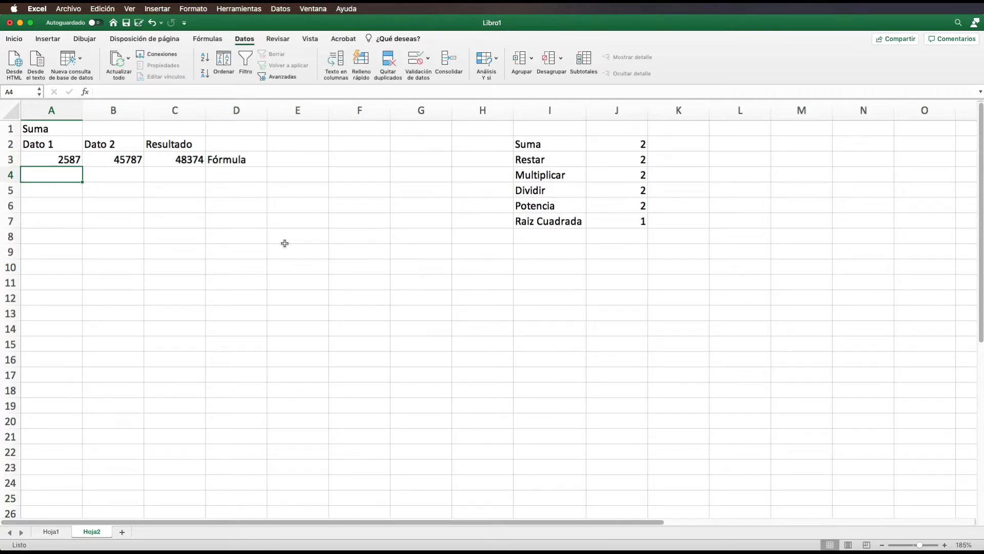
Step: Enter 5 in A4 and 4 in B4 as the data for a second addition
type("5")
key("Tab")
type("4")
key("Tab")
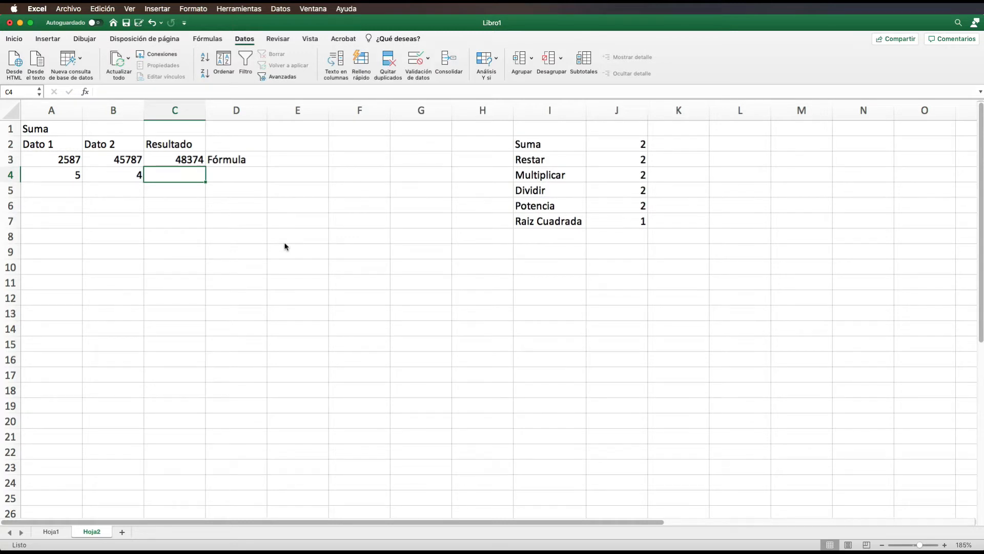
Step: Enter the function =SUMA(A4,B4) in C4 to add the two values in row 4
type("=")
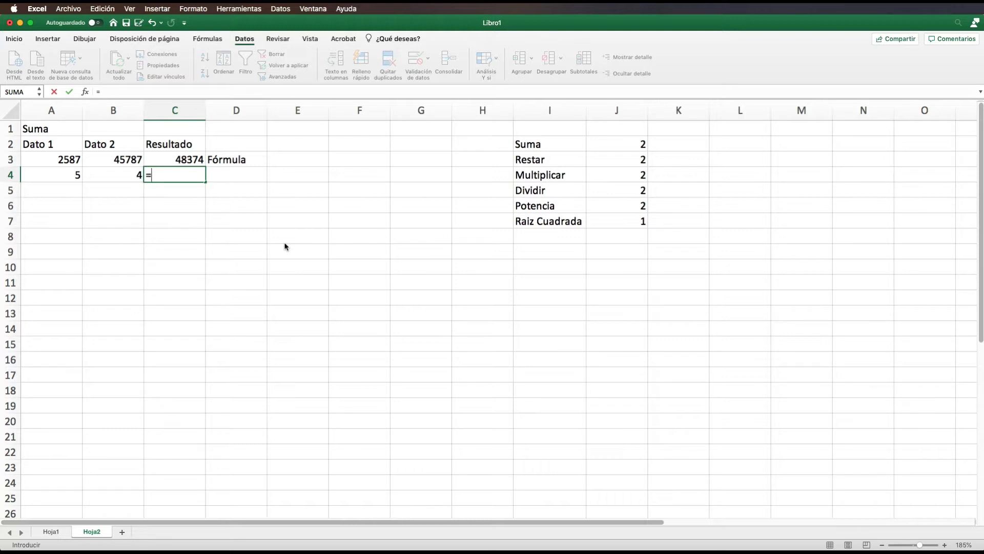
type("SUMA(")
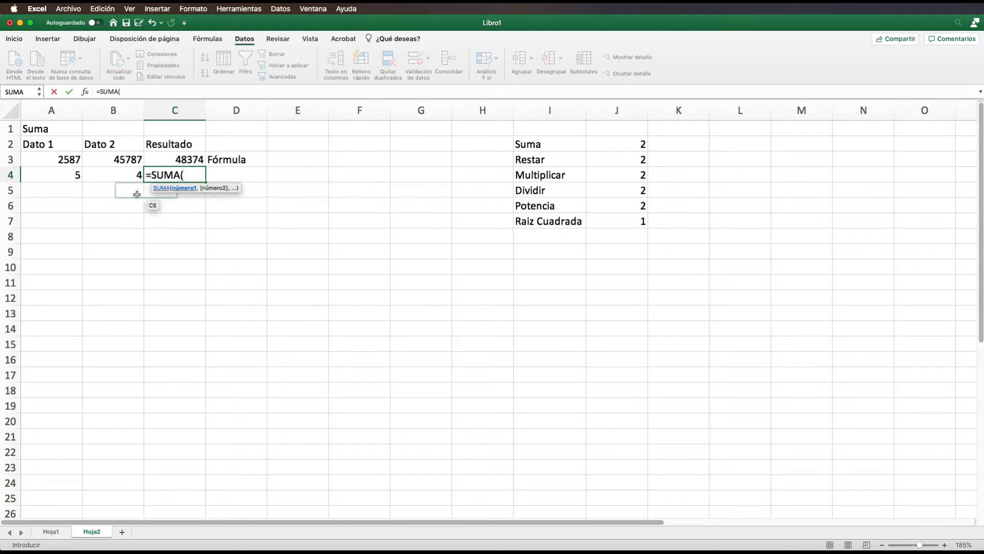
left_click(64, 176)
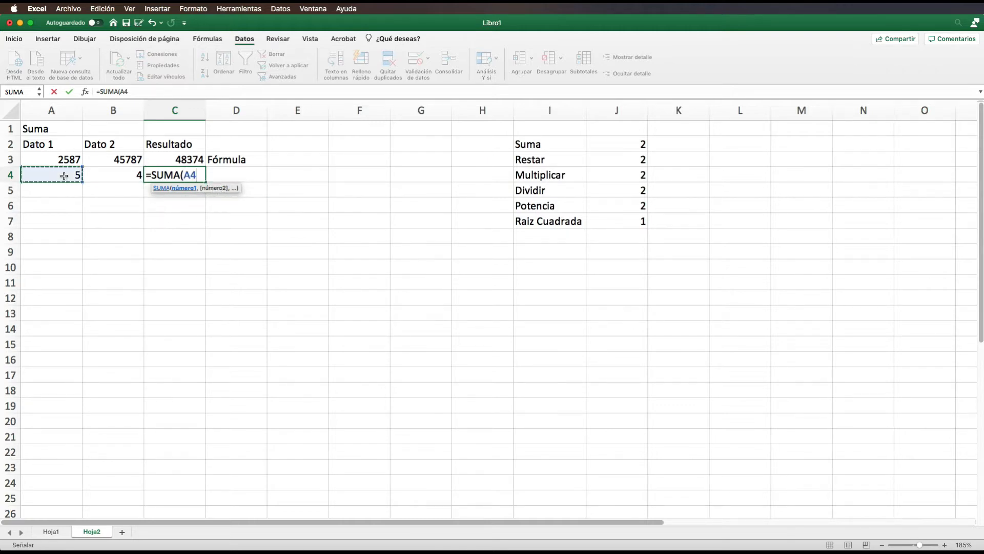
type(",")
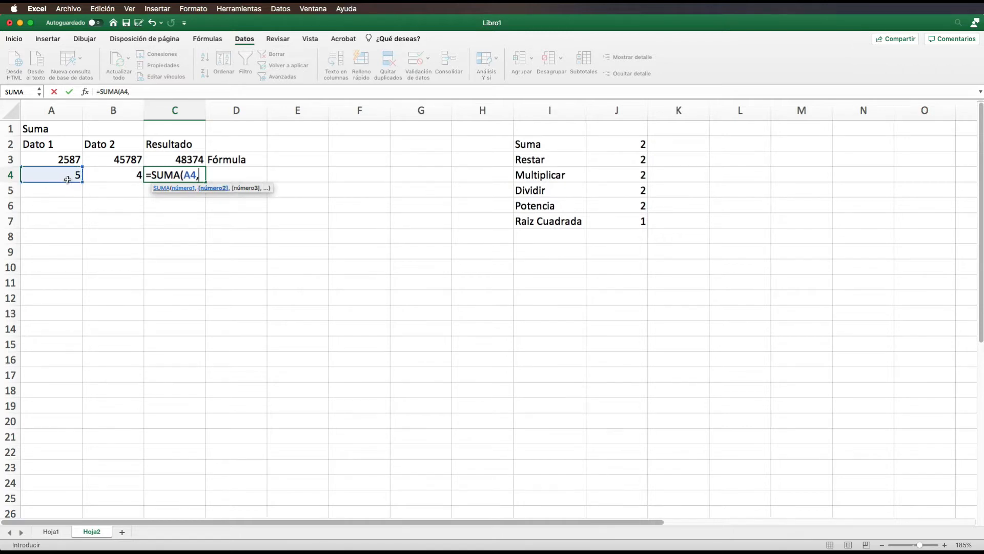
left_click(109, 177)
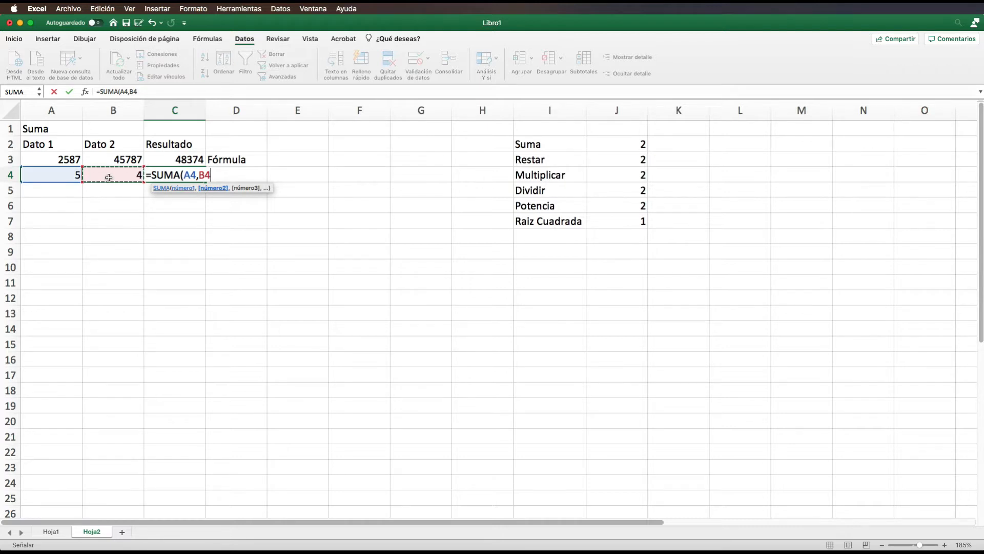
type(")")
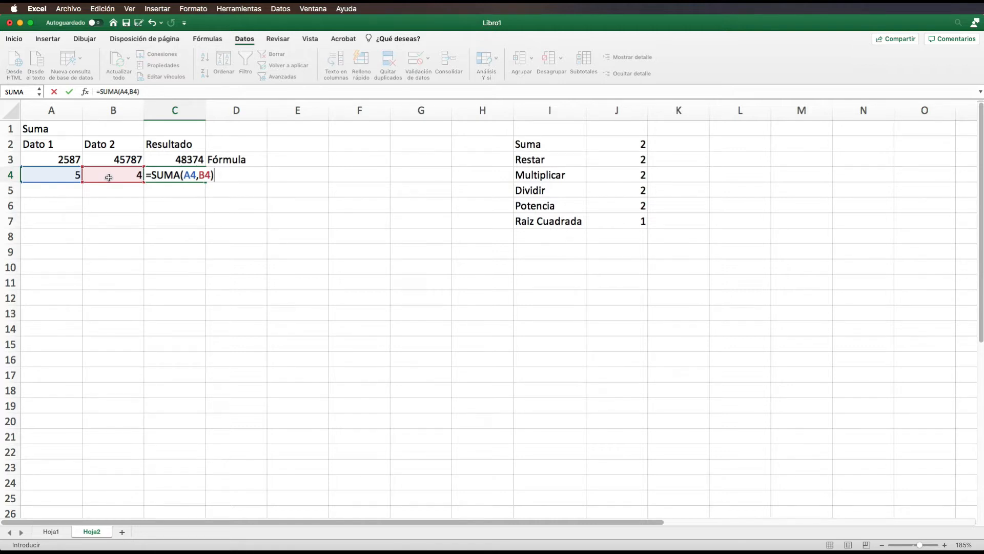
key("Return")
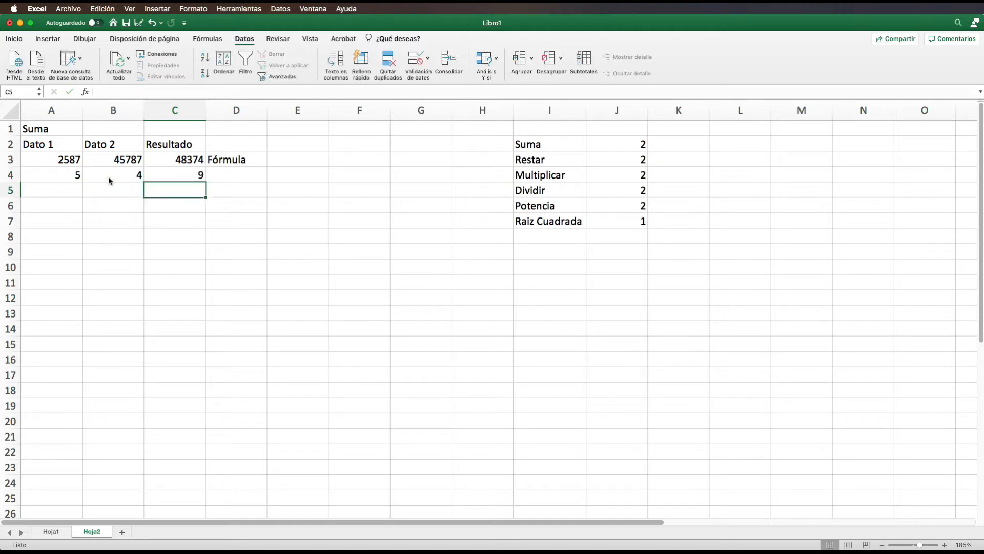
Step: Replace the two addends in row 3 with 5 in A3 and 4 in B3
key("Up")
key("Up")
key("Left")
key("Left")
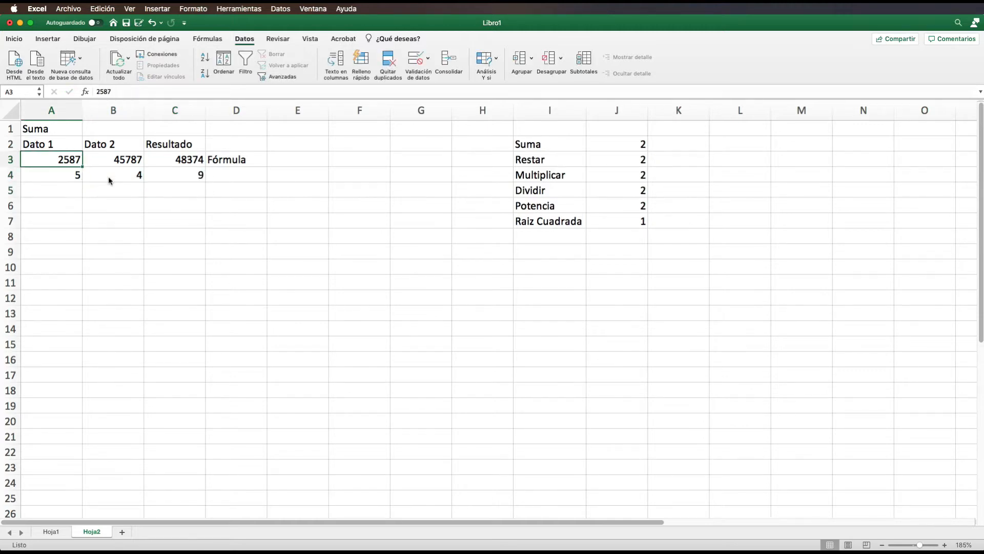
type("5")
key("Tab")
type("4")
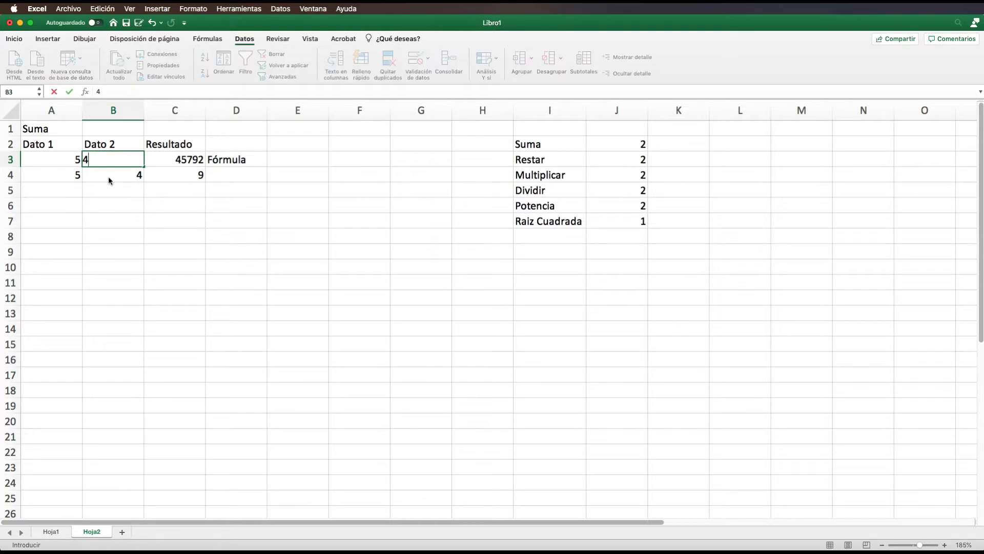
left_click(109, 177)
Step: Label the second addition method by entering "Función" in D4, beside its result
key("Down")
key("Right")
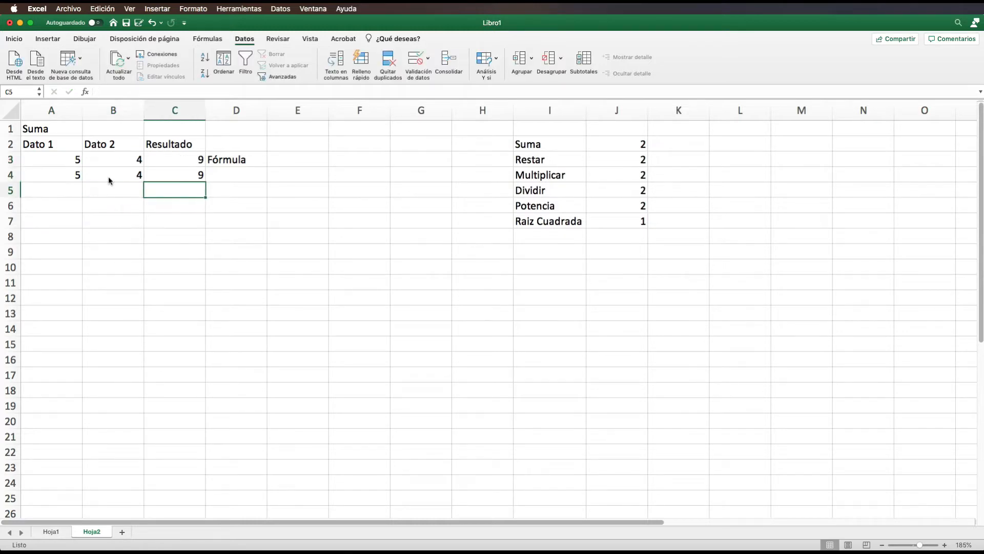
key("Right")
key("Right")
key("Left")
key("Up")
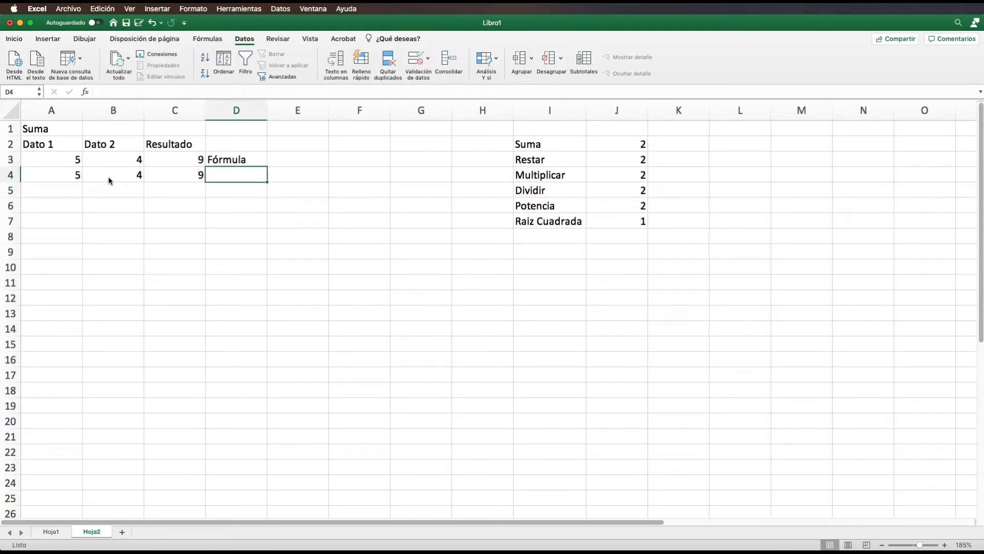
type("Funció")
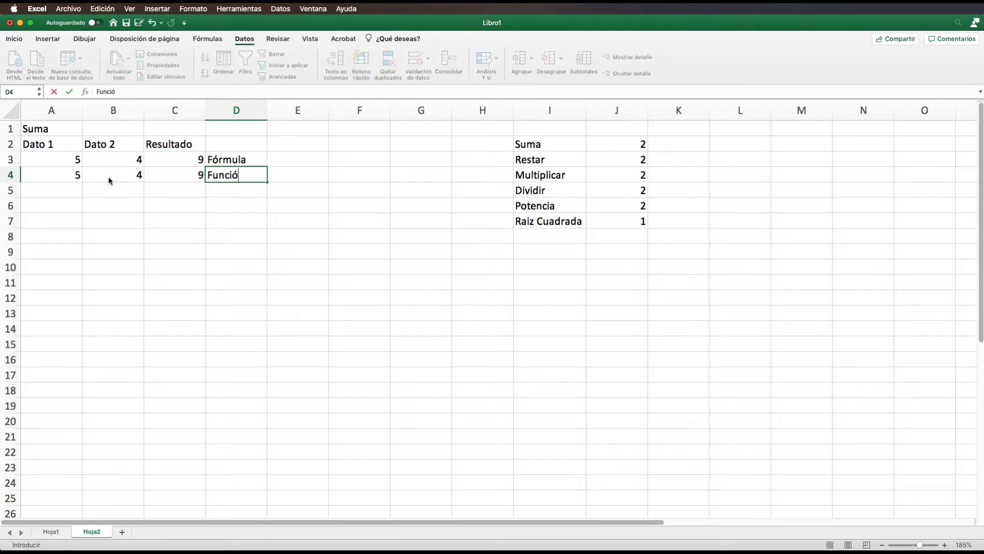
type("n")
key("Return")
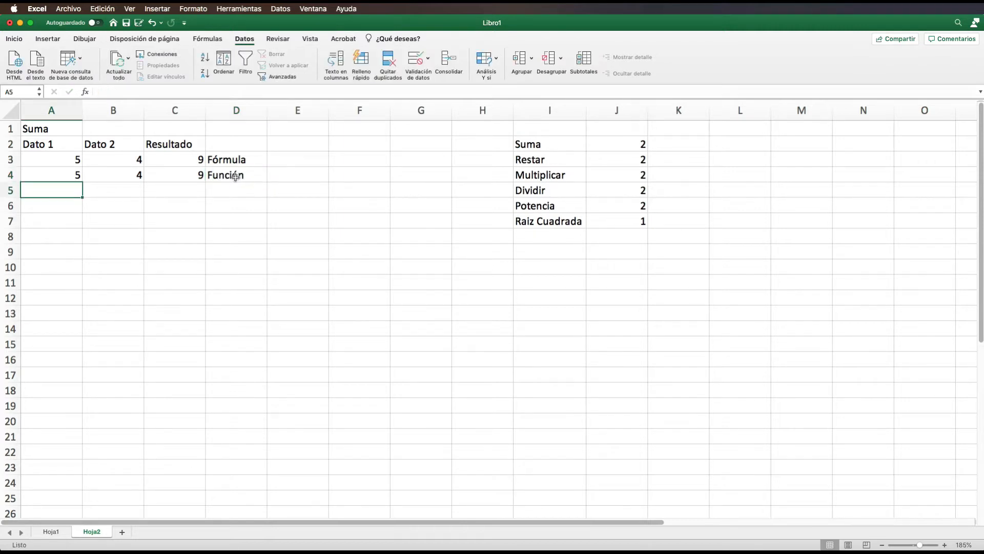
Step: Merge and center the Suma title across A1:D1
left_click_drag(40, 131, 239, 129)
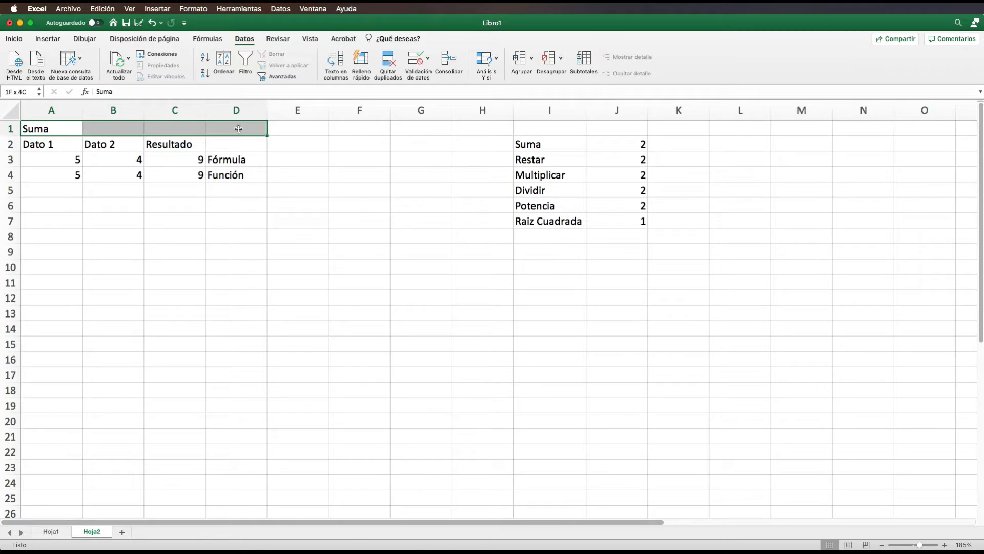
left_click(15, 39)
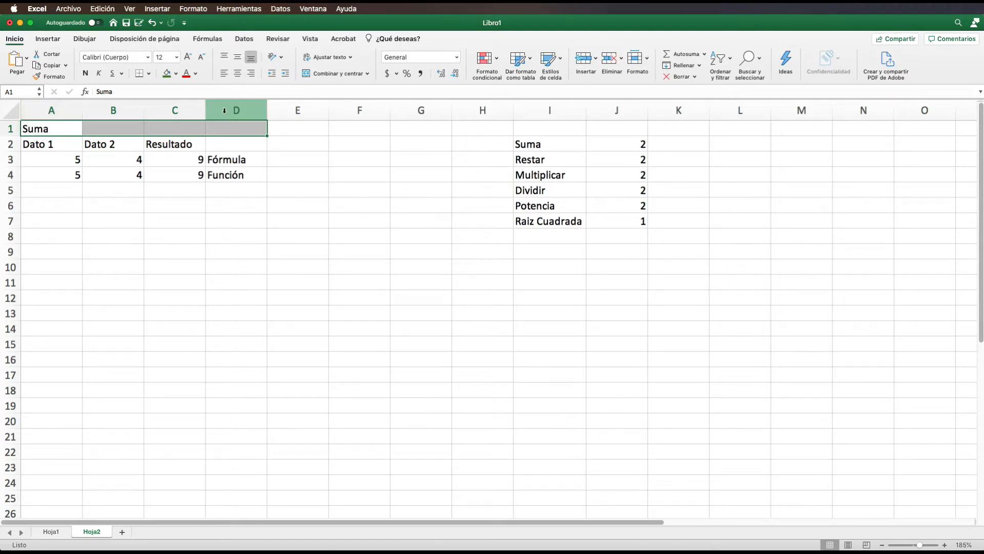
left_click(338, 75)
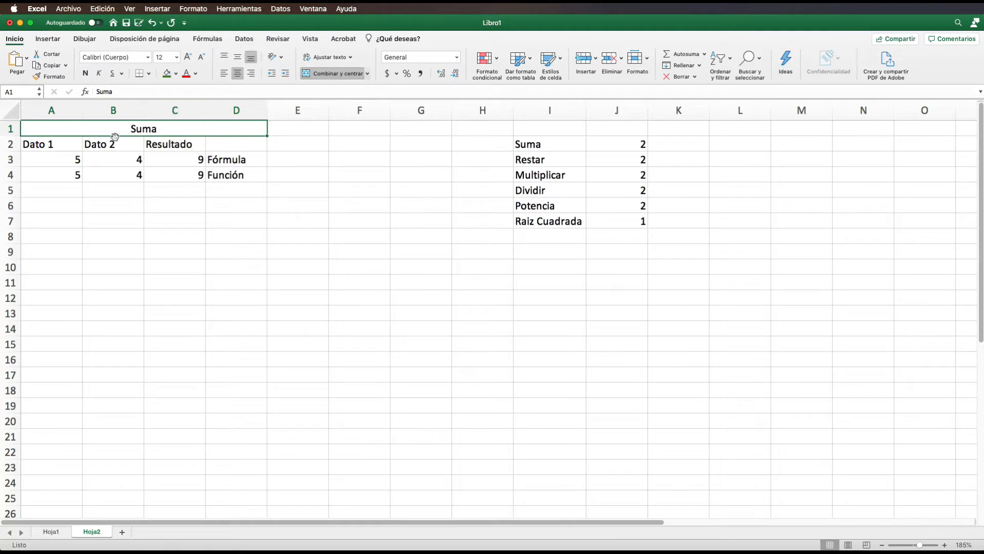
Step: Format the merged Suma title with a standard purple fill and bold gold text at font size 16
left_click(177, 74)
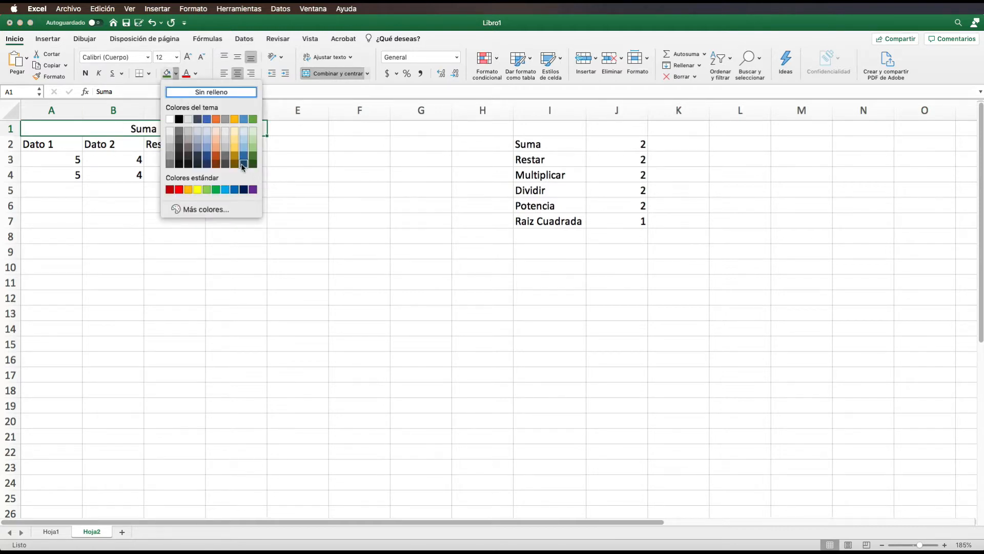
left_click(253, 189)
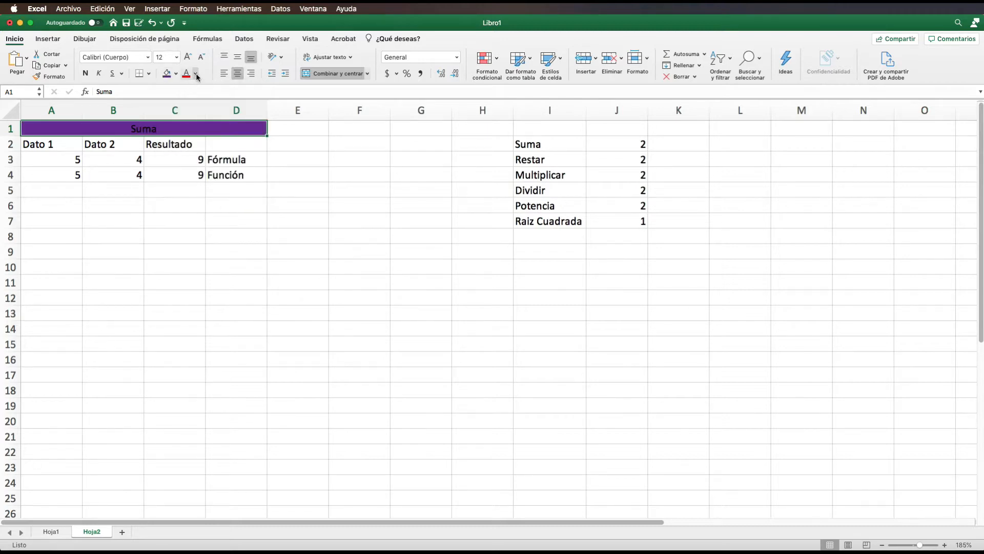
left_click(196, 74)
left_click(253, 121)
left_click(87, 74)
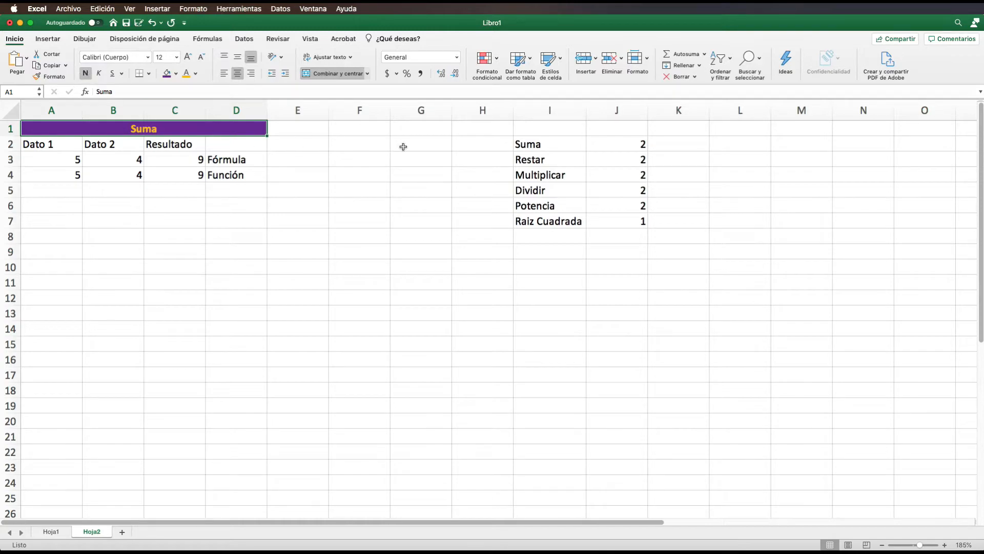
left_click(177, 57)
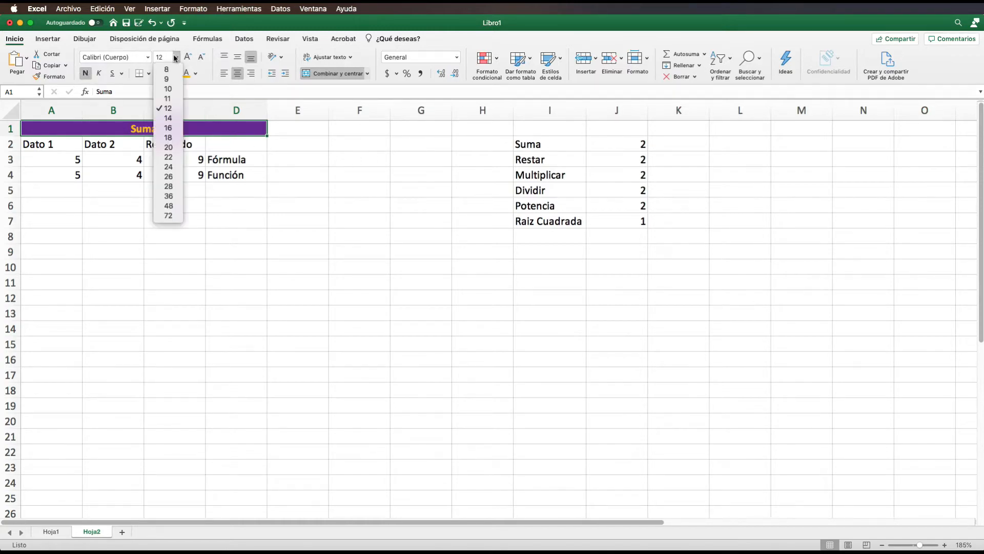
left_click(185, 129)
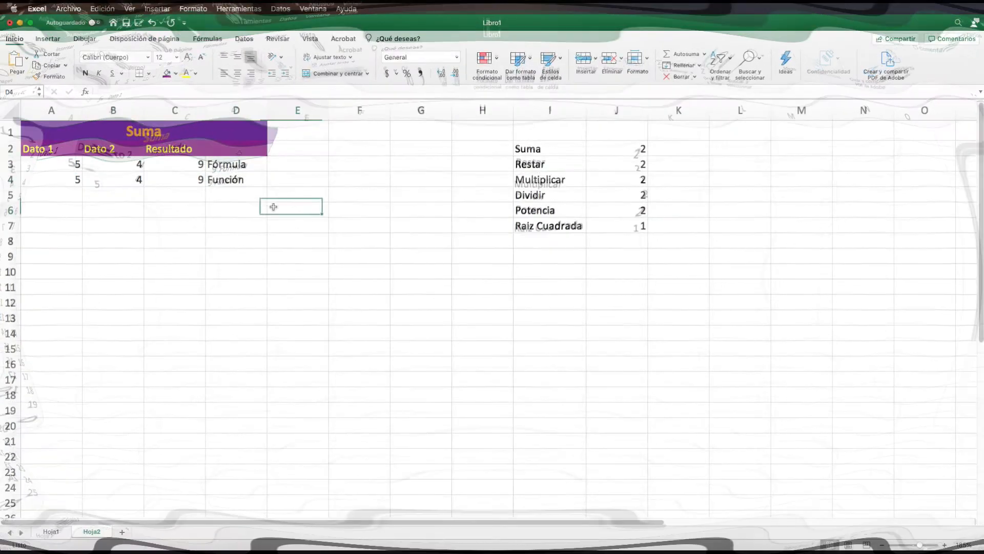
Step: Fill the Fórmula and Función label cells D3:D4 with light gray
left_click_drag(231, 181, 236, 164)
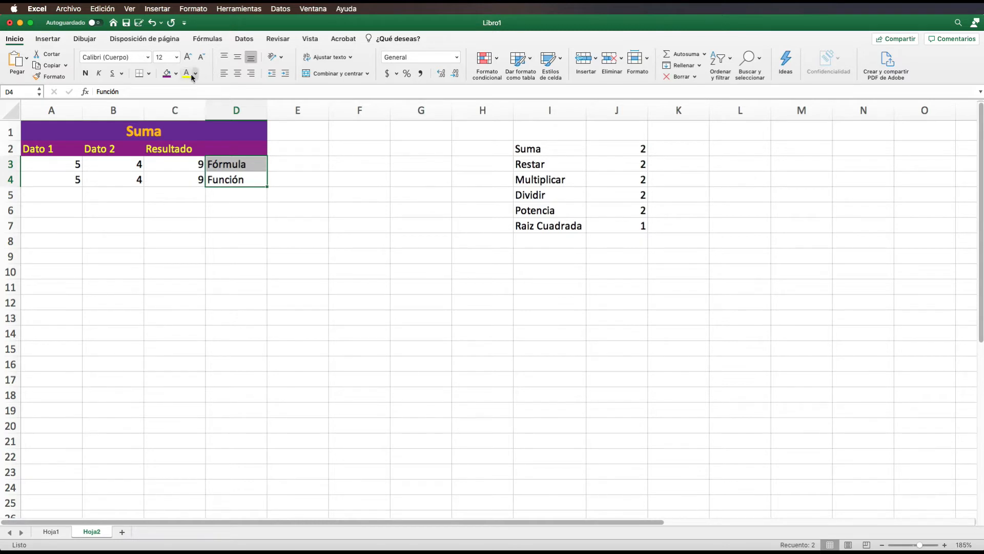
left_click(175, 73)
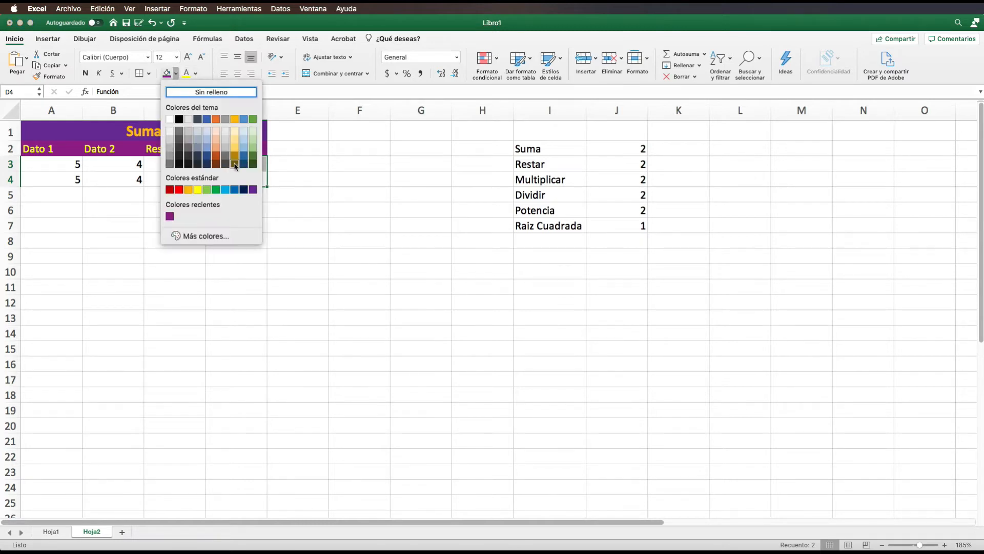
left_click(170, 144)
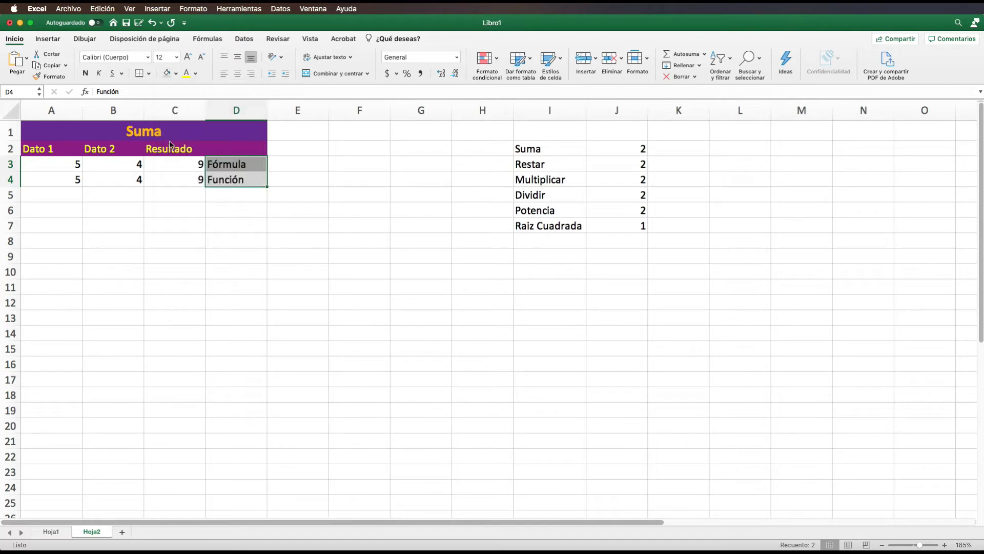
left_click(296, 258)
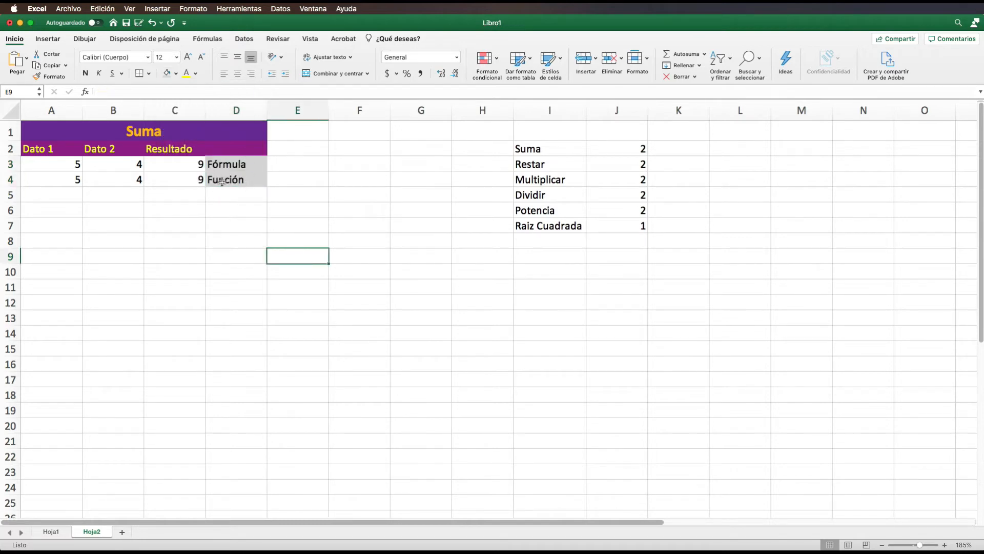
Step: Center the labels in D3:D4 and set them to italic at font size 10
left_click_drag(248, 180, 236, 165)
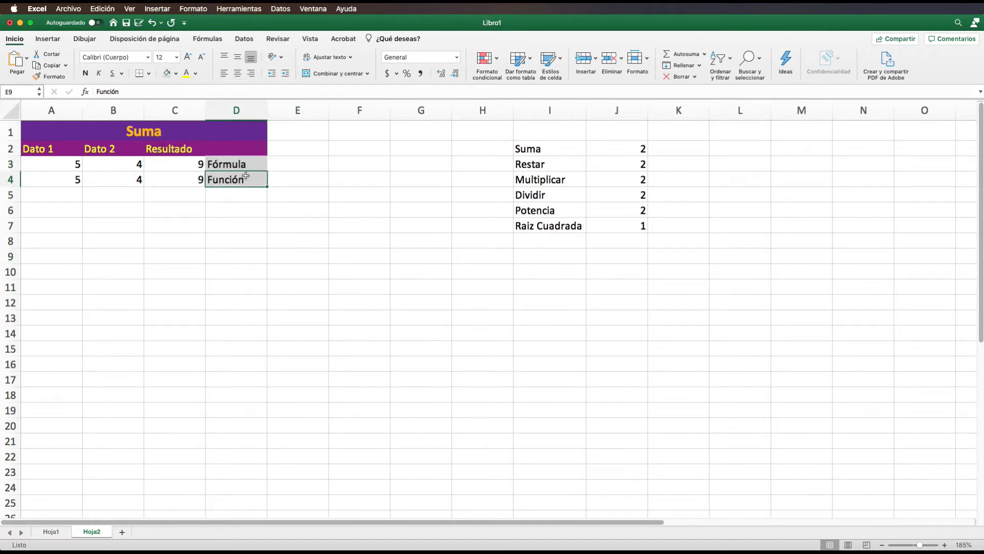
left_click(237, 73)
left_click(176, 57)
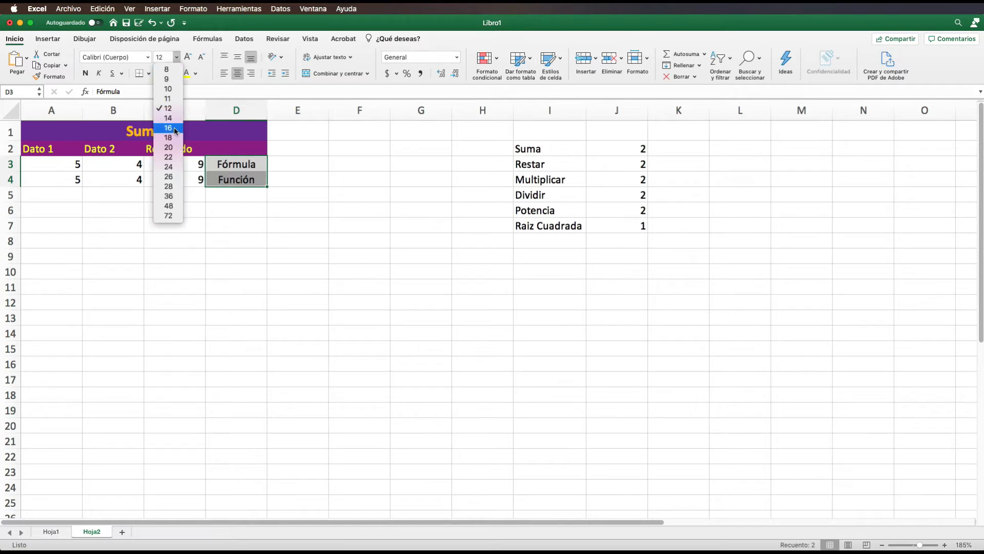
left_click(174, 89)
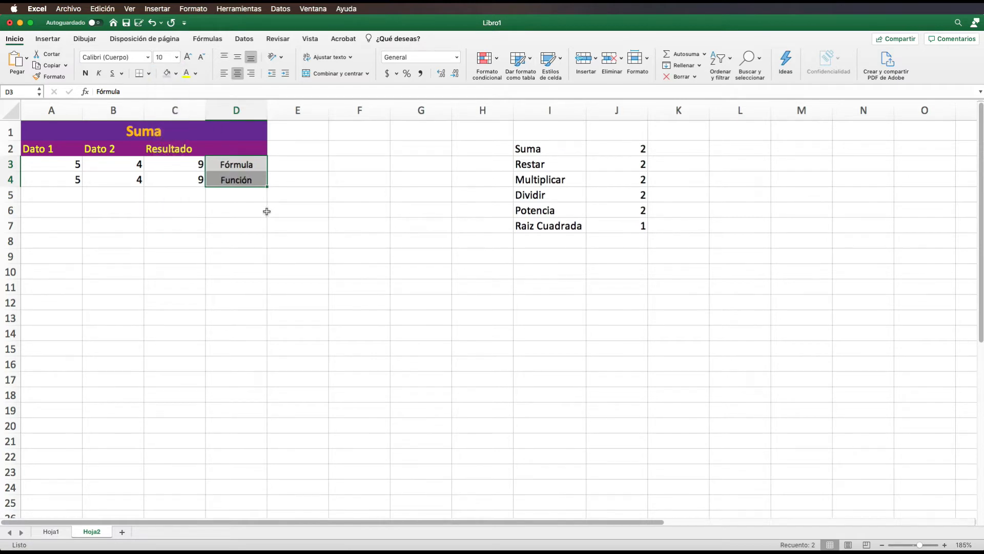
left_click(99, 73)
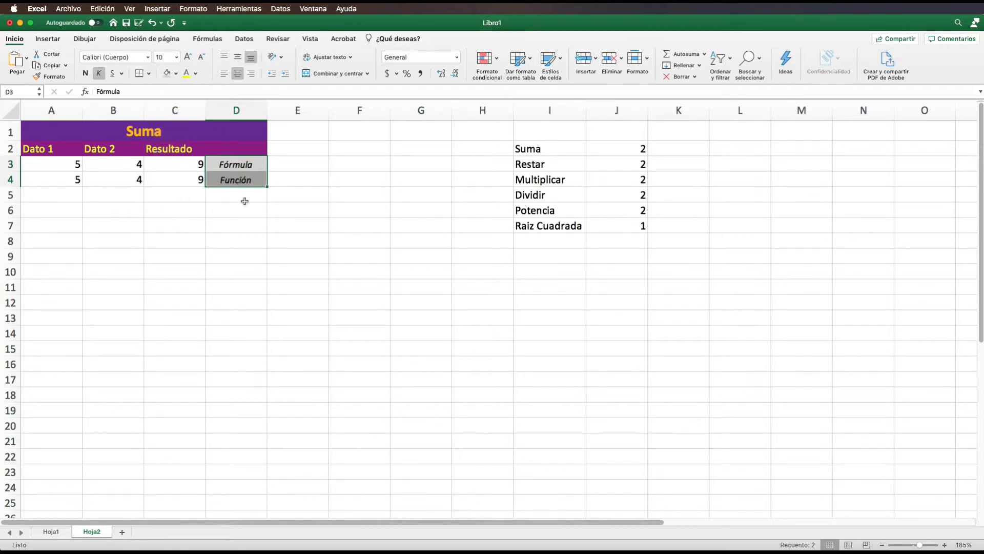
left_click(266, 234)
Step: Fill the result cells C3:C4 of the Suma table with the Lavanda pencil color
left_click_drag(176, 165, 177, 177)
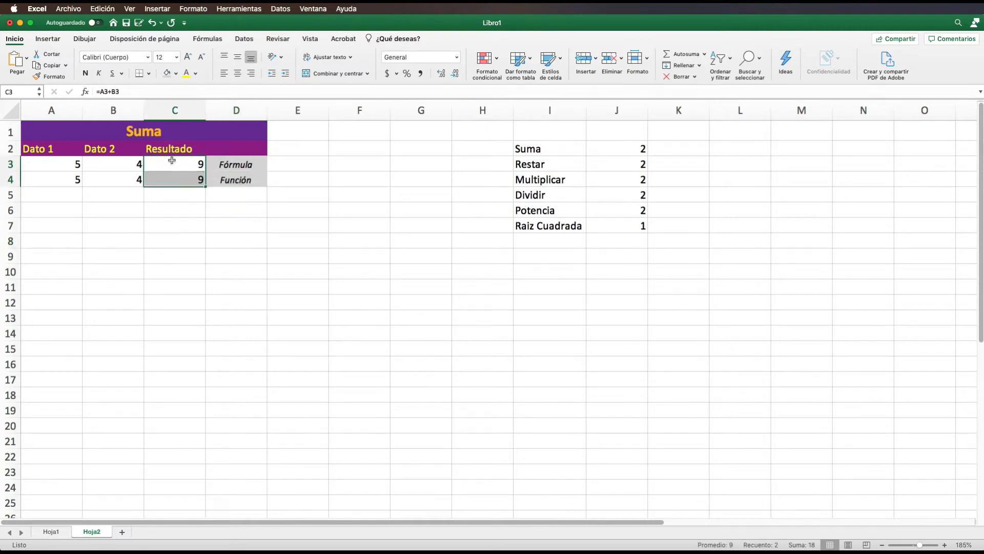
left_click(176, 74)
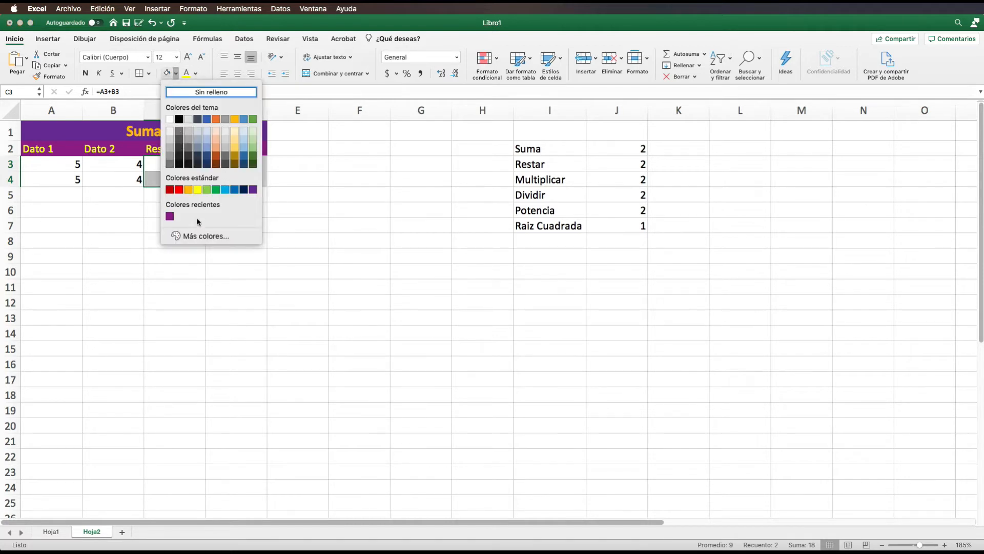
left_click(192, 236)
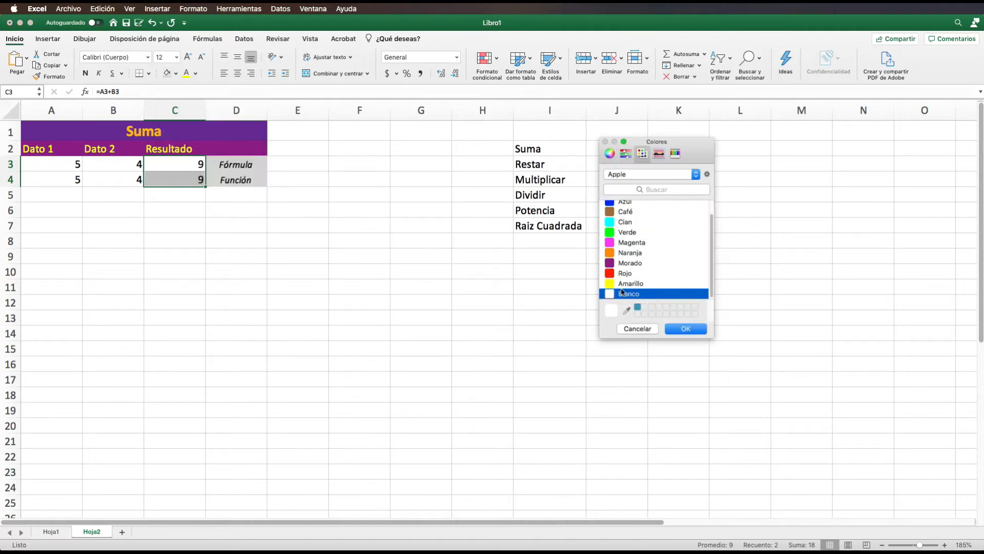
scroll(708, 225, "up", 2)
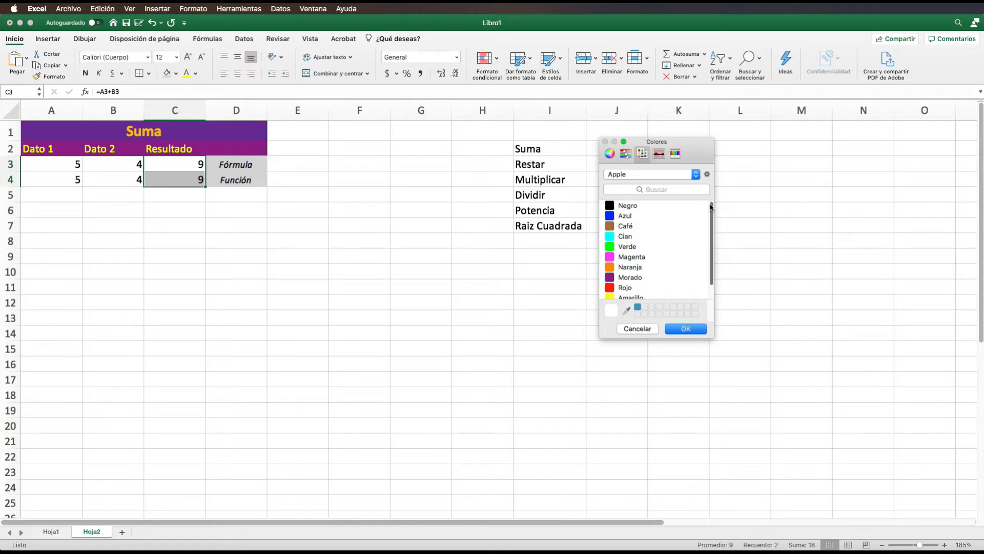
left_click(675, 153)
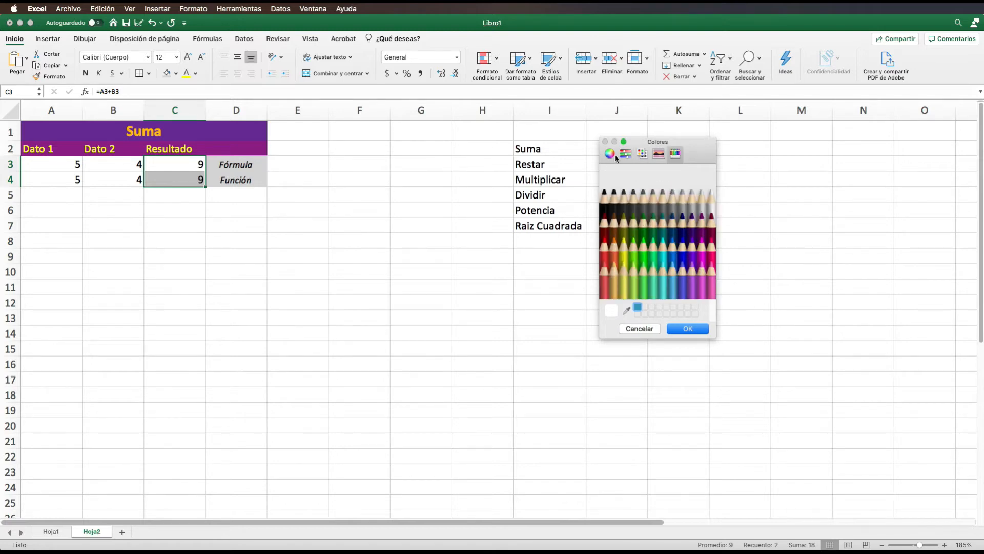
left_click(681, 277)
left_click(675, 283)
left_click(688, 282)
left_click(692, 276)
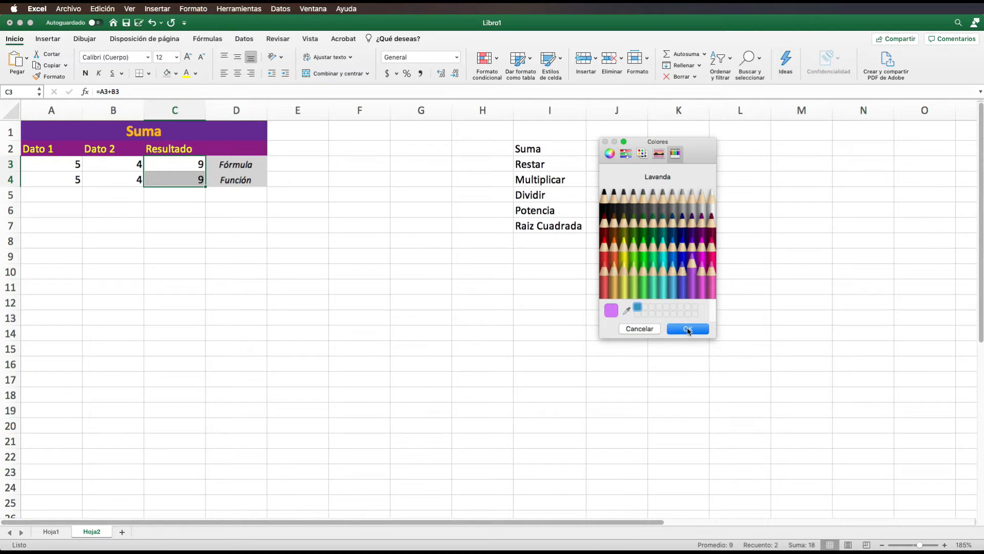
left_click(688, 329)
left_click(169, 210)
Step: Format the results in C3:C4 as white, bold italic text
left_click_drag(192, 167, 190, 177)
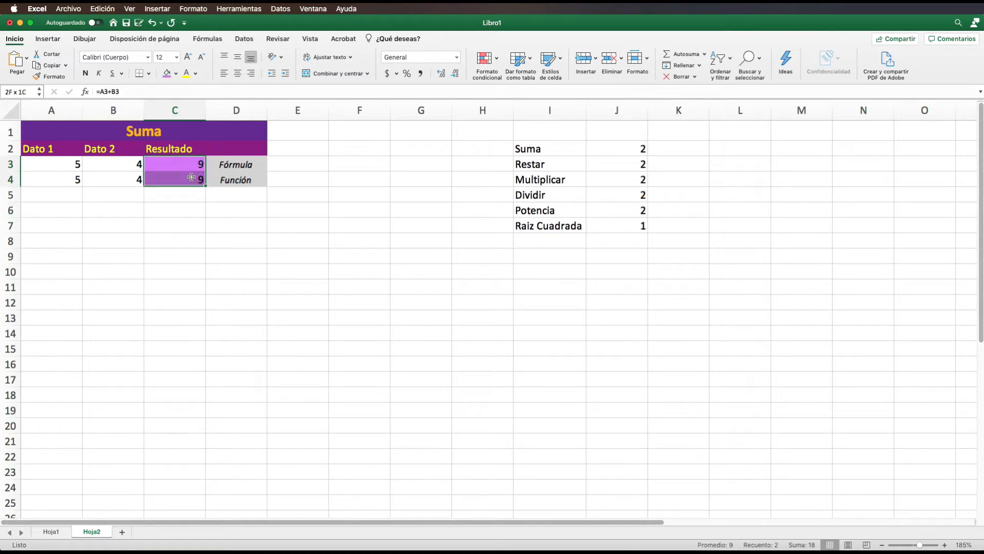
left_click(195, 73)
left_click(189, 132)
left_click(100, 73)
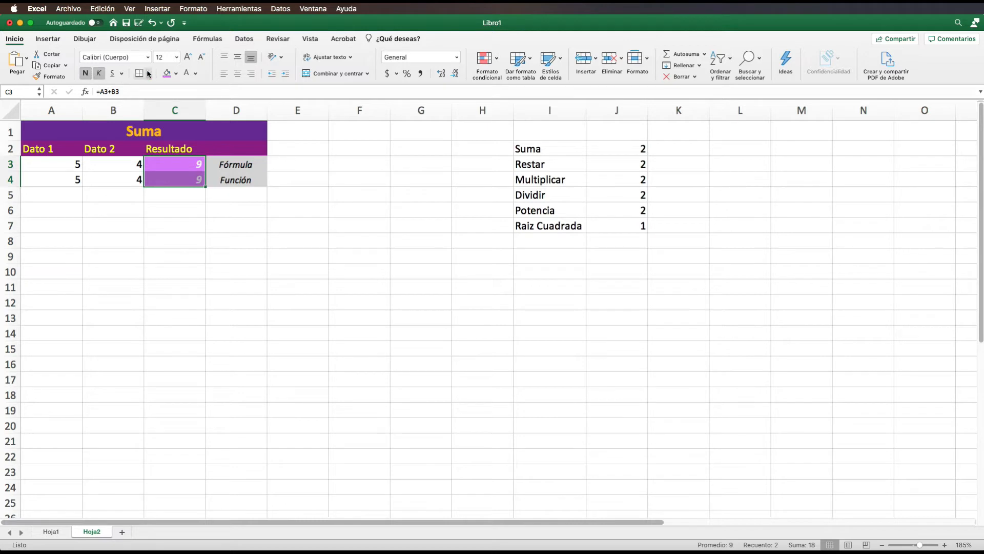
left_click(214, 247)
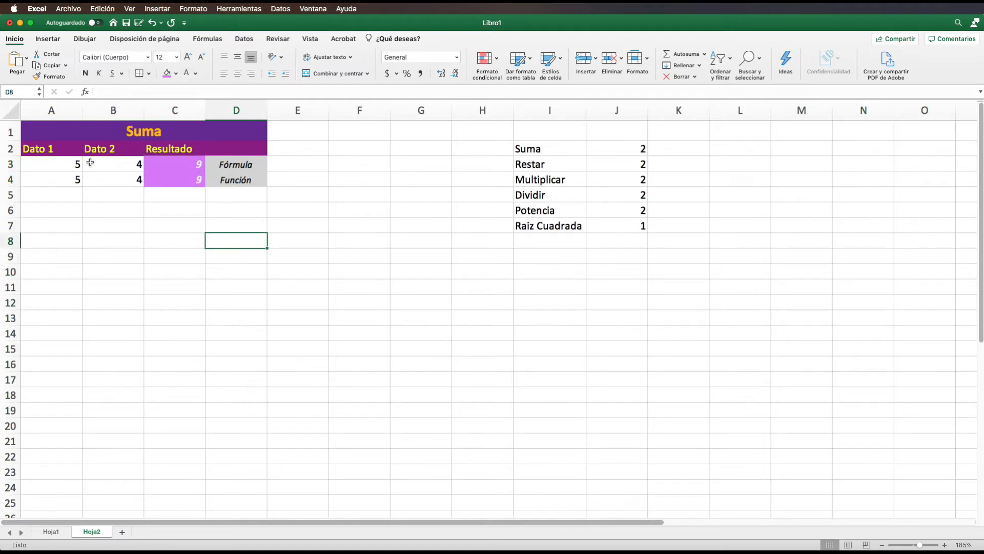
Step: Apply all borders to the whole Suma table, A1:D4
left_click_drag(232, 175, 41, 131)
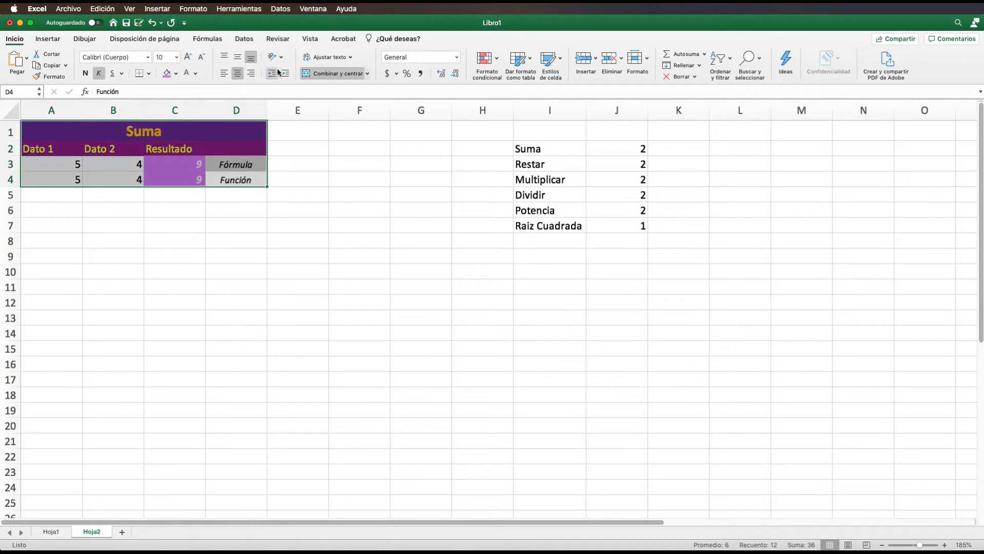
left_click(149, 73)
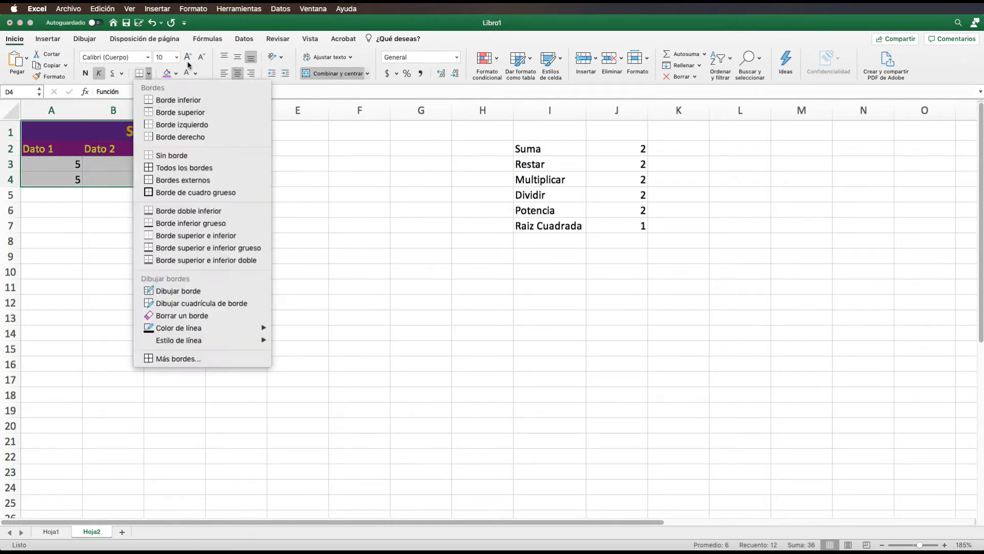
left_click(175, 173)
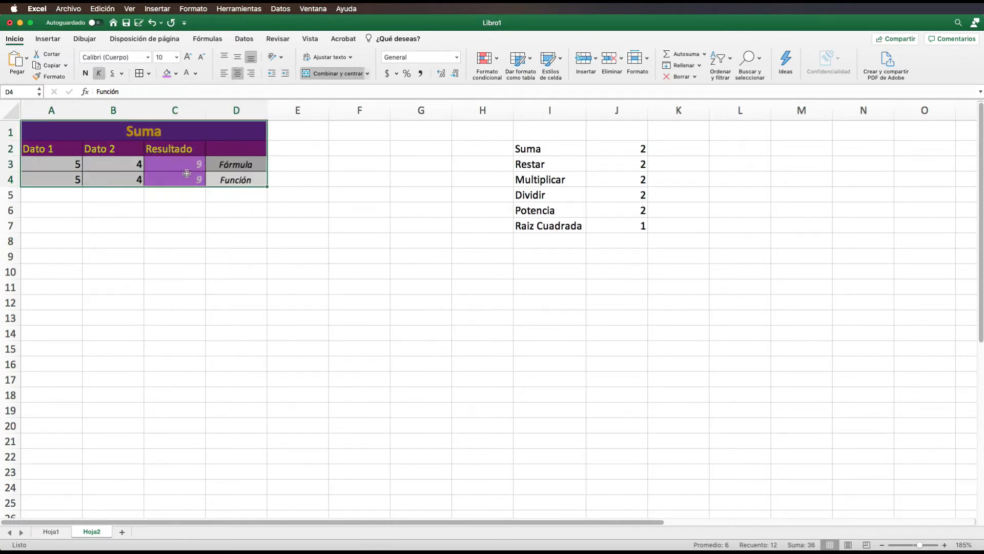
left_click(227, 234)
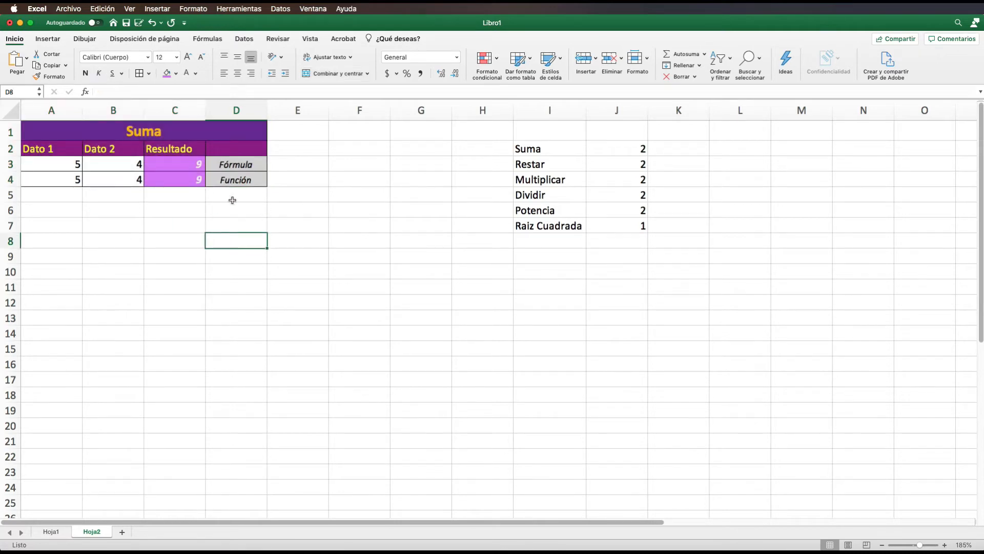
Step: Copy the Suma table A1:D4 and paste the duplicate starting at A6
left_click_drag(240, 176, 2, 113)
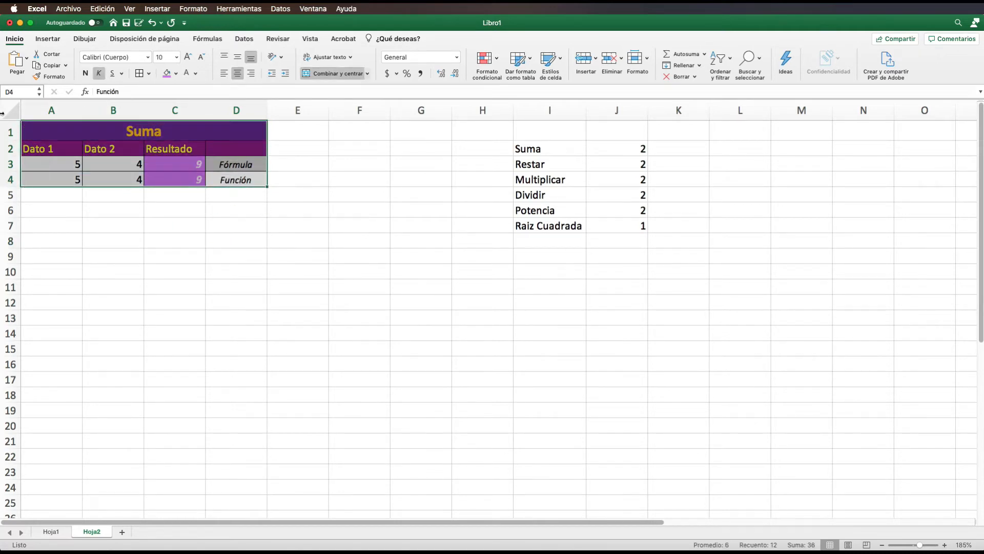
key("super+c")
left_click(30, 211)
key("super+v")
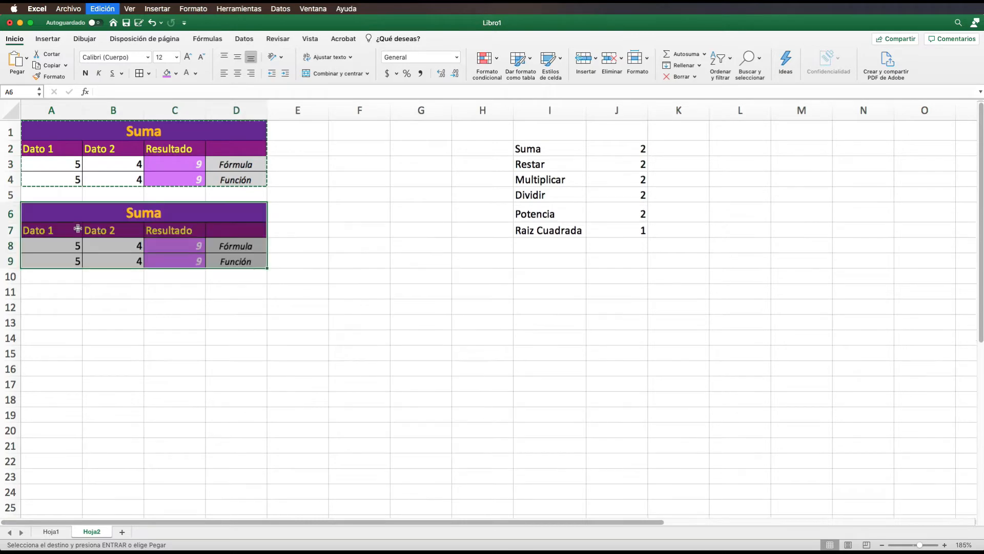
Step: Change the title of the duplicated table in row 6 to Resta
left_click(138, 214)
key("Escape")
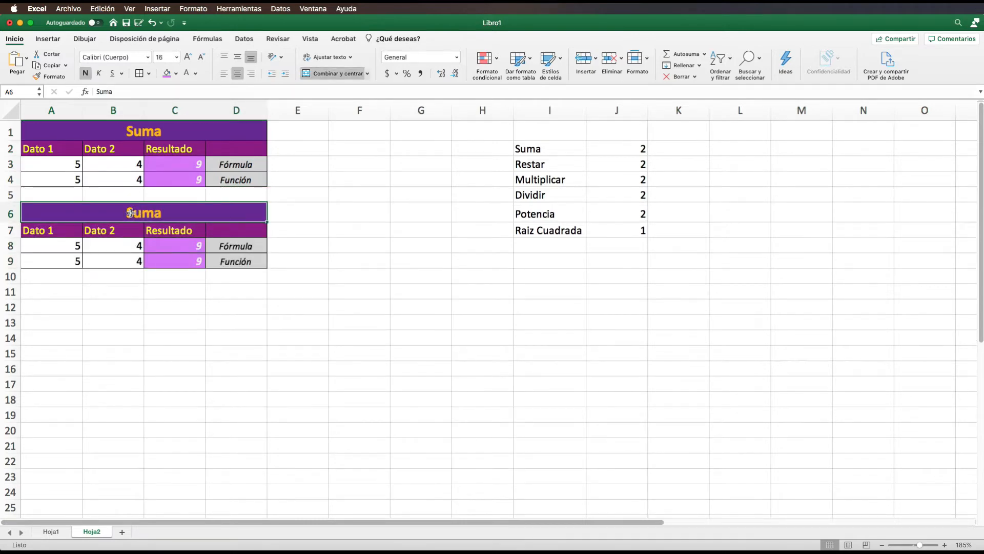
type("Resta")
left_click(174, 337)
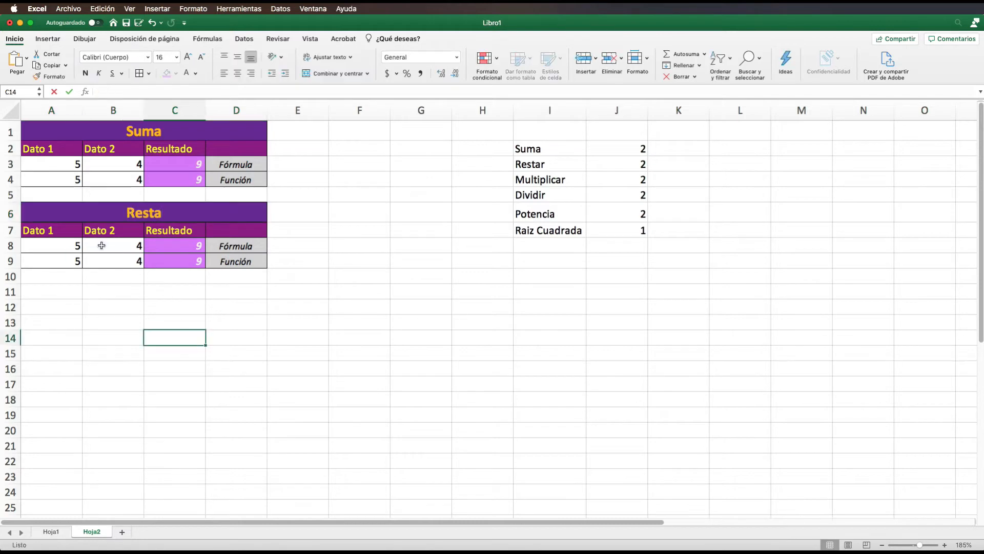
left_click(62, 231)
left_click(119, 234)
left_click(181, 231)
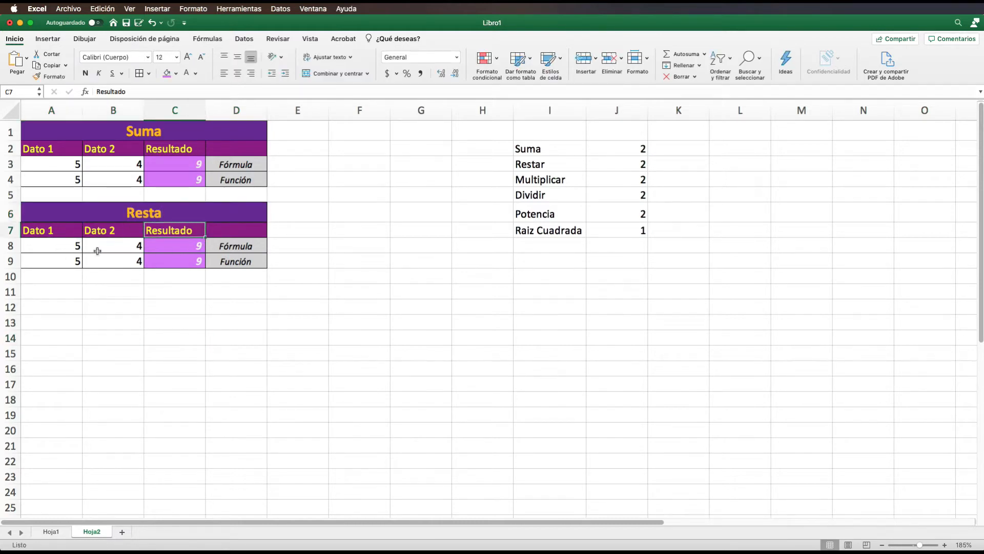
left_click(175, 246)
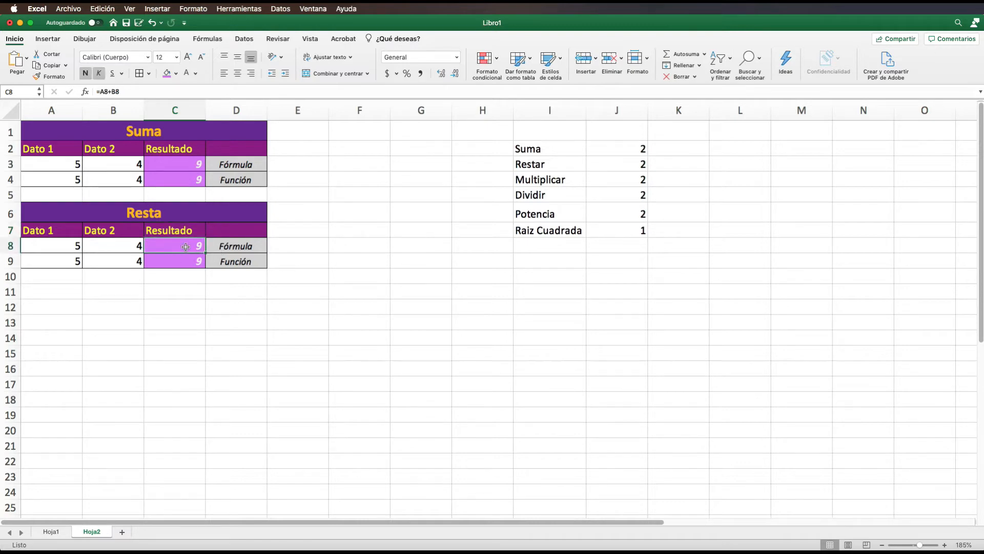
double_click(185, 247)
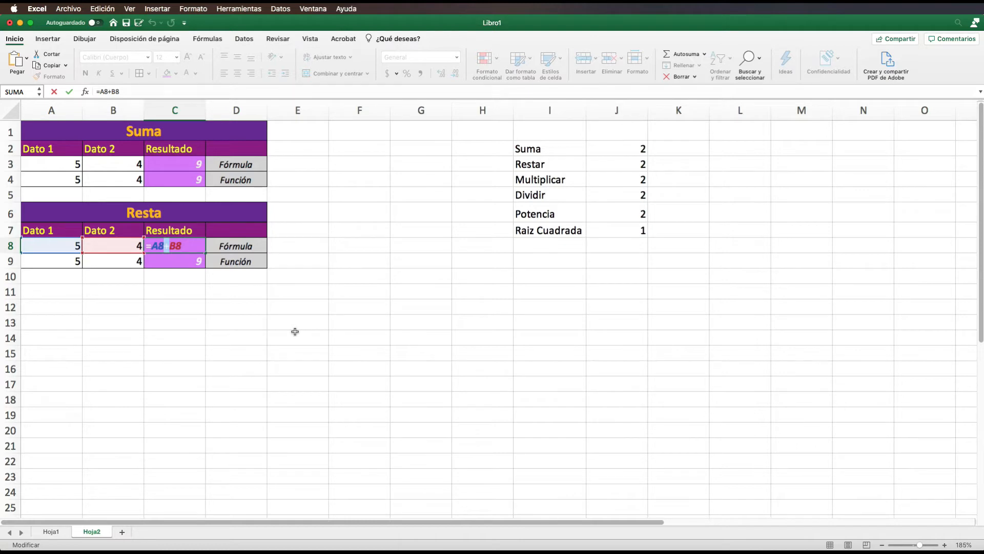
left_click(254, 322)
Step: Replace the formula in C8 of the Resta table with the subtraction =A8-B8
left_click(189, 249)
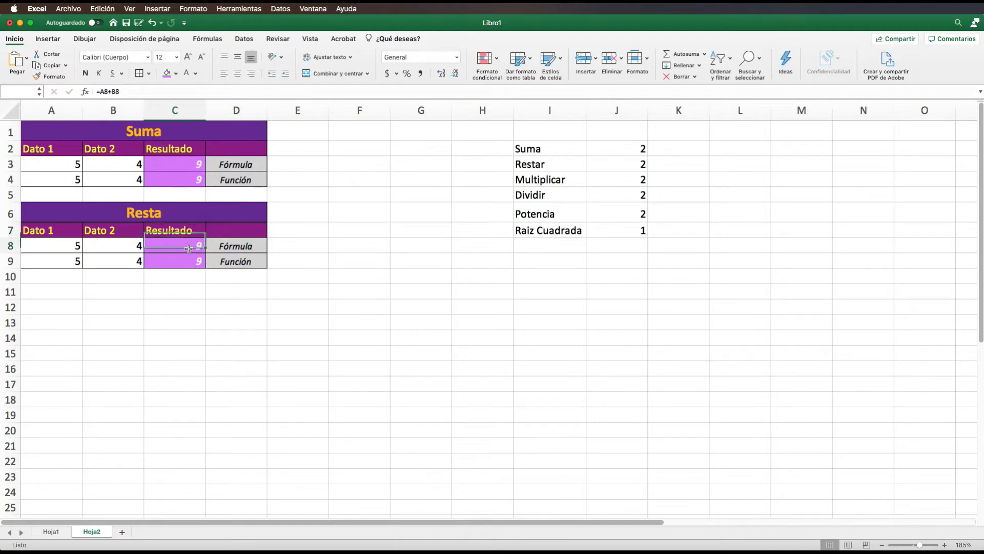
type("=")
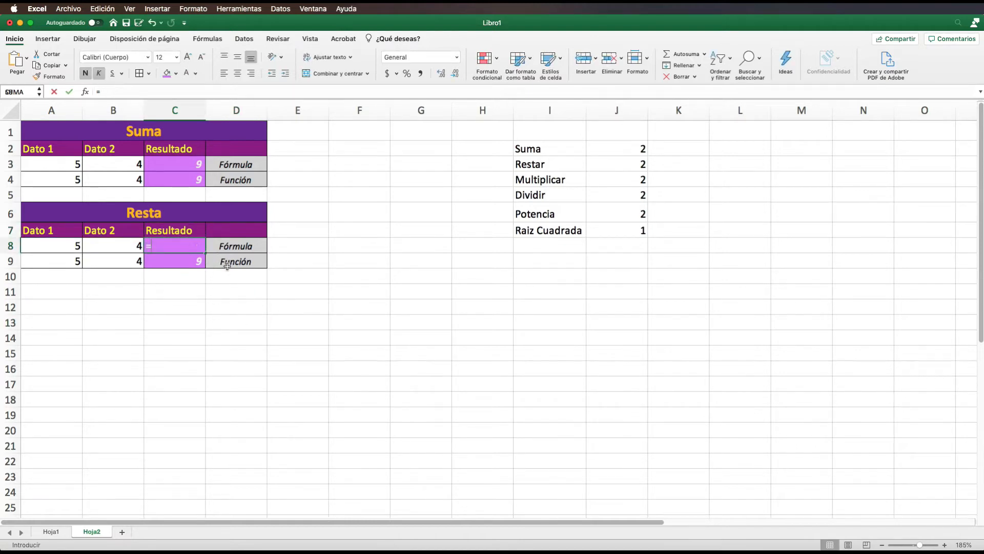
type("A6")
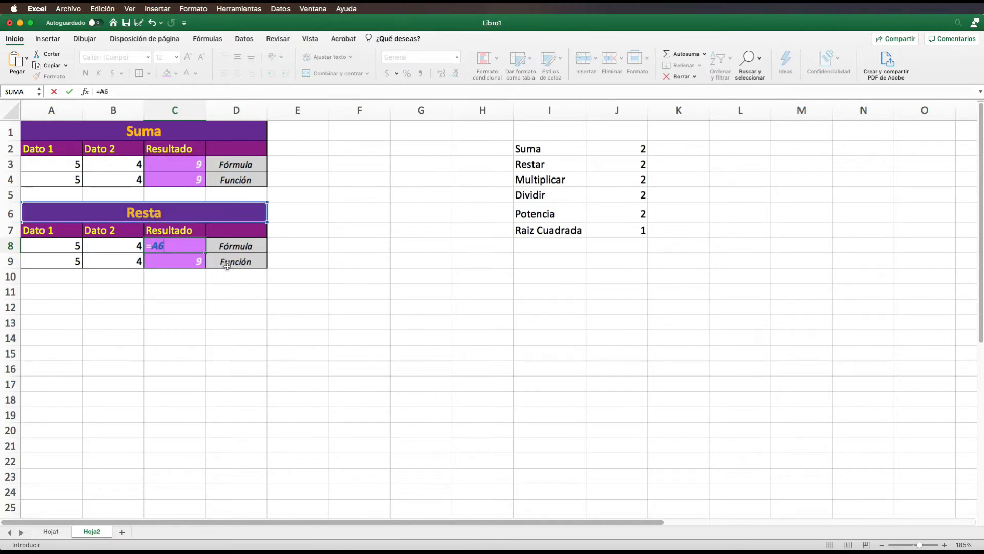
key("BackSpace")
type("8-")
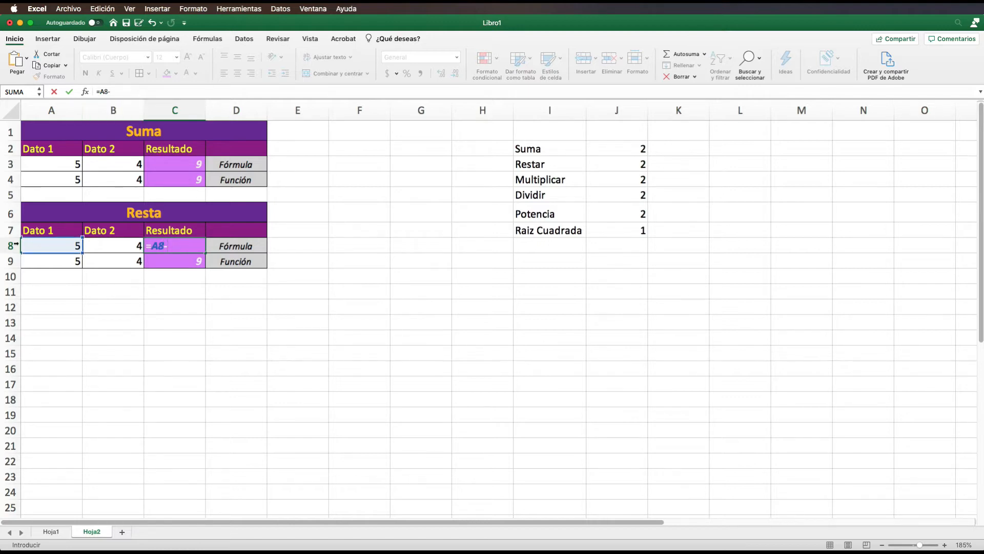
type("B8")
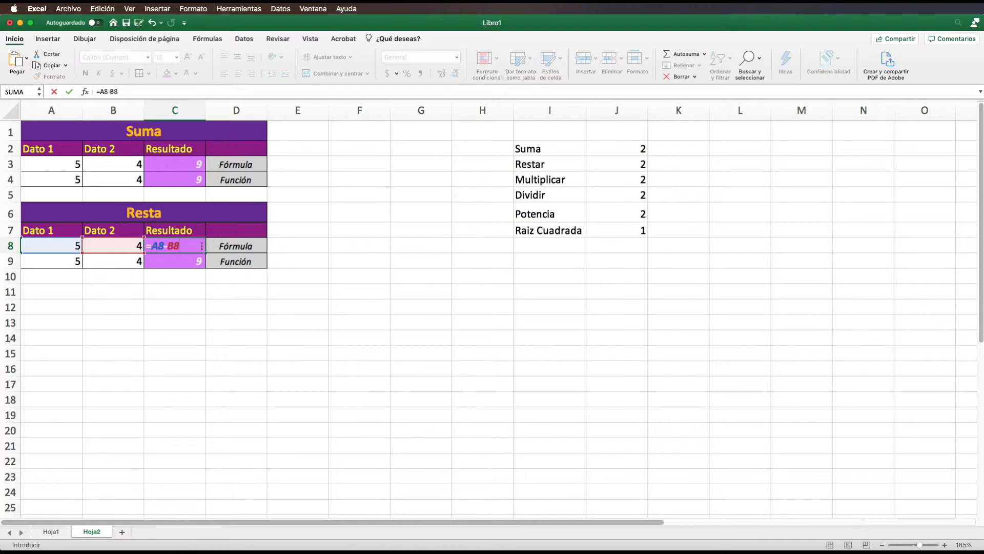
key("Return")
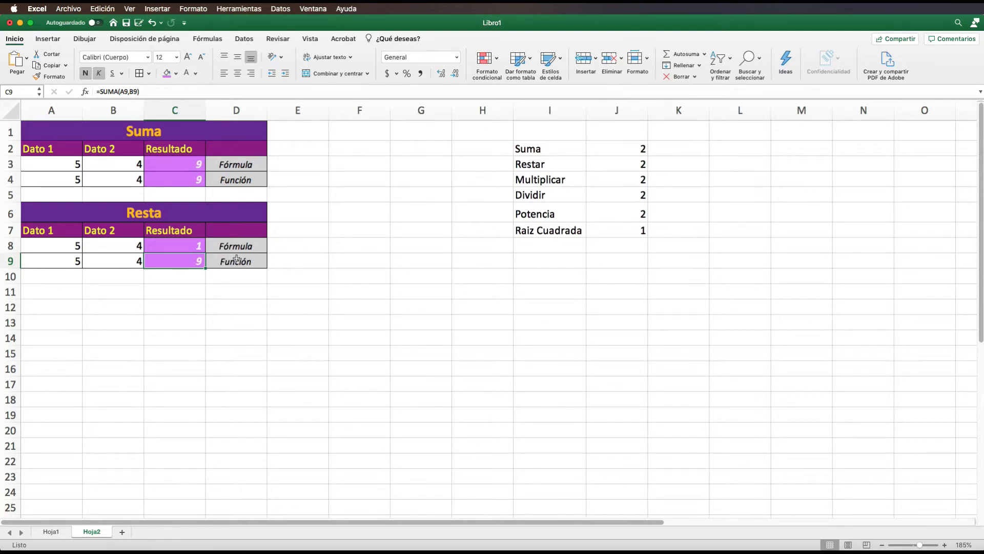
Step: Delete row 9, the Función row of the Resta table
left_click_drag(240, 263, 11, 258)
left_click(6, 259)
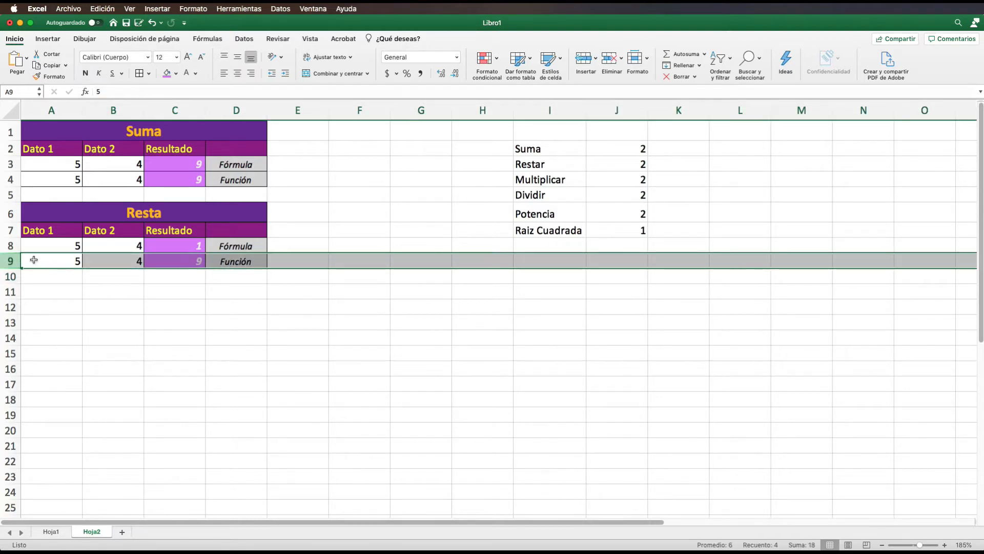
right_click(9, 262)
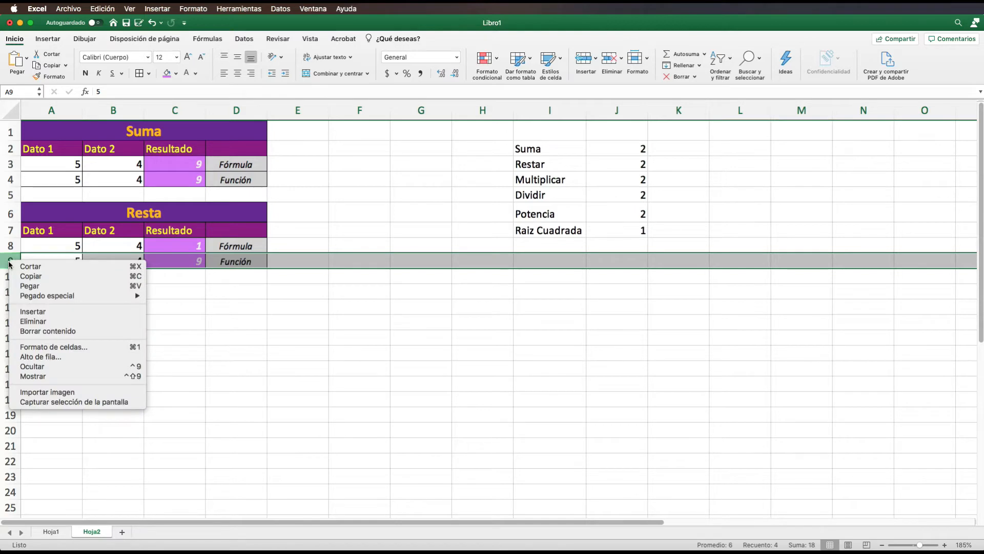
left_click(61, 322)
left_click(218, 321)
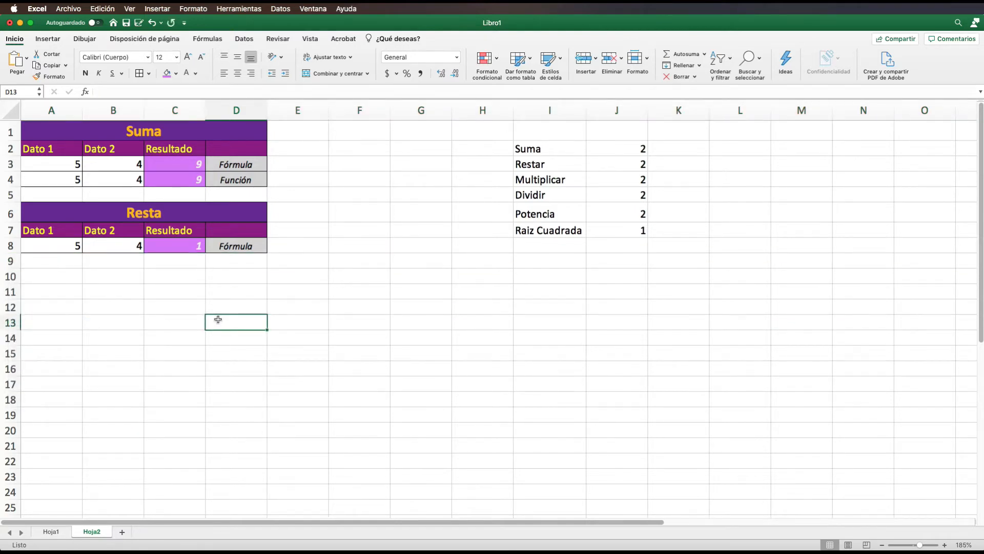
left_click(245, 165)
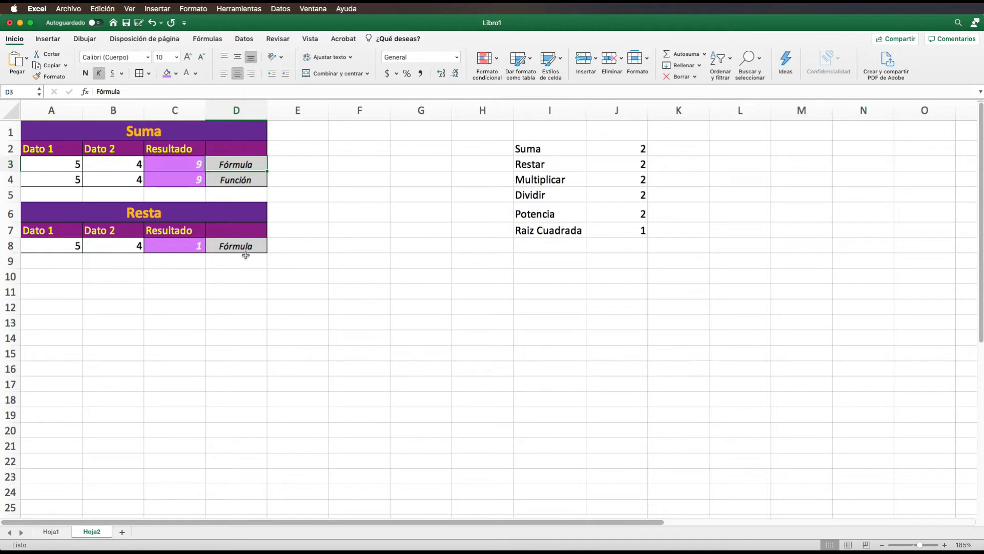
left_click(238, 273)
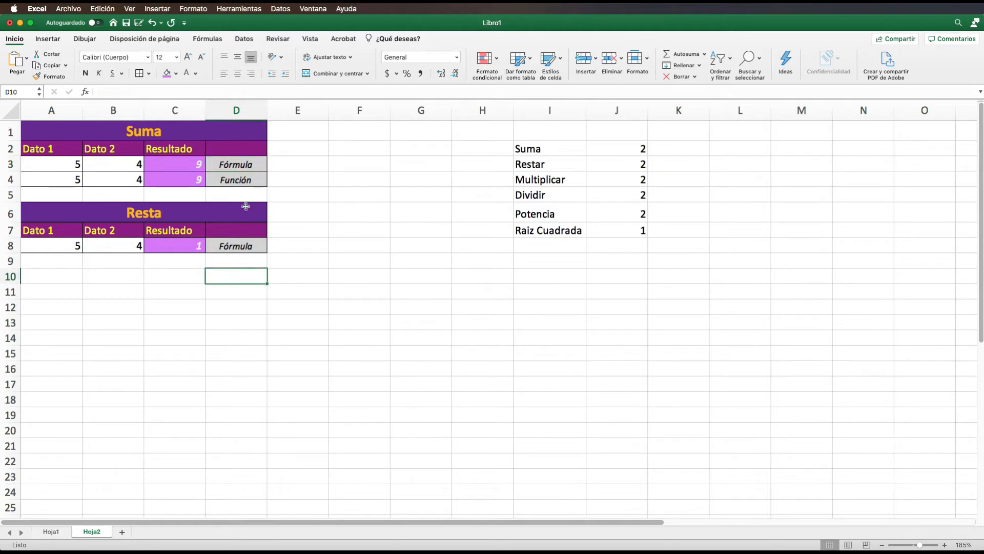
left_click(234, 183)
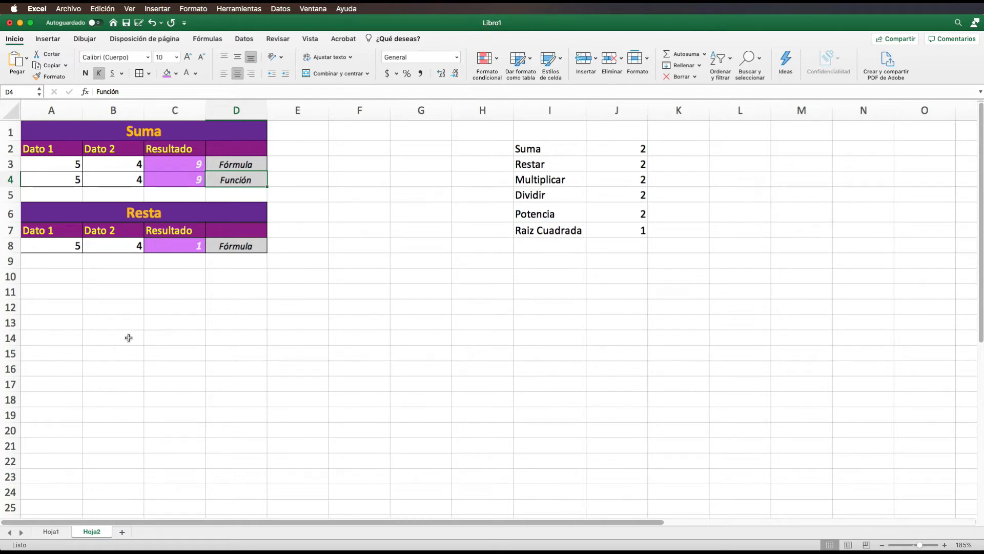
left_click(251, 257)
left_click(532, 259)
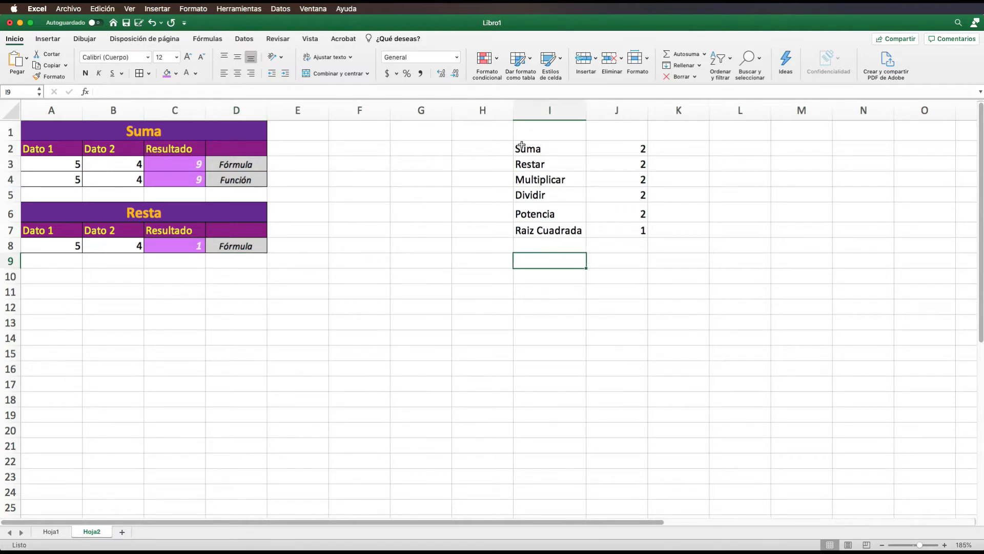
Step: Enter 1 in cells K2 and K3 beside the Suma and Restar entries of the operations list
left_click_drag(522, 145, 628, 165)
left_click(674, 150)
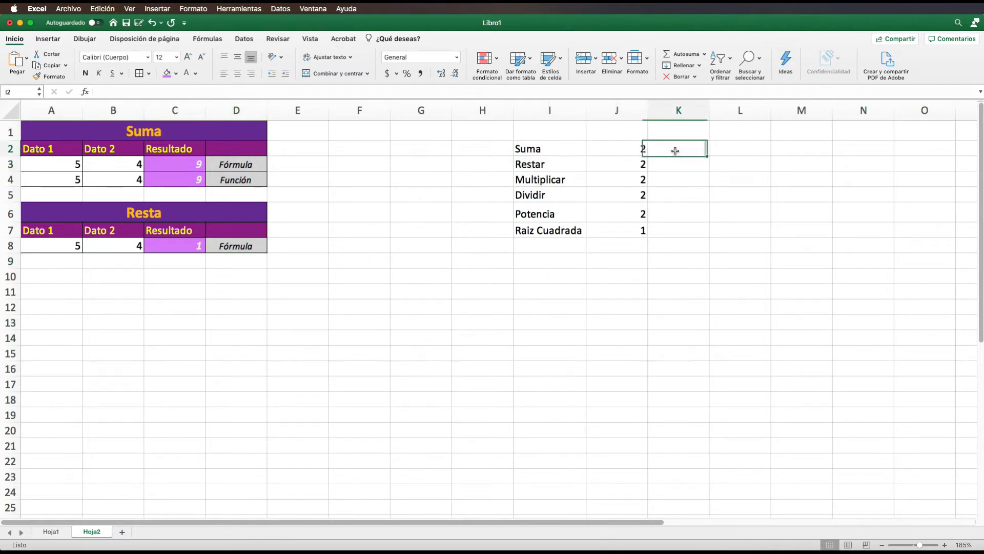
type("1")
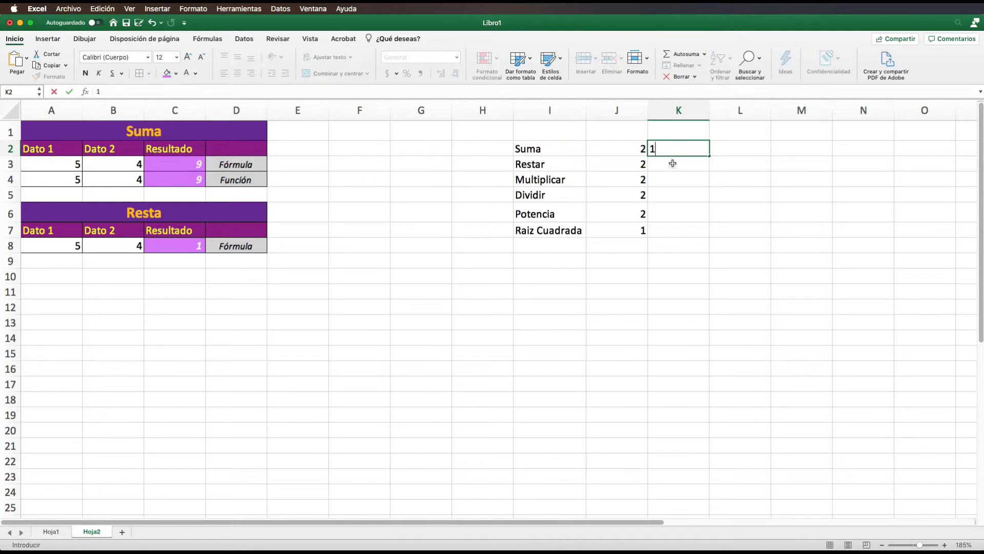
key("Return")
type("1")
left_click(680, 191)
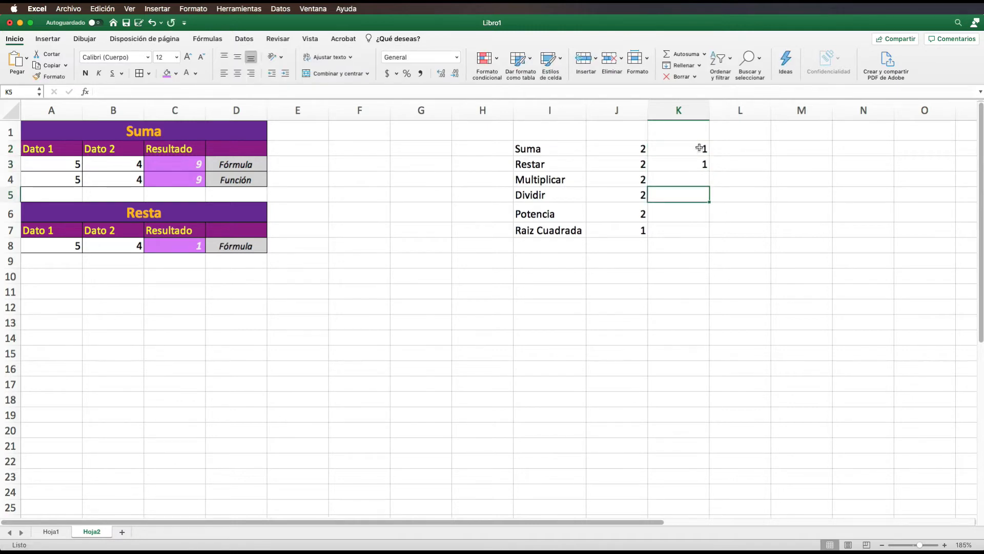
Step: Mark the Suma and Restar entries as done by entering OK in cells K2 and K3
left_click(700, 148)
type("OK")
left_click(702, 159)
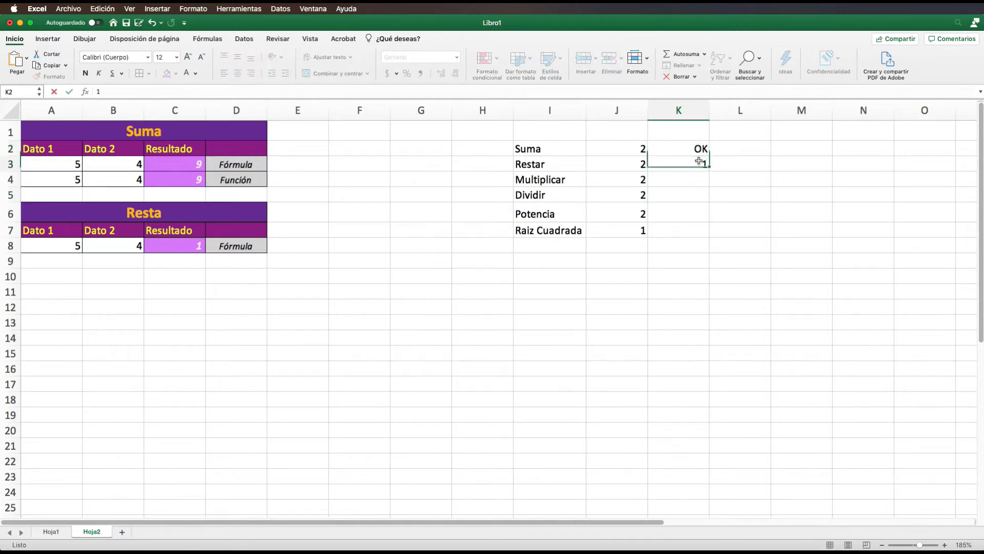
type("OK")
left_click(693, 205)
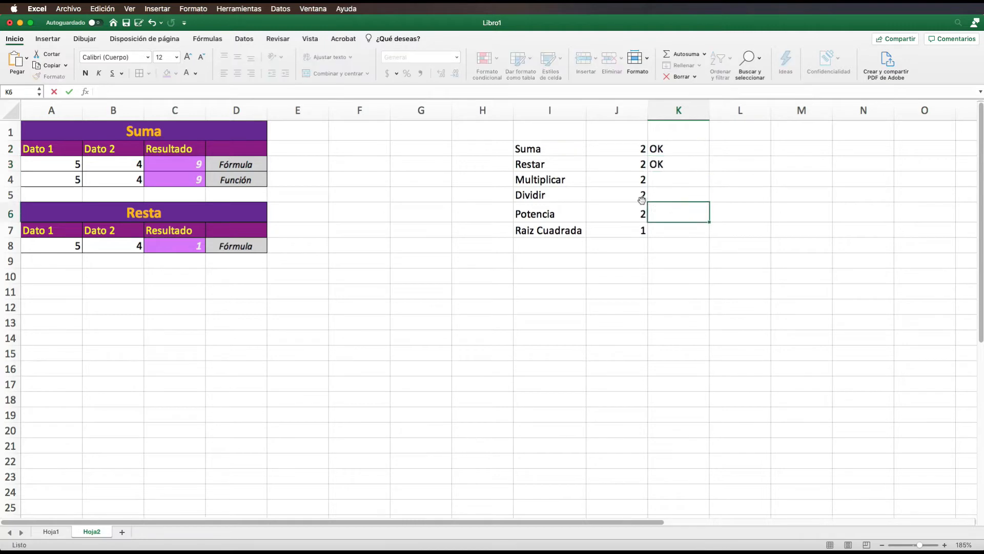
Step: Copy the Suma table A1:D4 and paste the duplicate starting at A10
left_click(571, 182)
left_click(621, 183)
left_click_drag(234, 179, 41, 132)
key("super+c")
left_click(40, 279)
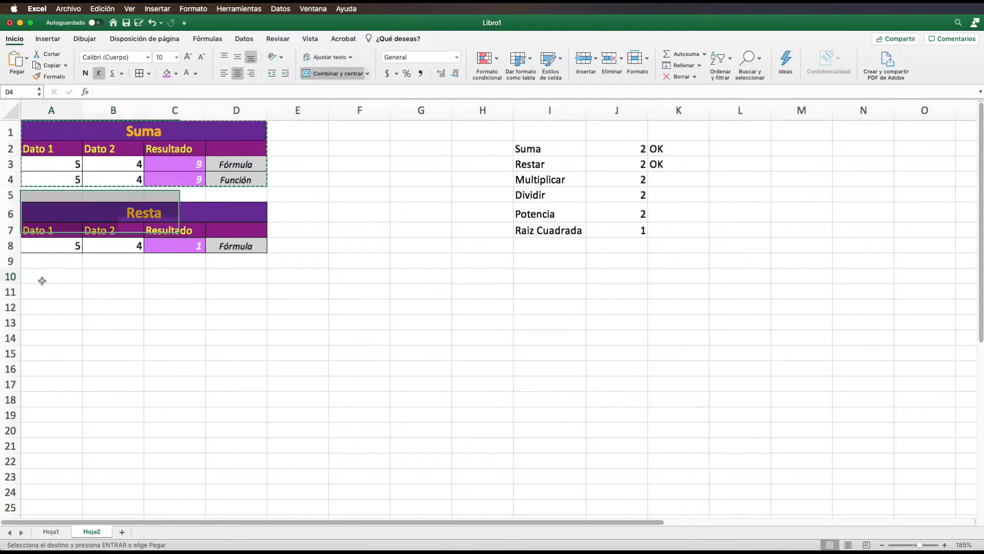
key("super+v")
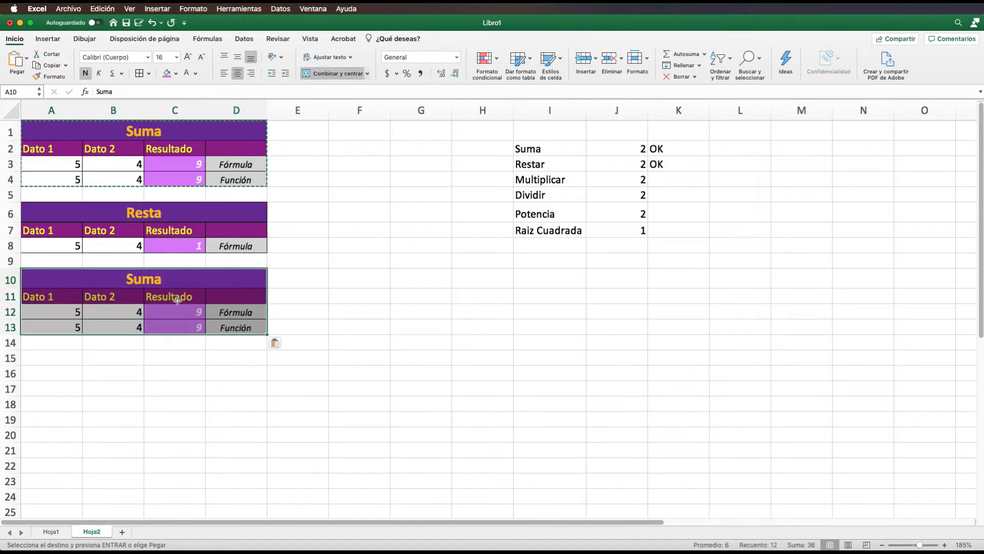
Step: Change the title of the duplicated table in row 10 to Multiplicación
left_click(145, 277)
double_click(145, 275)
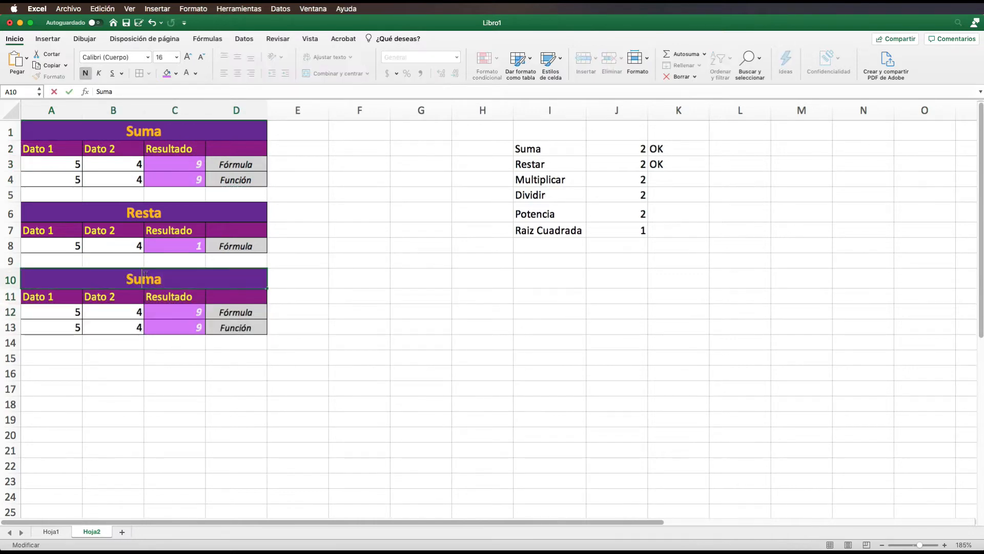
left_click_drag(154, 277, 128, 268)
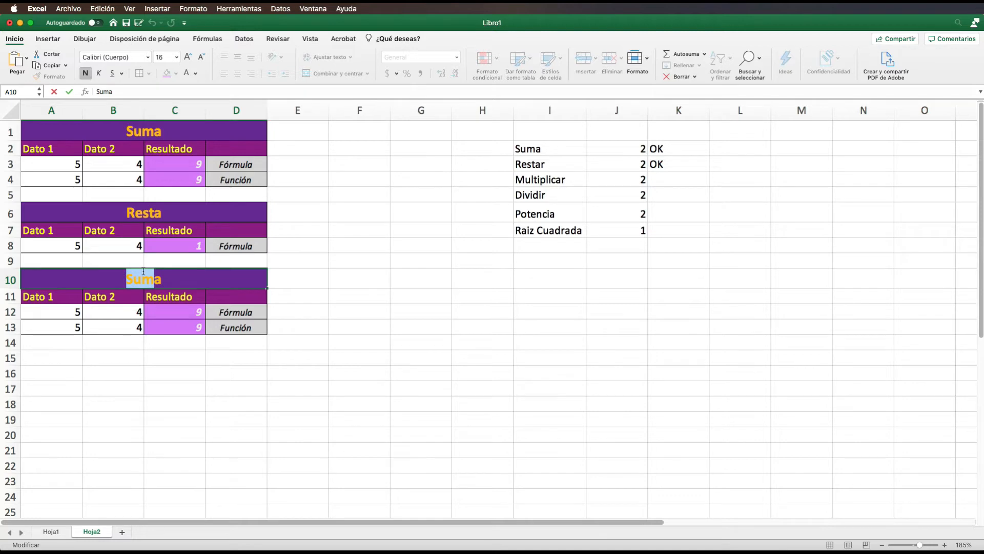
key("BackSpace")
key("Delete")
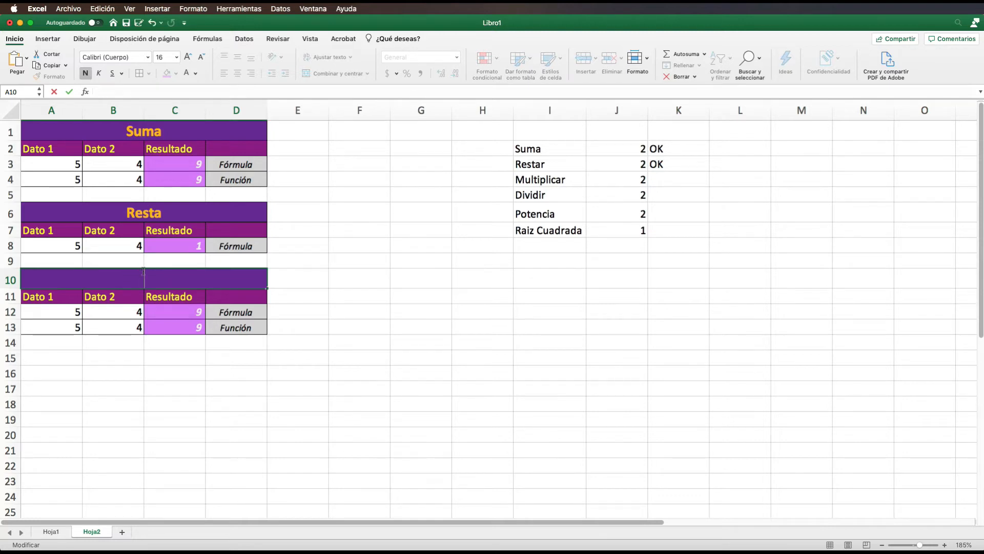
type("Multipl")
key("BackSpace")
key("BackSpace")
type("o")
key("BackSpace")
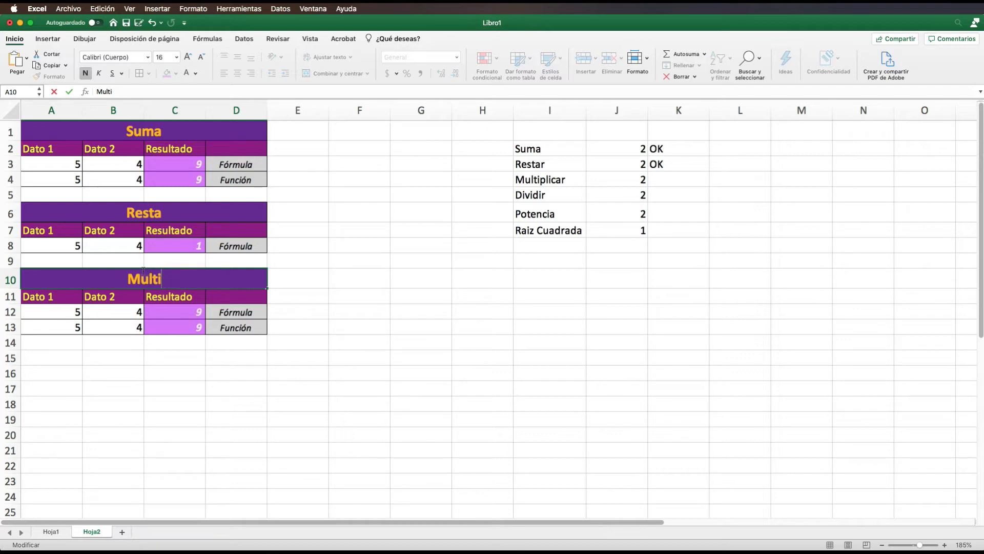
type("plicación")
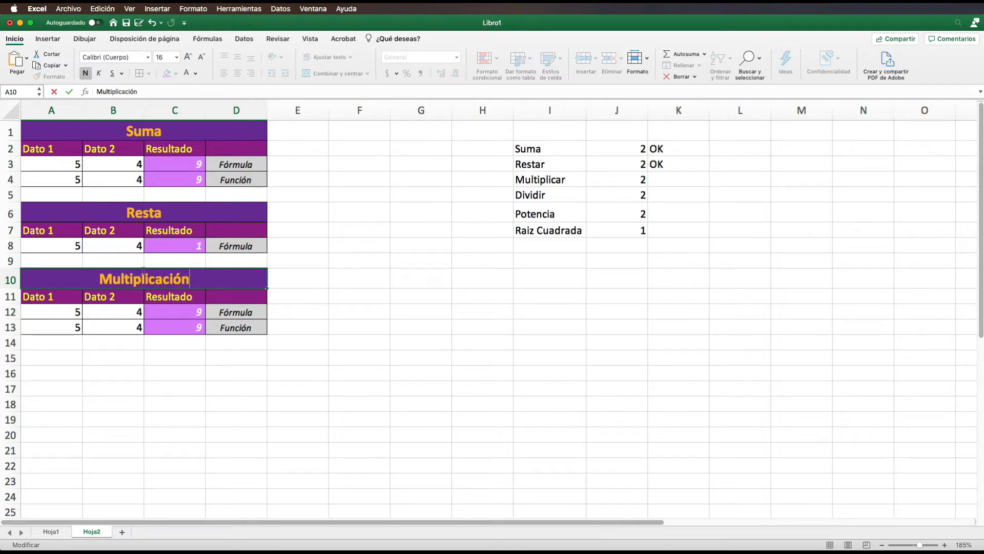
left_click(43, 301)
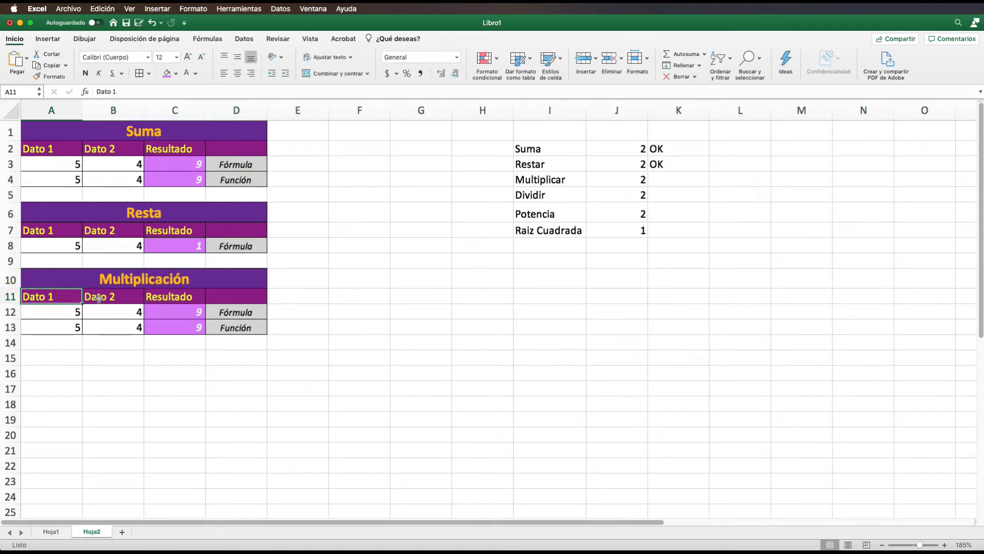
Step: Replace the formula in C12 of the Multiplicación table with the multiplication =A12*B12
left_click(106, 300)
left_click(200, 299)
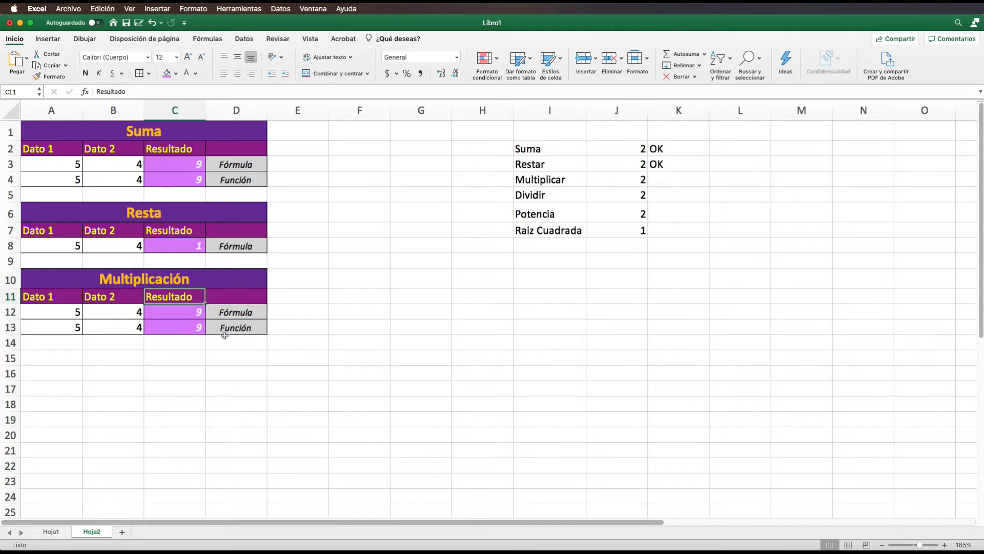
left_click(178, 312)
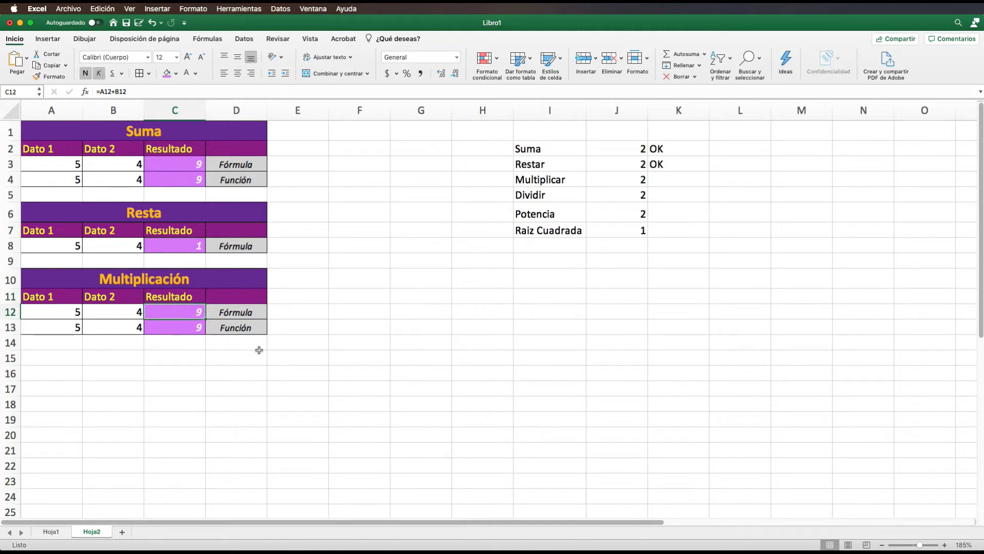
type("=")
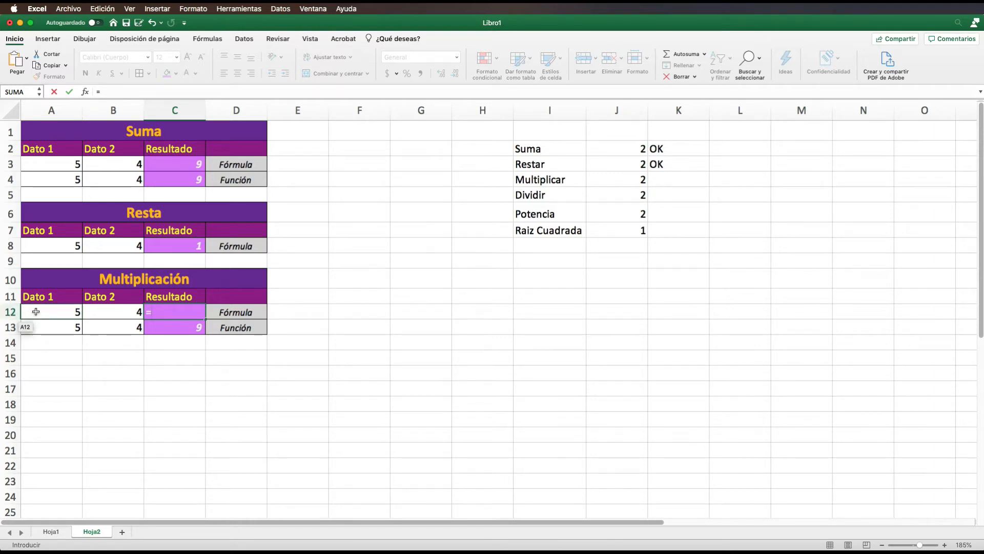
type("A12*")
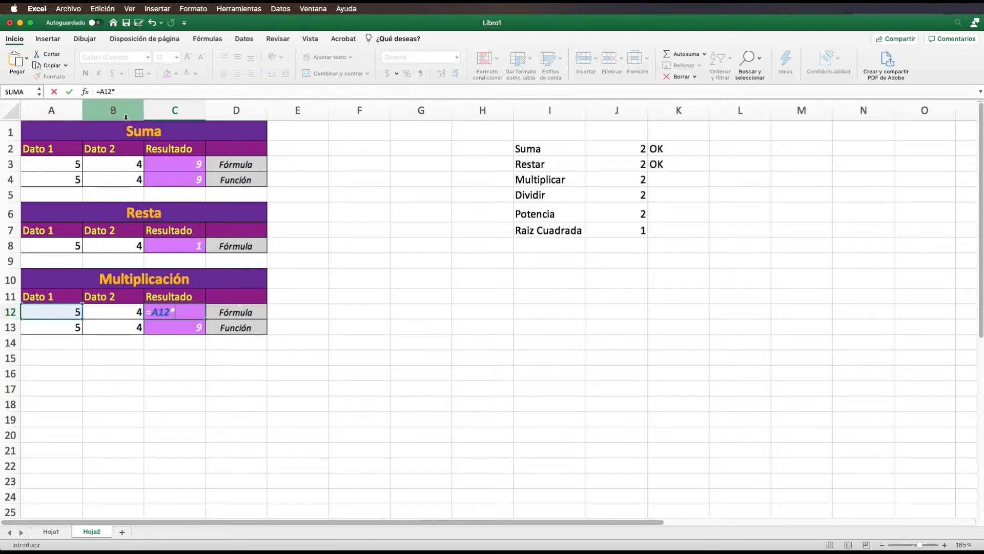
type("B")
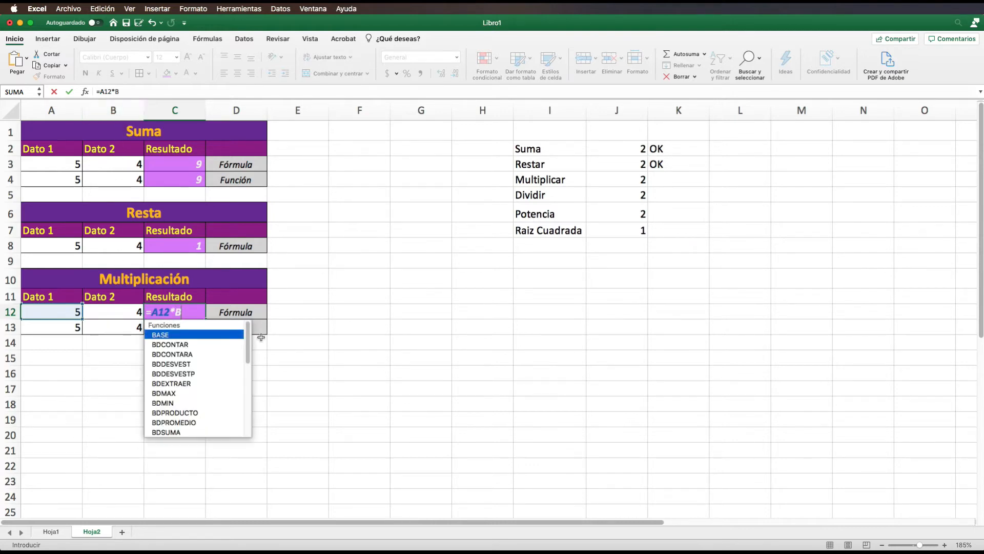
type("12")
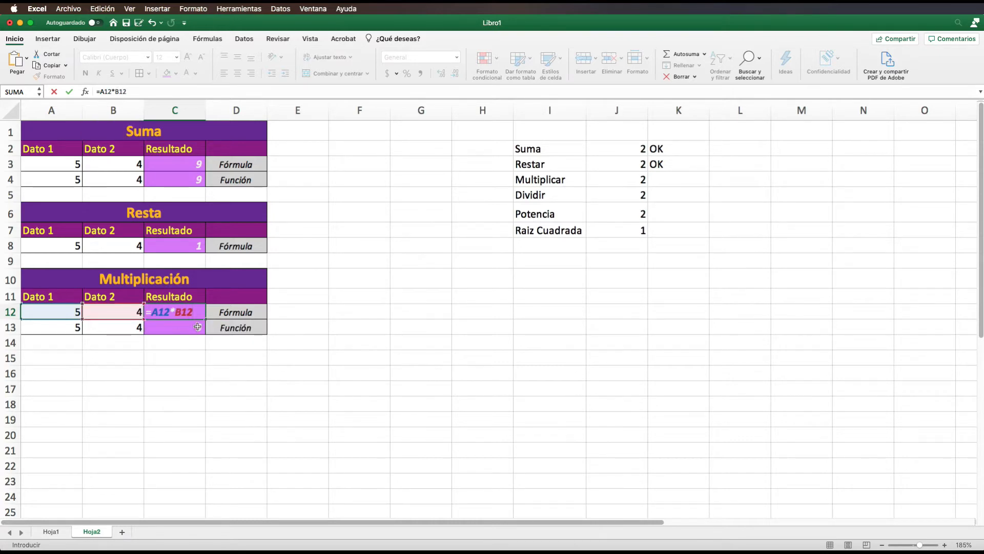
key("Return")
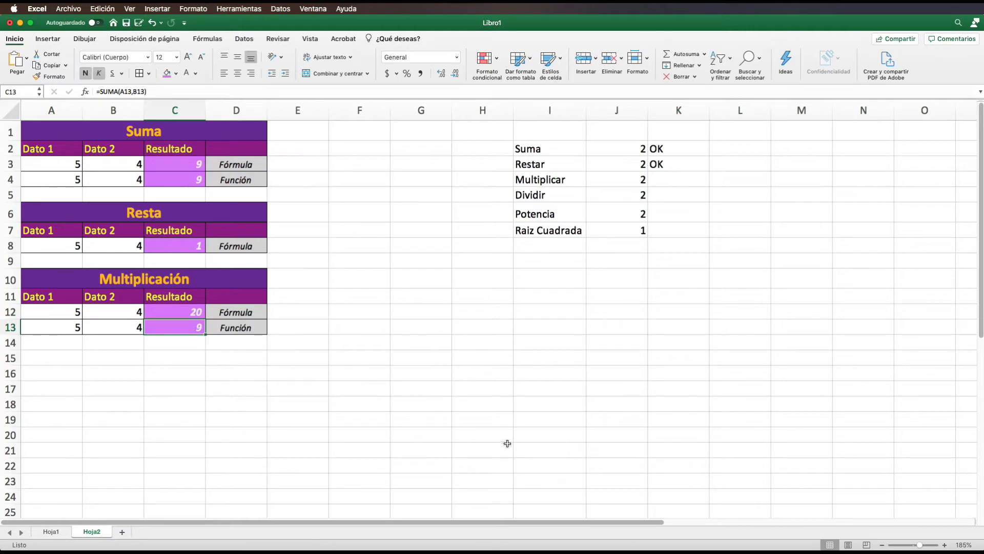
Step: Replace the function in C13, the Función row of the Multiplicación table, with =PRODUCTO(A13,B13)
left_click(228, 371)
left_click(247, 331)
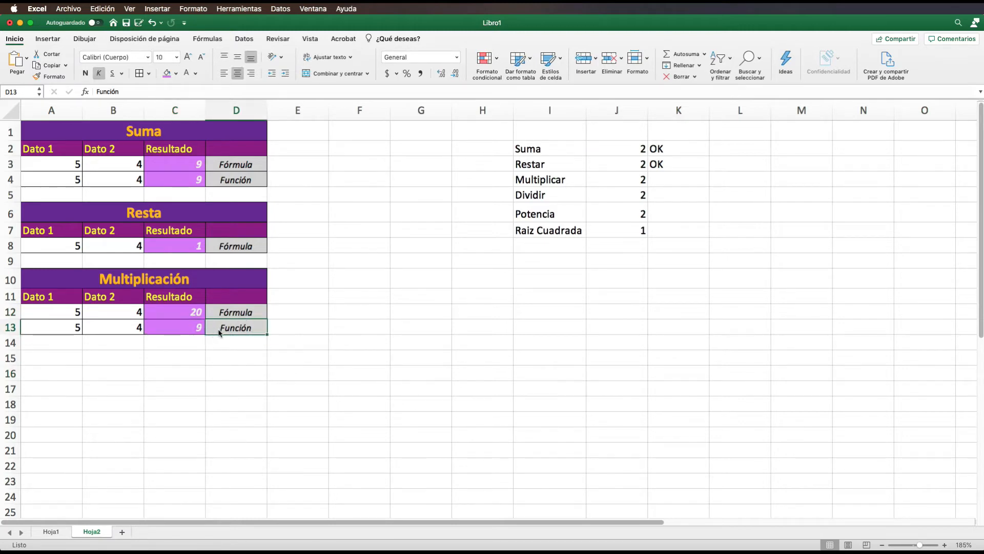
left_click(199, 328)
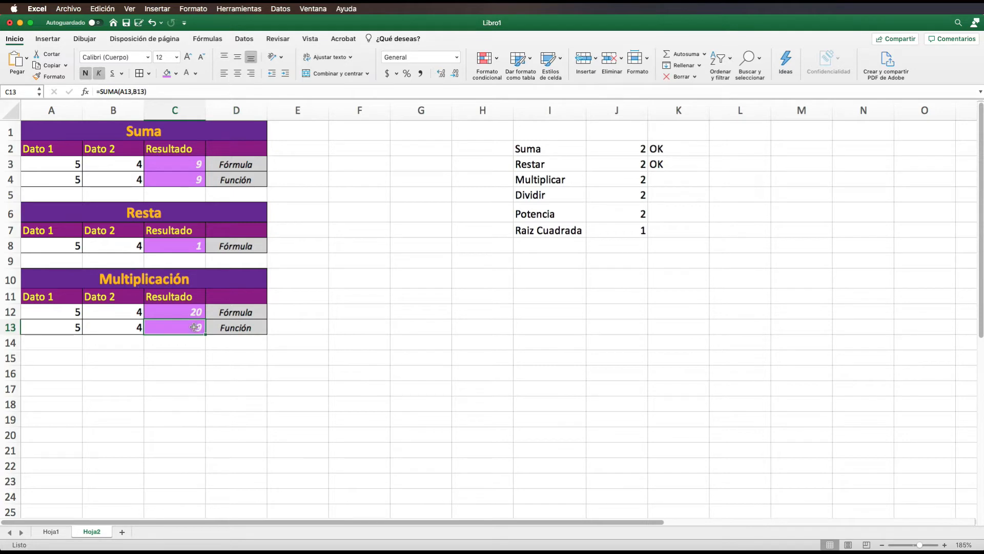
double_click(194, 327)
left_click_drag(225, 328, 152, 327)
key("BackSpace")
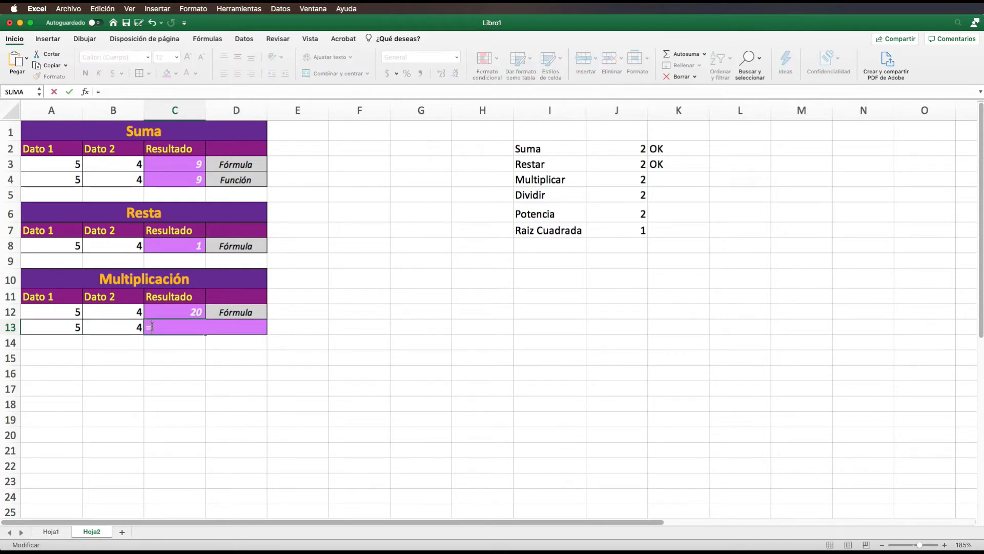
type("PR")
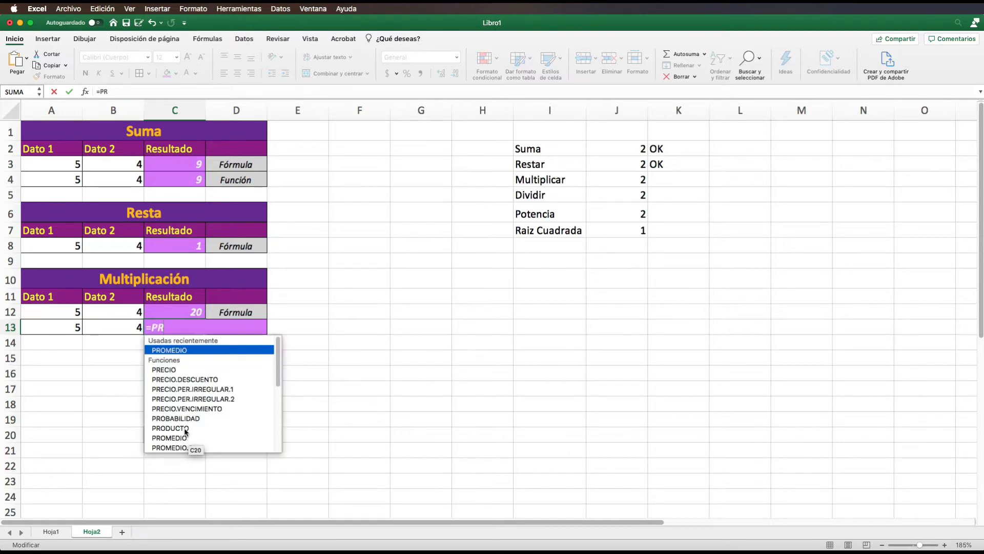
type("ODUCTO")
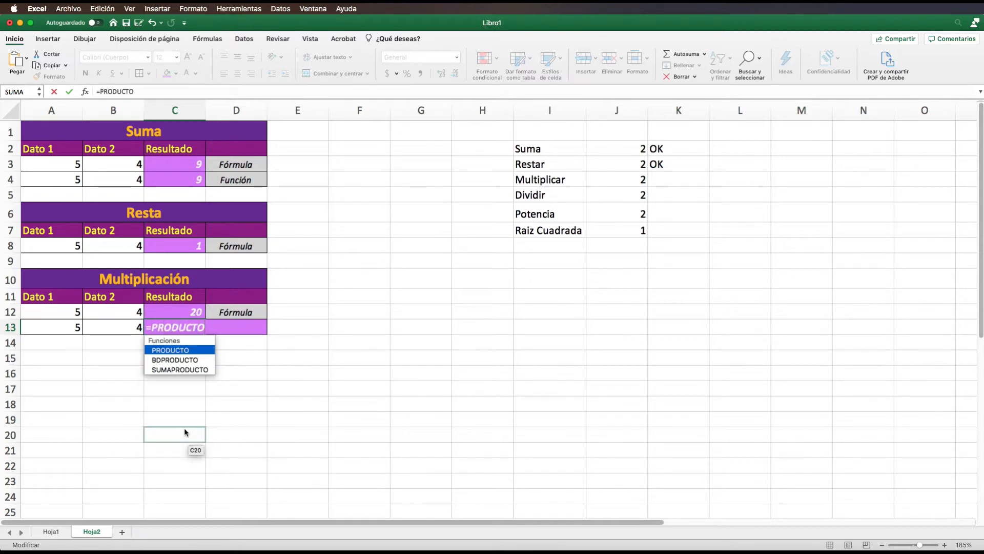
type("(")
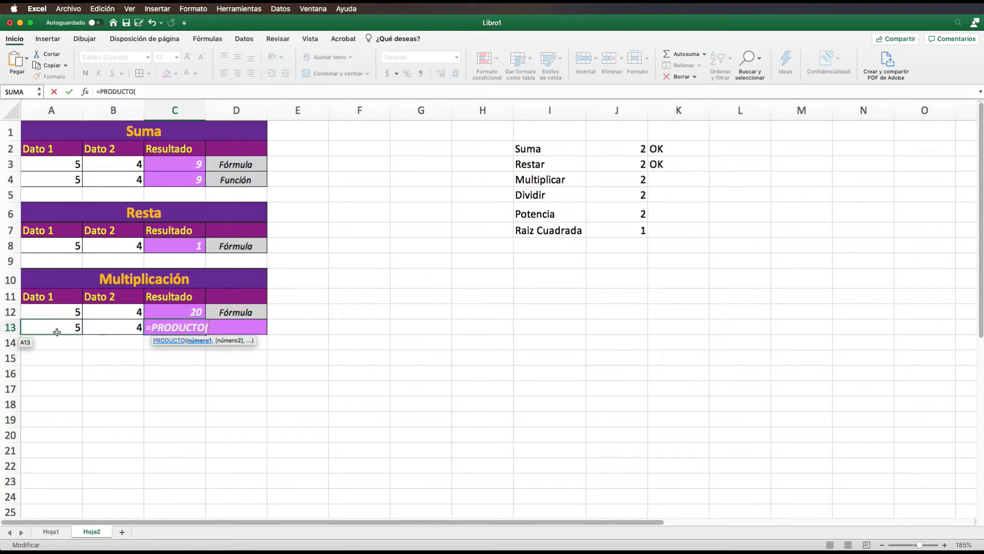
type("A13")
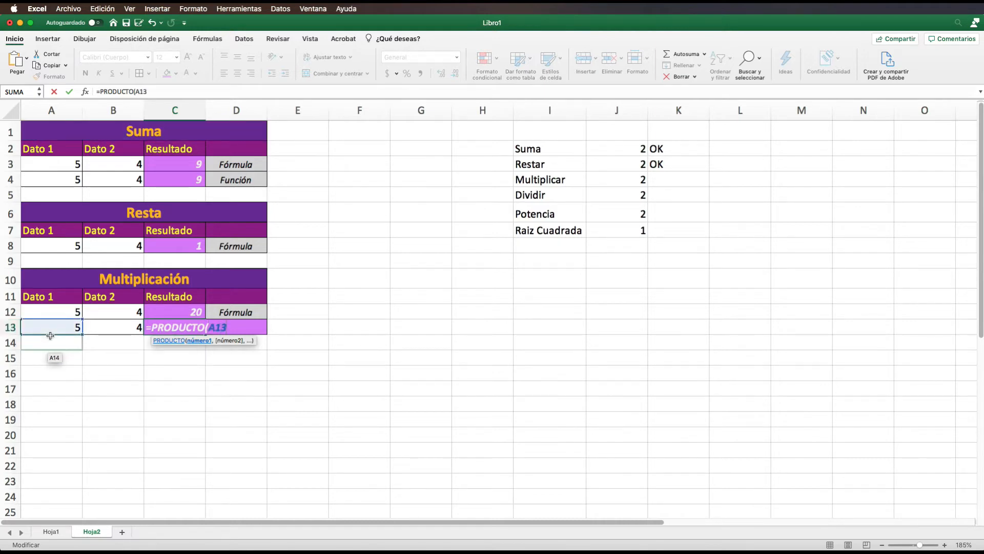
type(",")
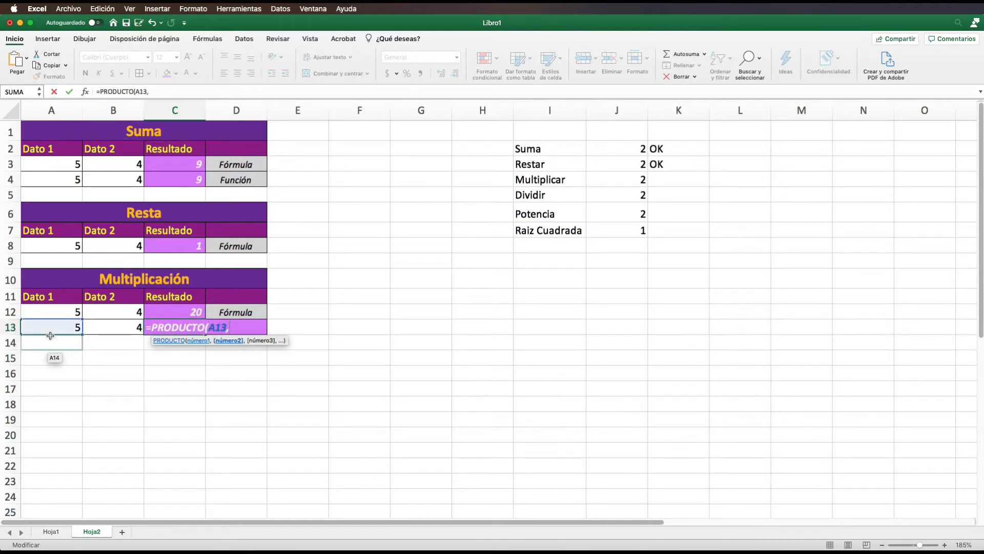
type("B")
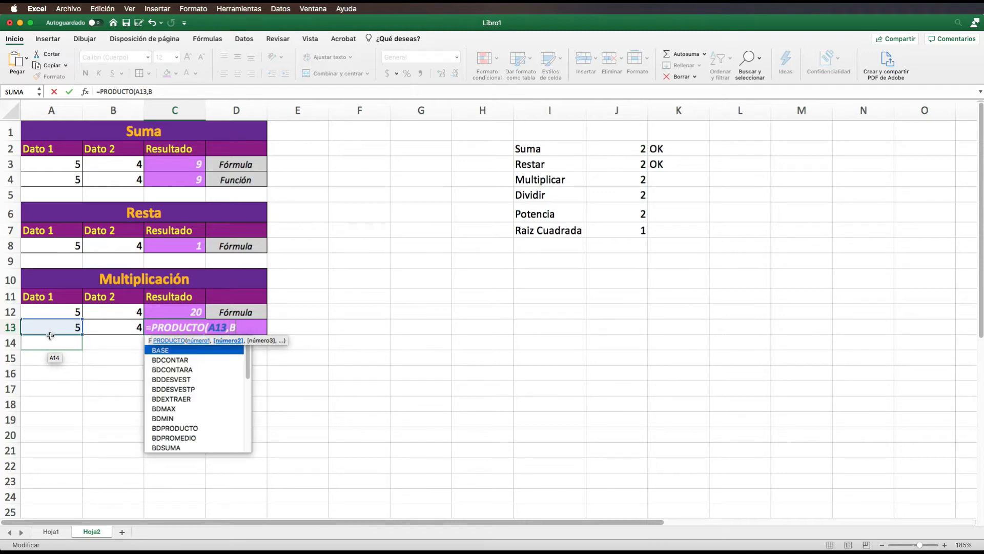
type("13")
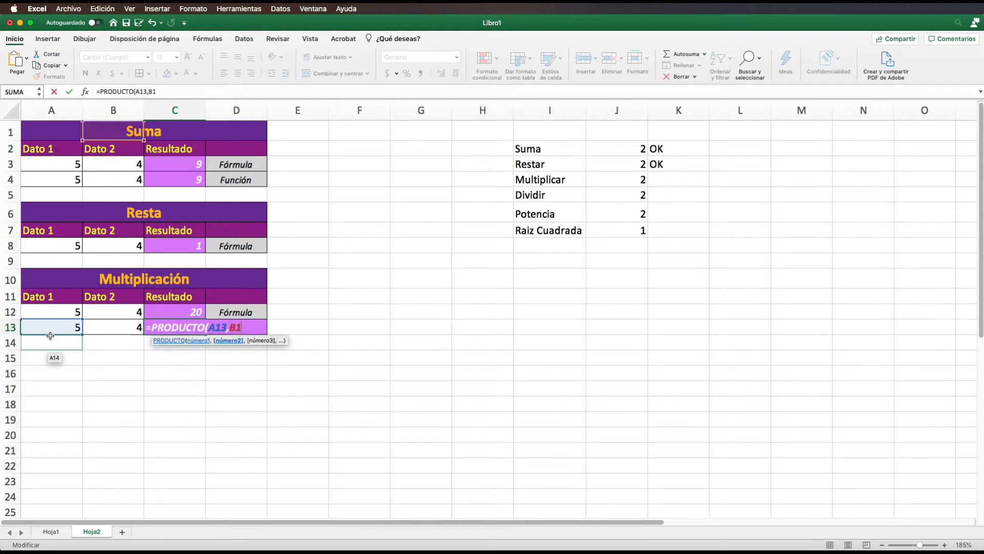
type(")")
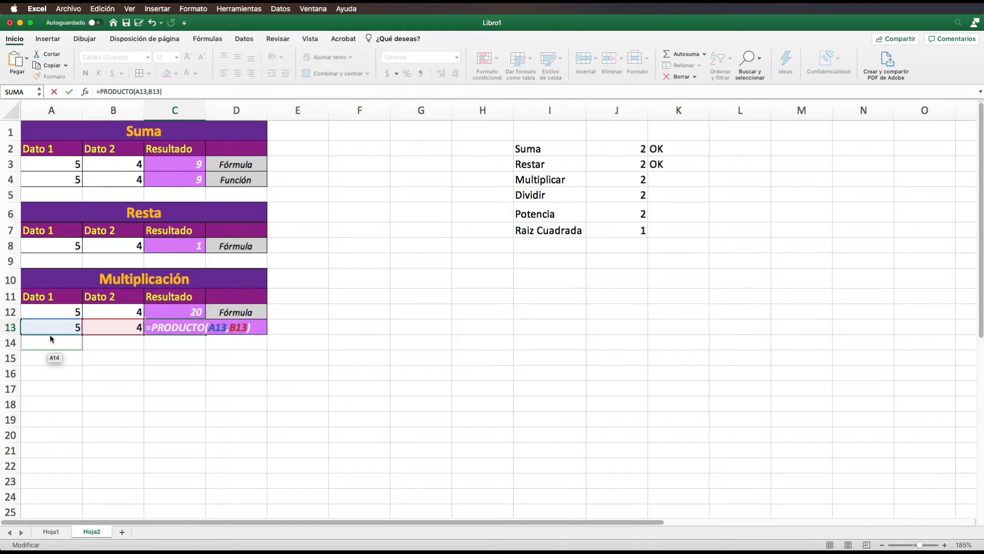
key("Return")
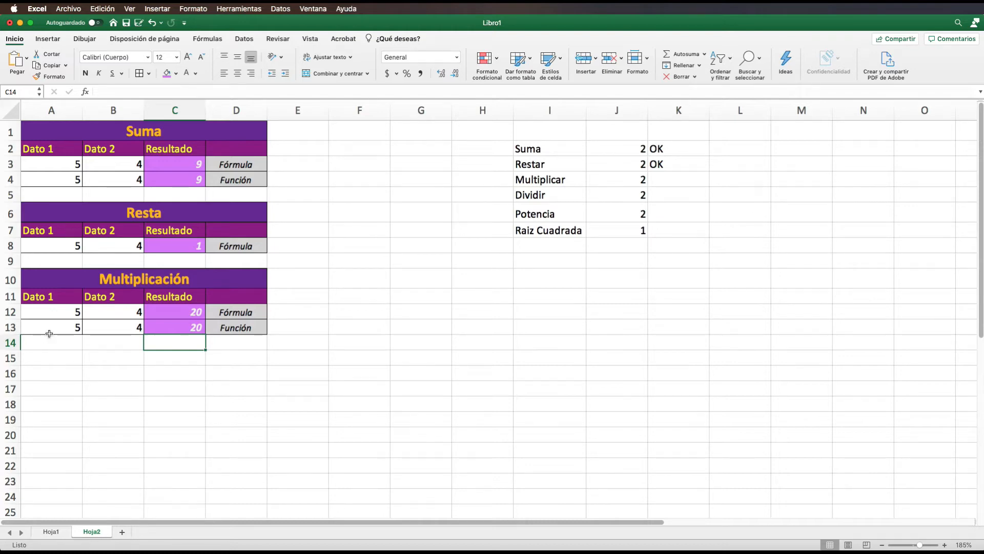
Step: Mark the Multiplicar entry of the operations list as done by entering OK in cell K4
left_click(332, 354)
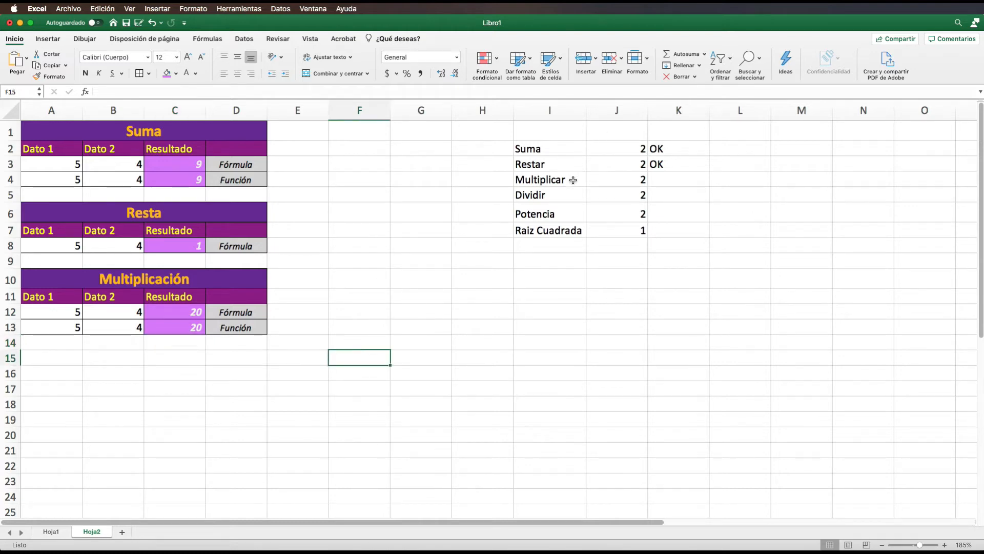
left_click(684, 182)
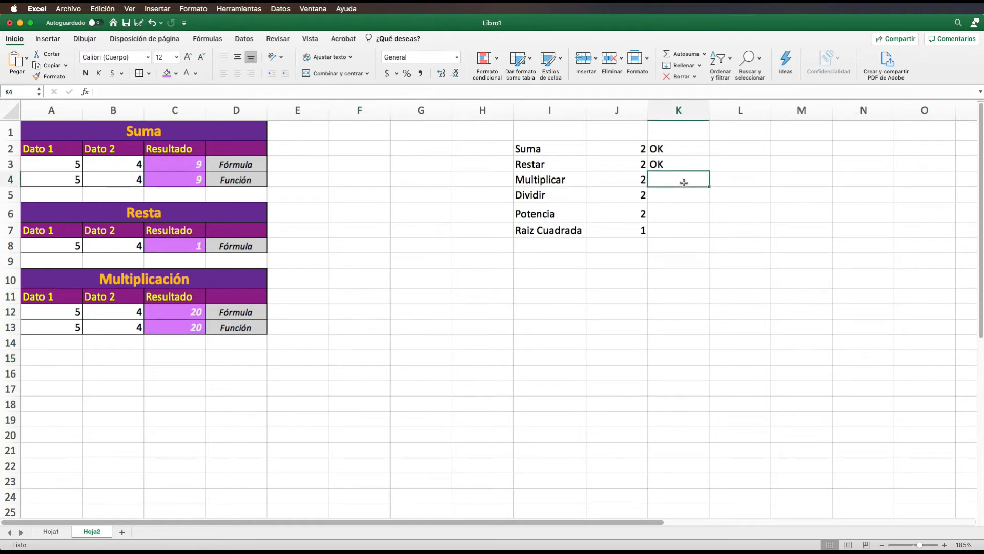
type("OK")
left_click(675, 196)
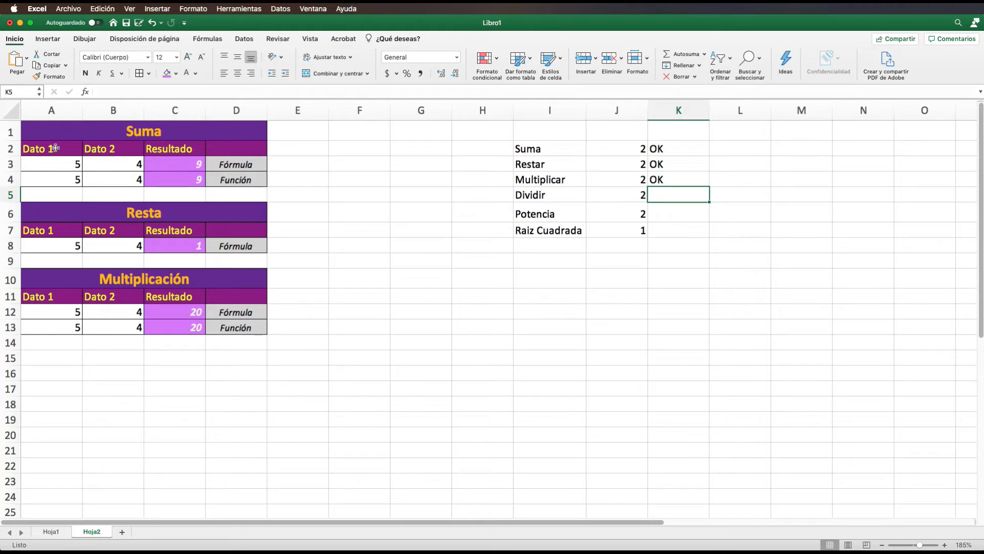
Step: Duplicate the Multiplicación table A10:D13 below itself, starting at cell A15
left_click_drag(41, 279, 190, 328)
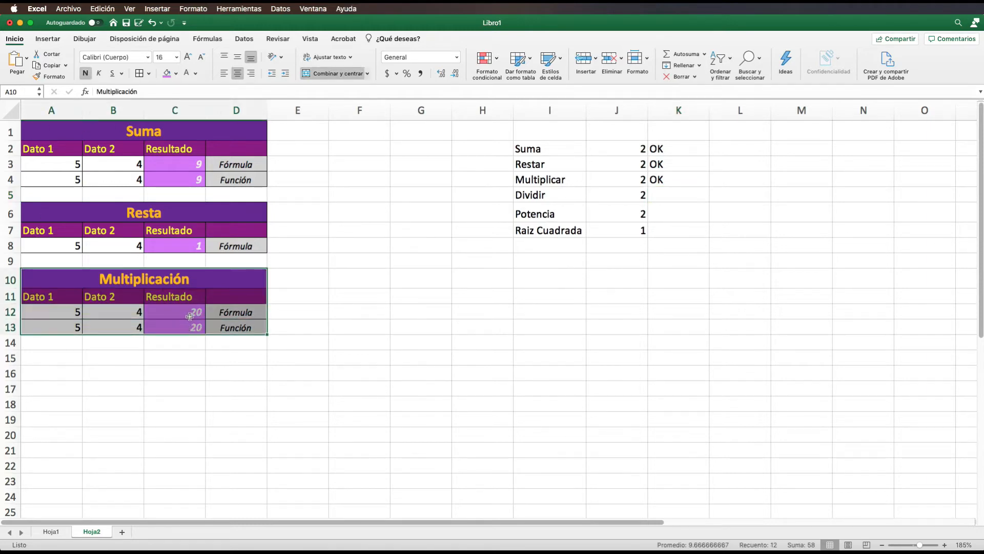
key("super+c")
left_click(53, 363)
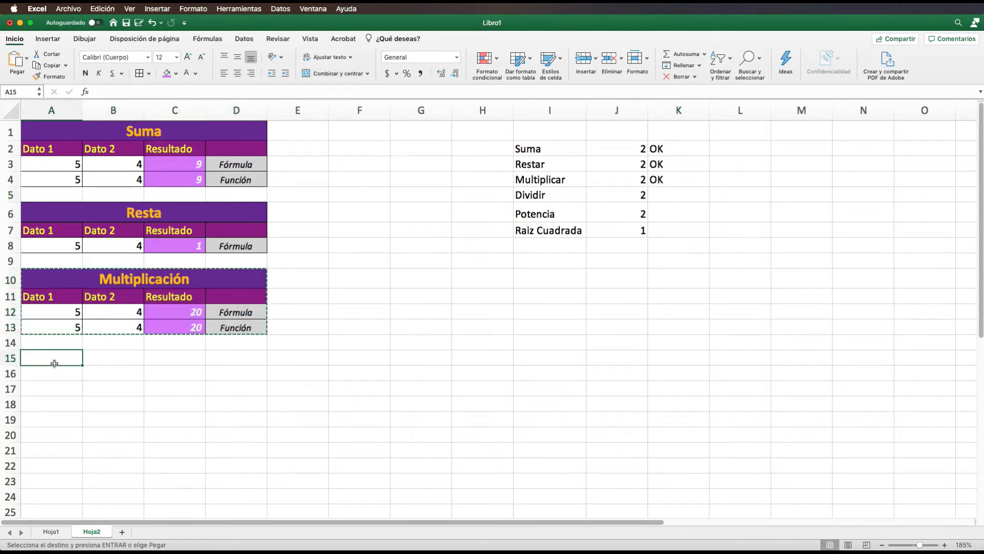
key("super+v")
key("Escape")
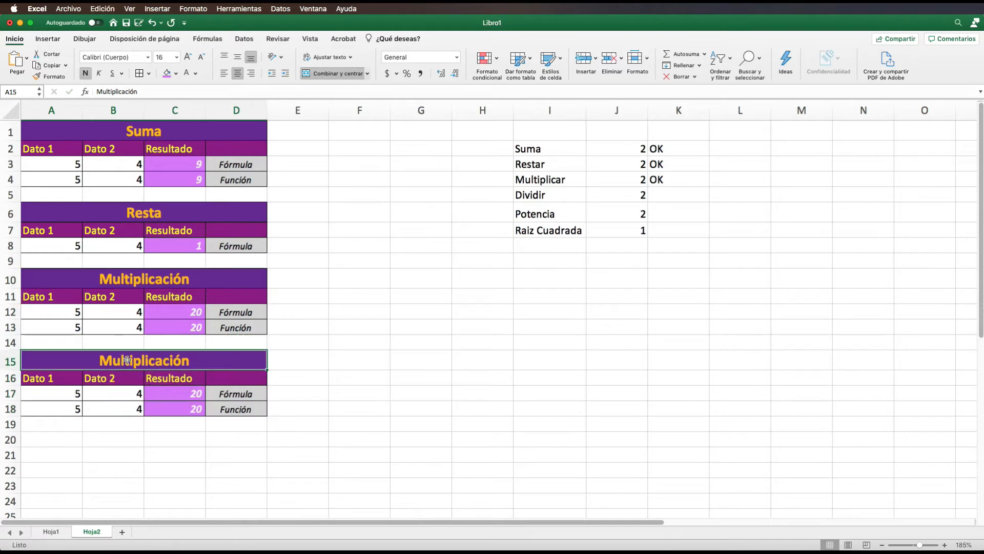
Step: Change the title of the duplicated table in row 15 to División
type("Si")
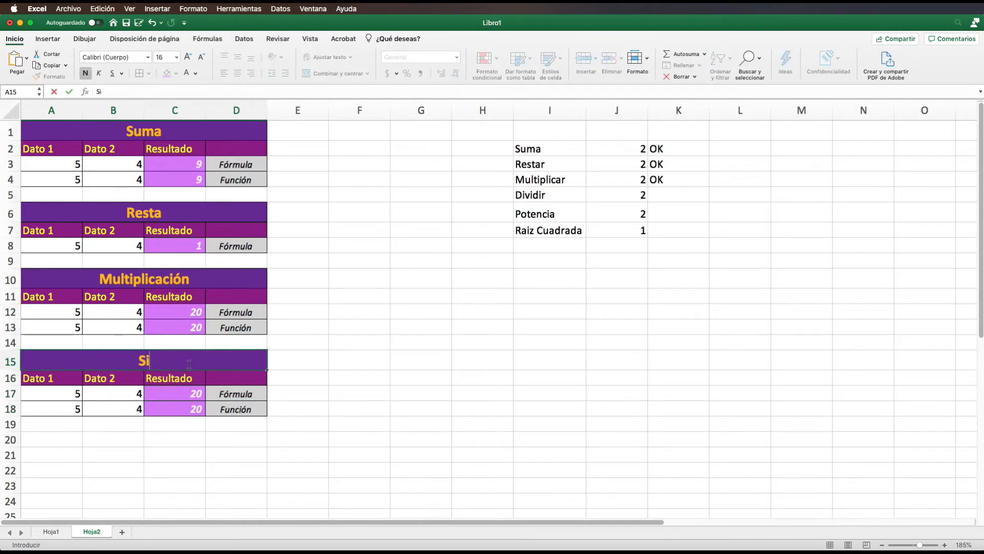
key("BackSpace")
key("BackSpace")
type("División")
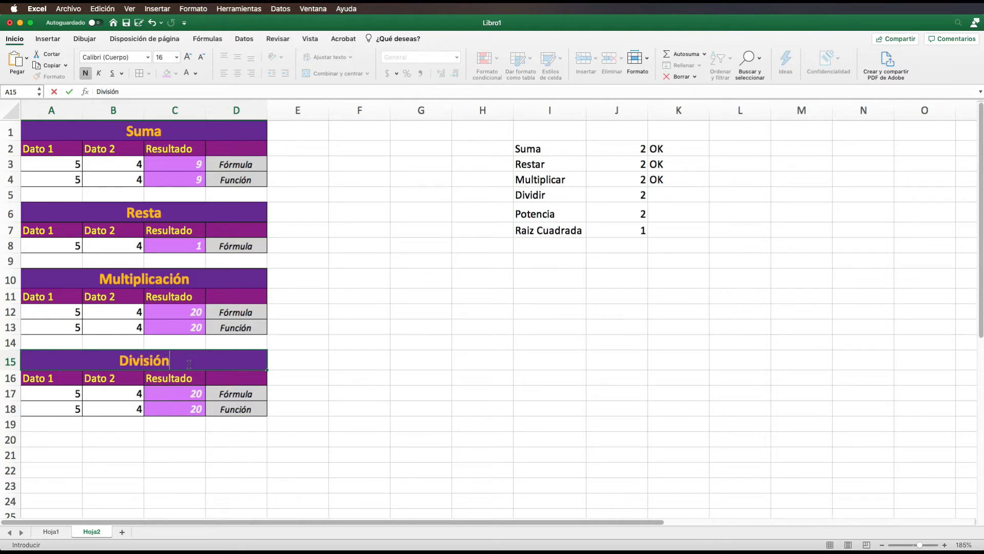
left_click(56, 381)
Step: Rename the División table's headers in A16 and B16 as Dividendo and Divisor
left_click(89, 382)
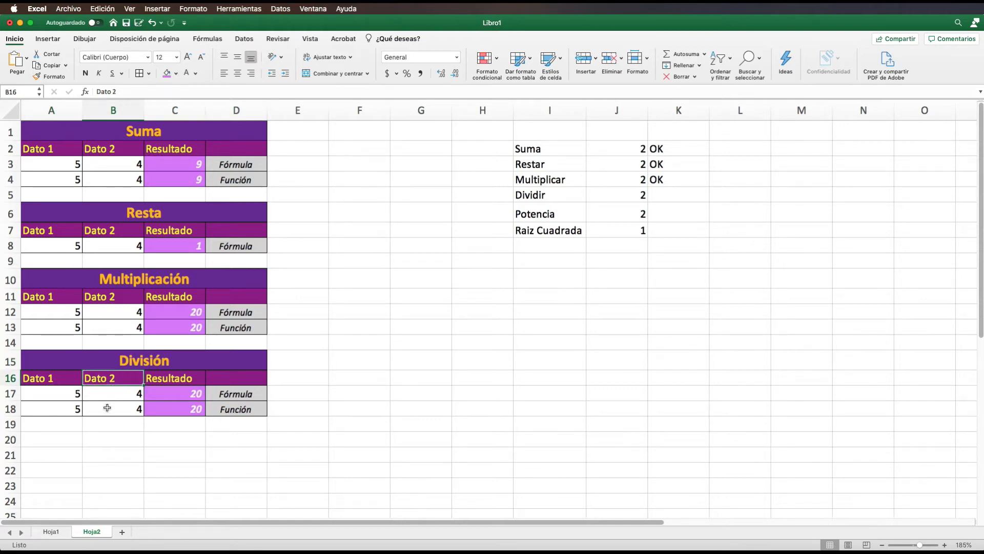
left_click(67, 381)
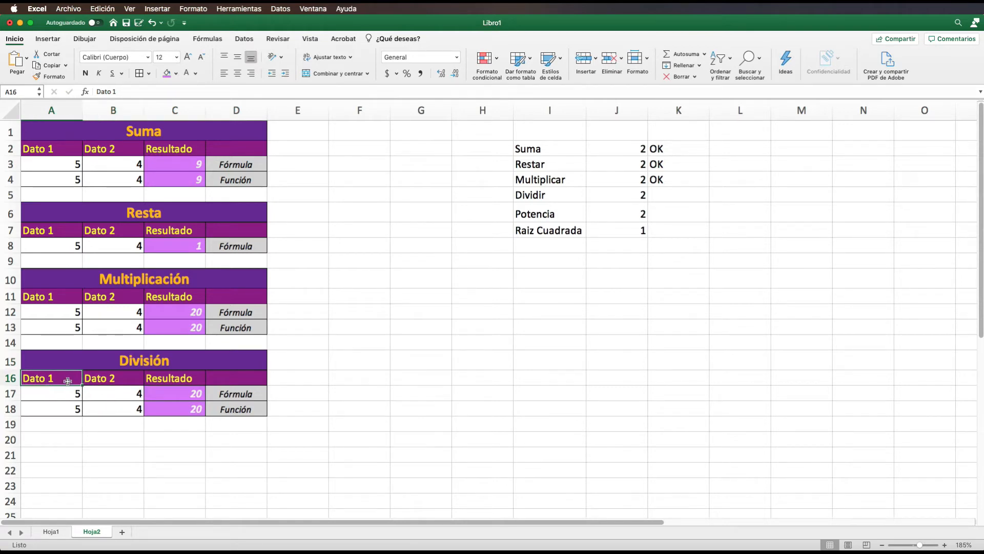
type("Dividendo")
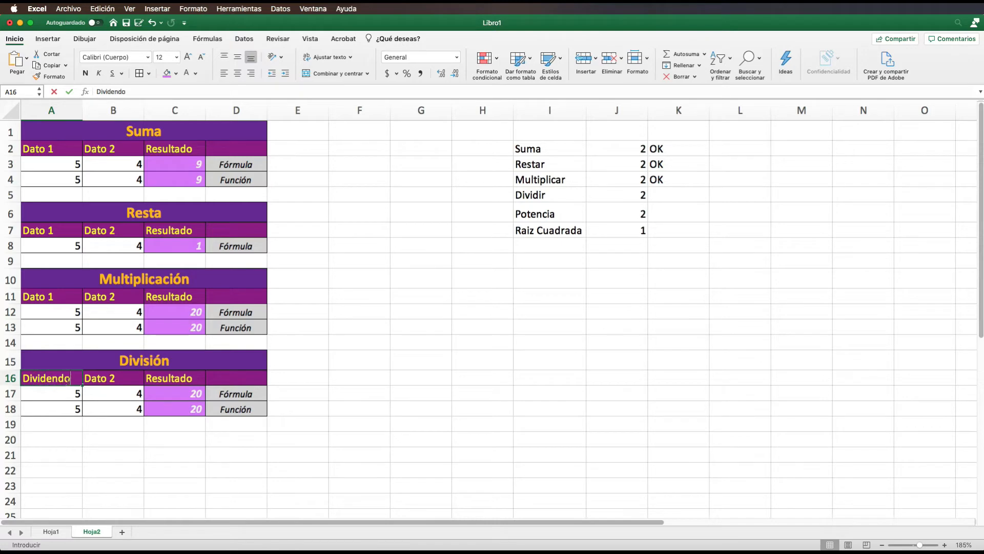
key("Tab")
type("Divisor")
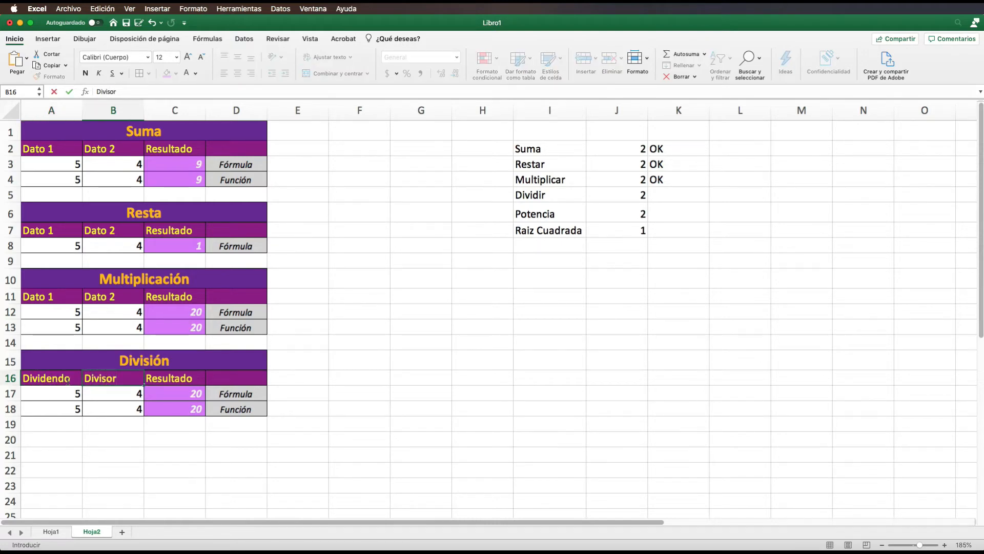
key("Tab")
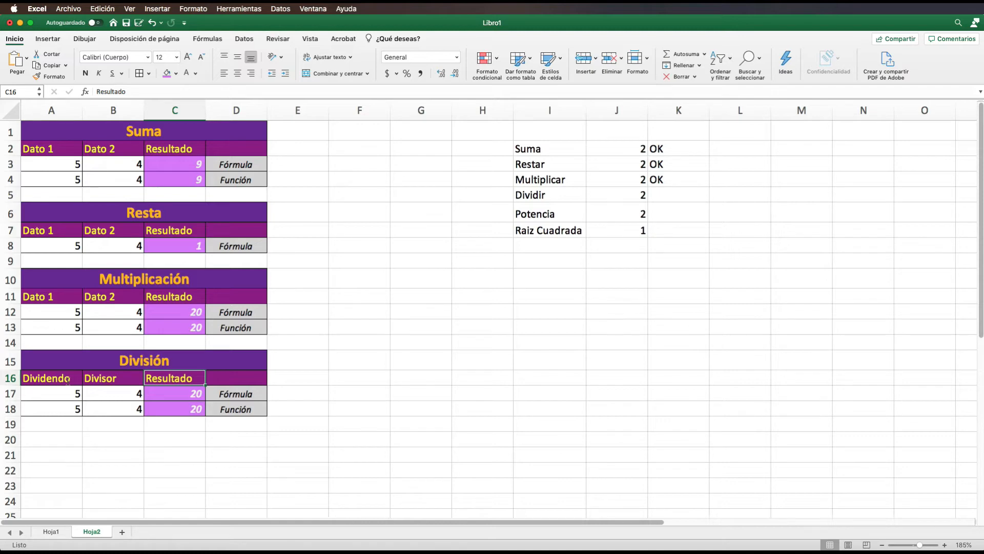
Step: Set the dividend in A17, the Fórmula row of the División table, to 20
left_click(254, 394)
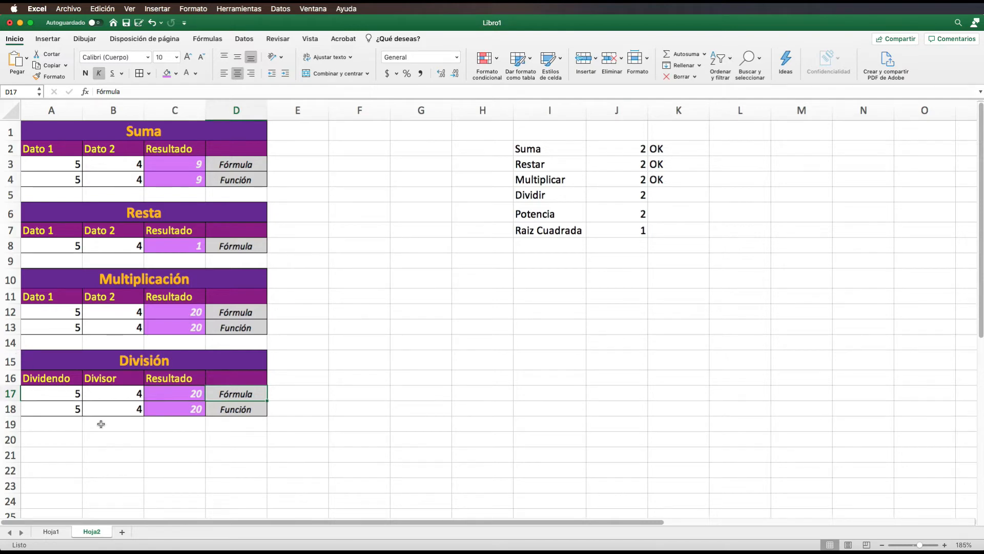
left_click(56, 398)
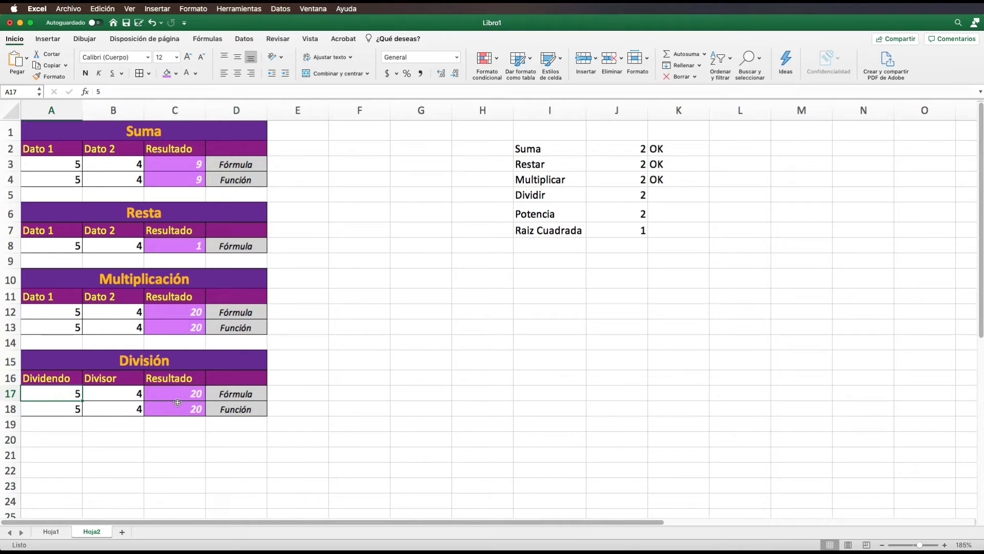
type("20")
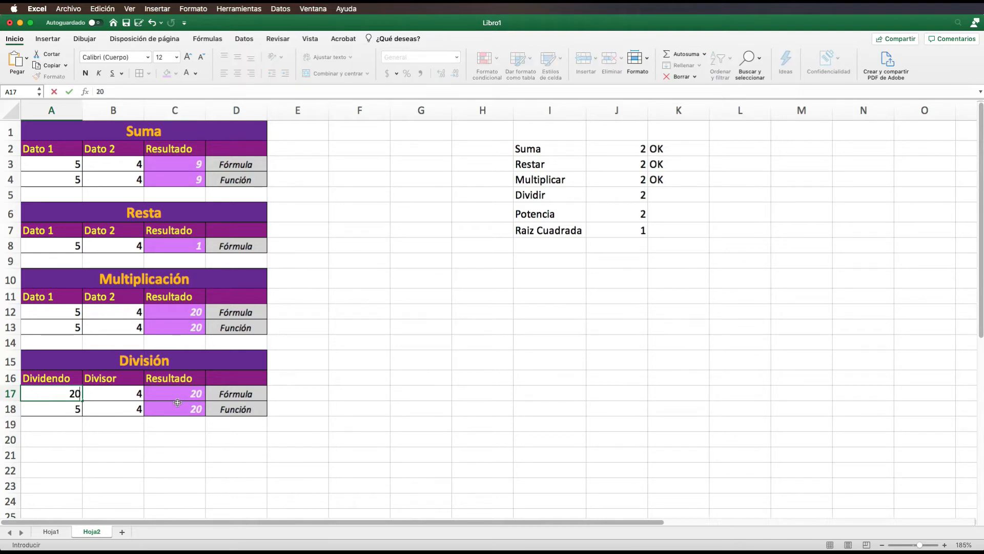
key("Return")
key("Up")
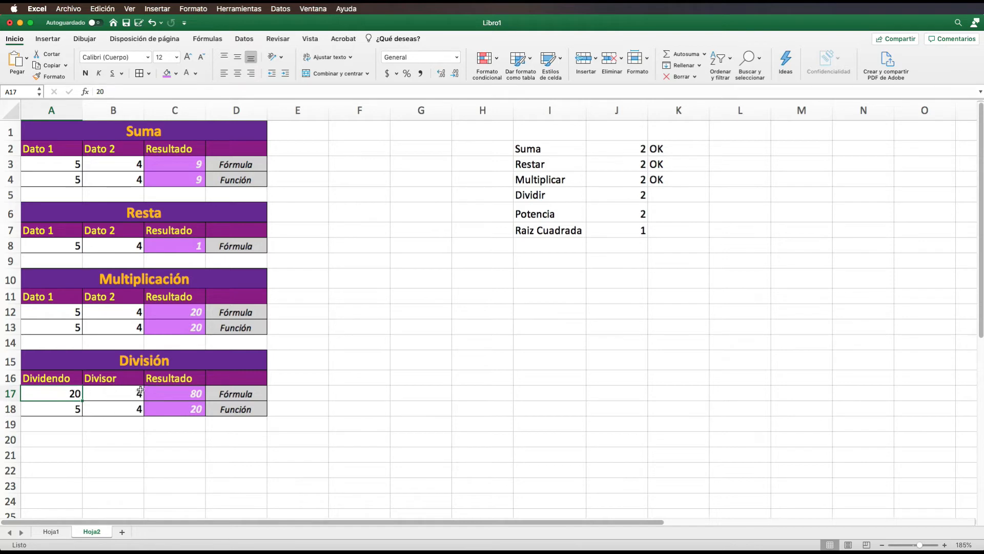
Step: Replace the formula in C17 of the División table with the division =A17/B17
left_click(182, 393)
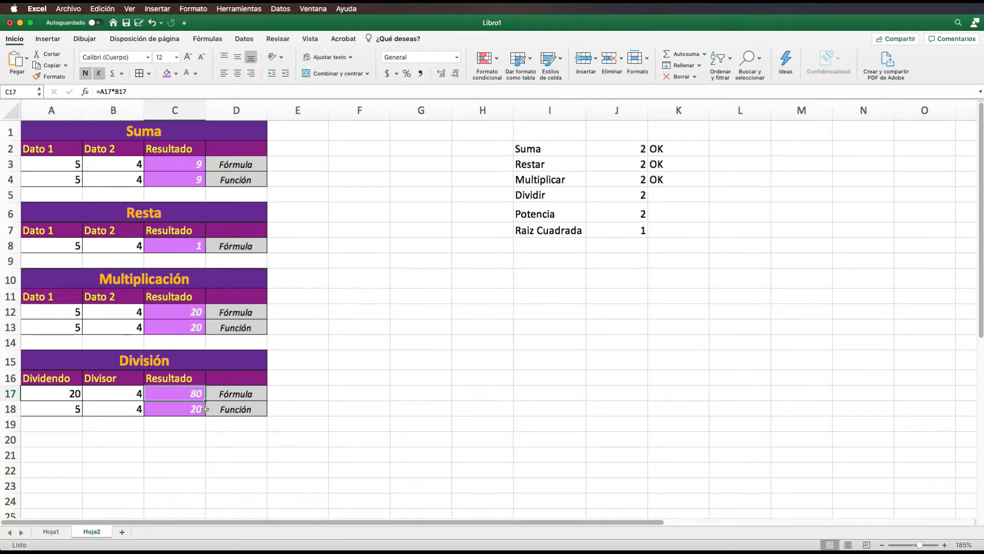
type("=")
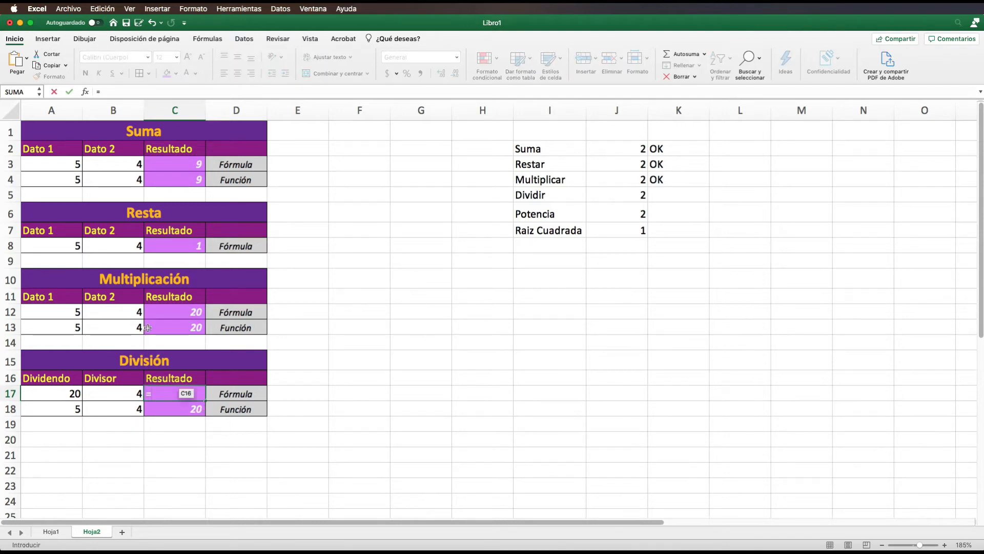
type("A17")
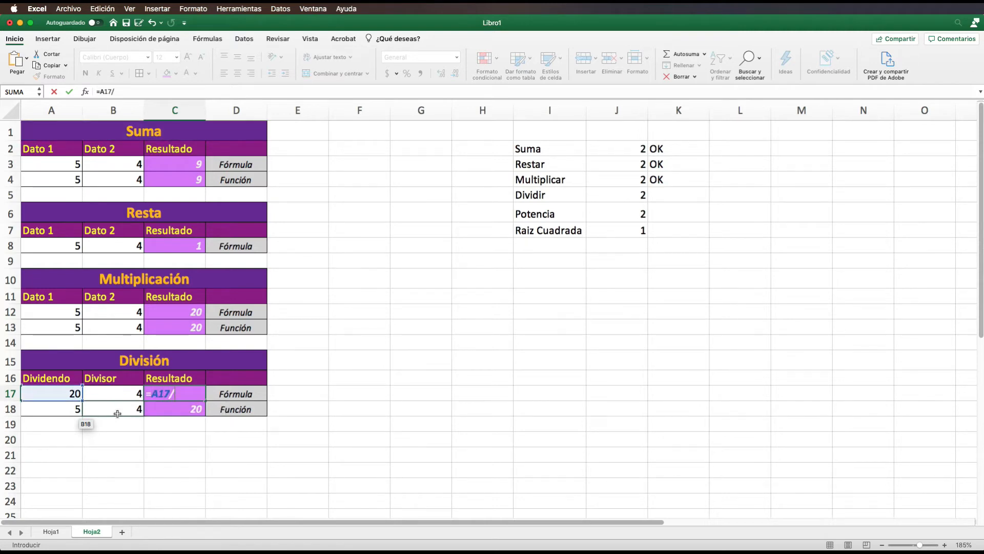
type("/B17")
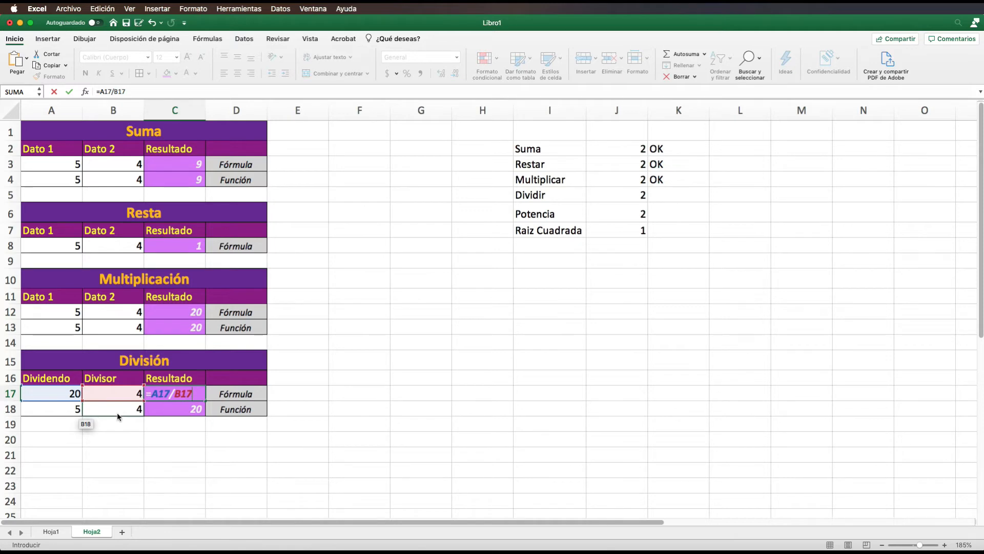
key("Return")
key("Up")
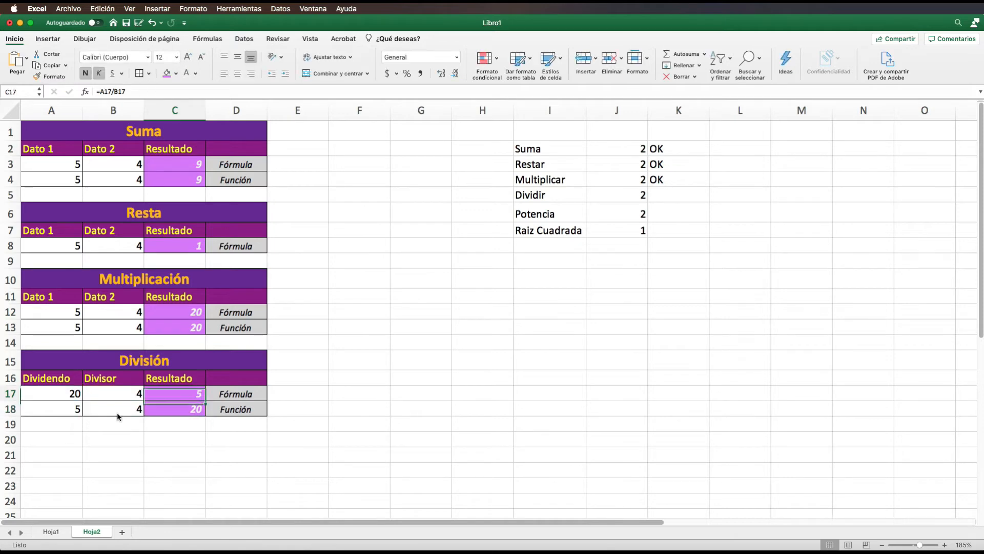
Step: Clear the PRODUCTO function from C18 and duplicate the Función row A18:D18 into row 19
key("Down")
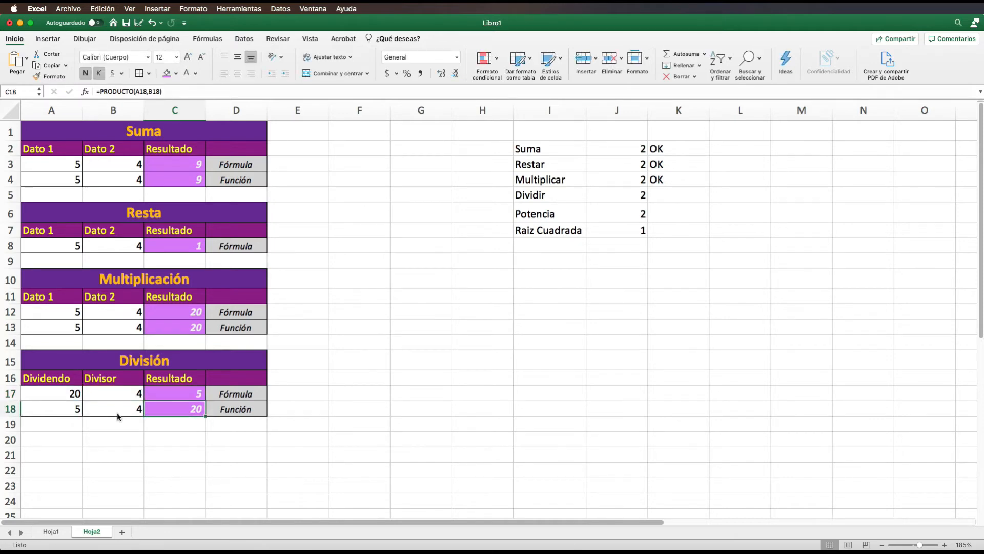
key("super+z")
key("Left")
key("Left")
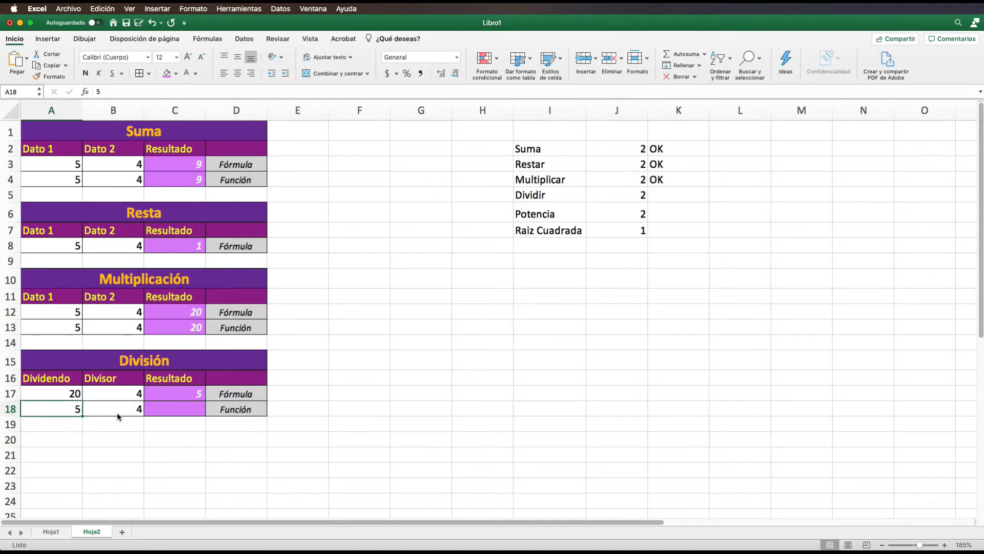
left_click(247, 410, "shift")
key("super+c")
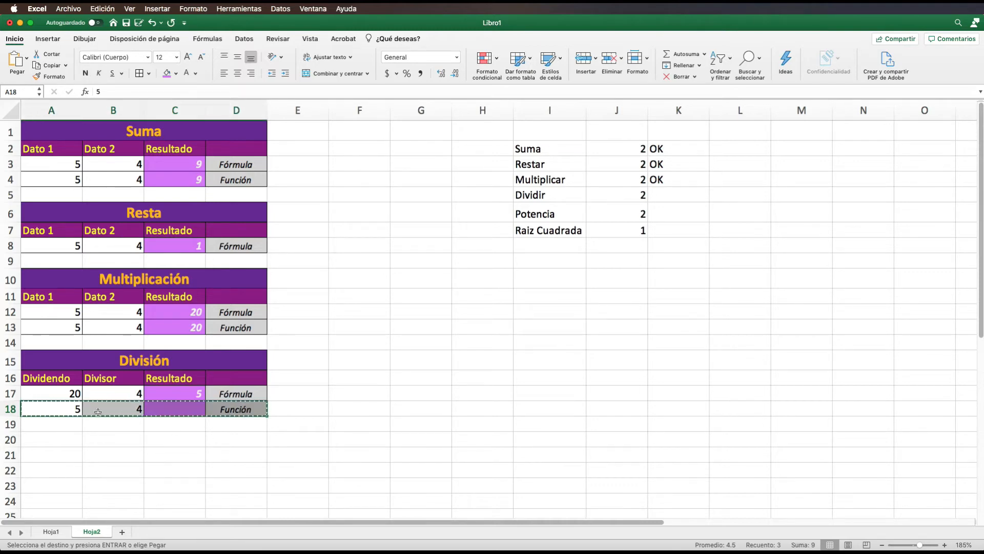
key("Down")
key("super+v")
left_click(181, 445)
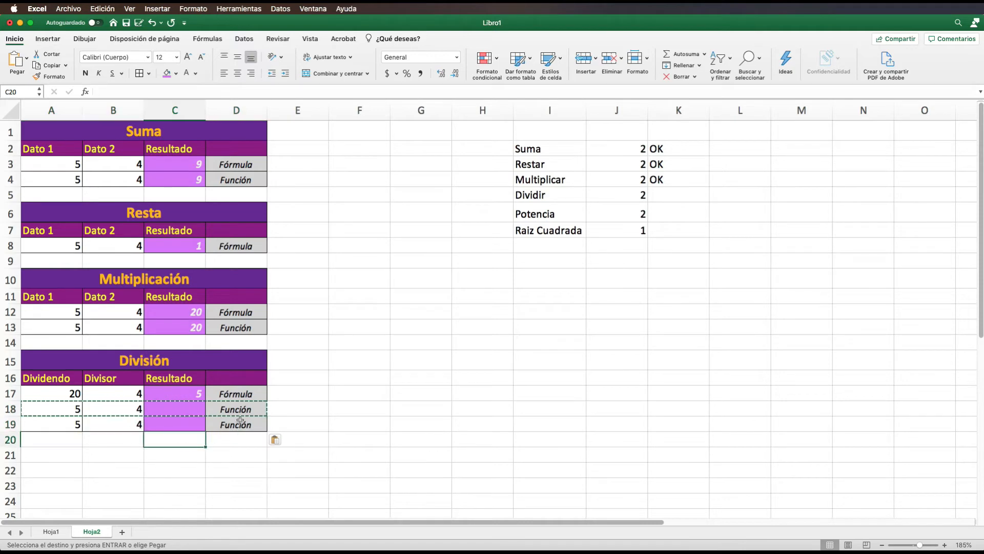
Step: Copy the Función labels of D18:D19 into the adjacent cells E18:E19
left_click(189, 393)
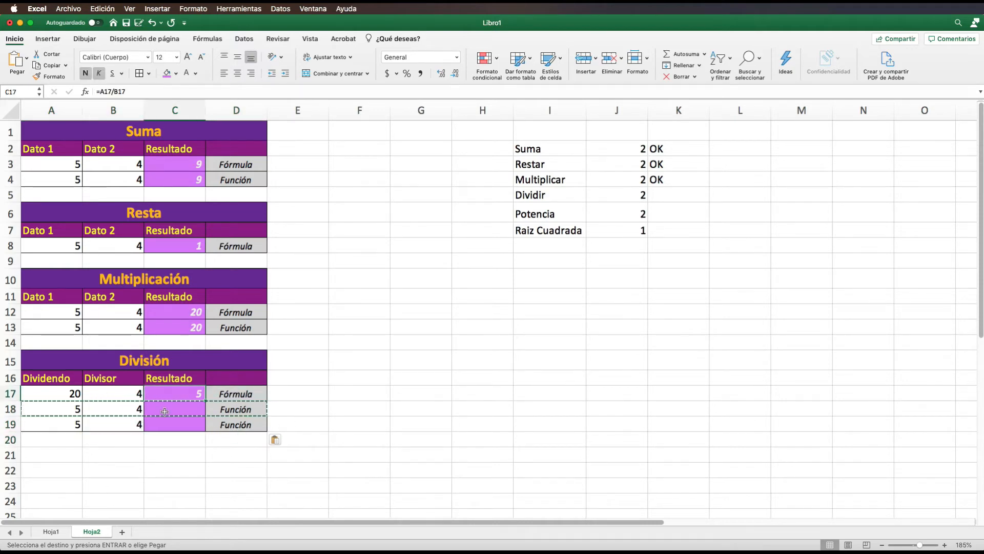
left_click(76, 409)
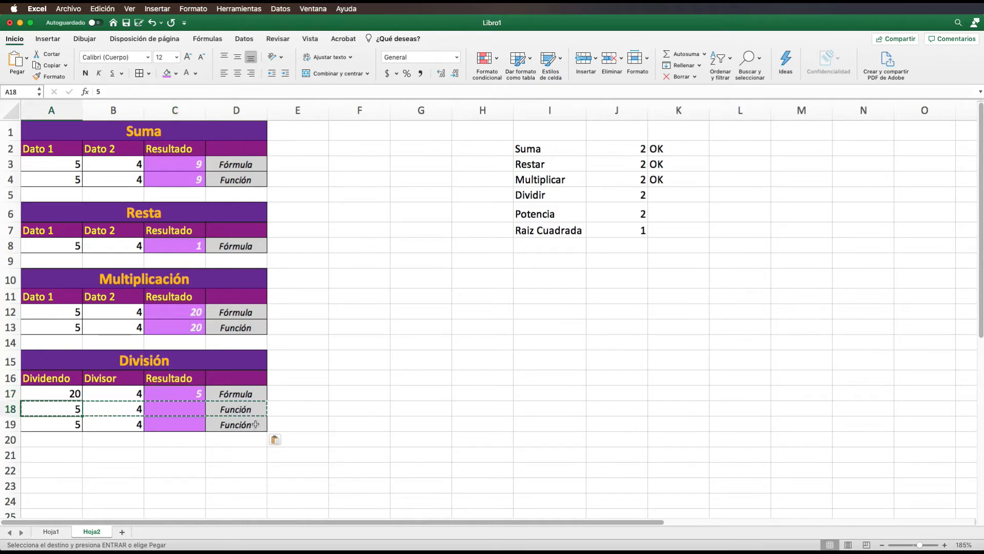
left_click(265, 409)
mouse_move(265, 409)
left_mouse_down()
mouse_move(273, 433)
mouse_move(360, 426)
mouse_move(328, 426)
left_mouse_up()
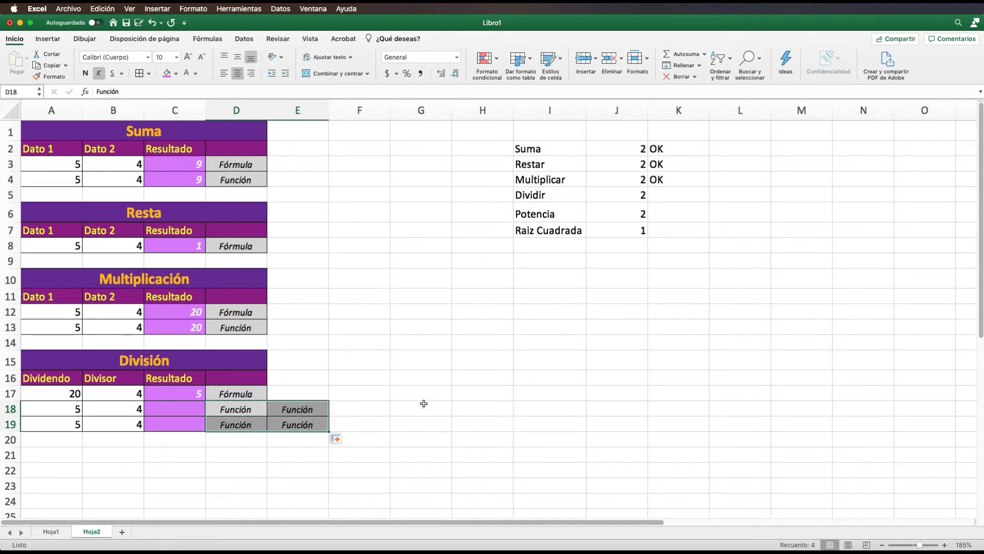
Step: Relabel D18 as Cociente and D19 as Residuo in the División table
left_click(259, 408)
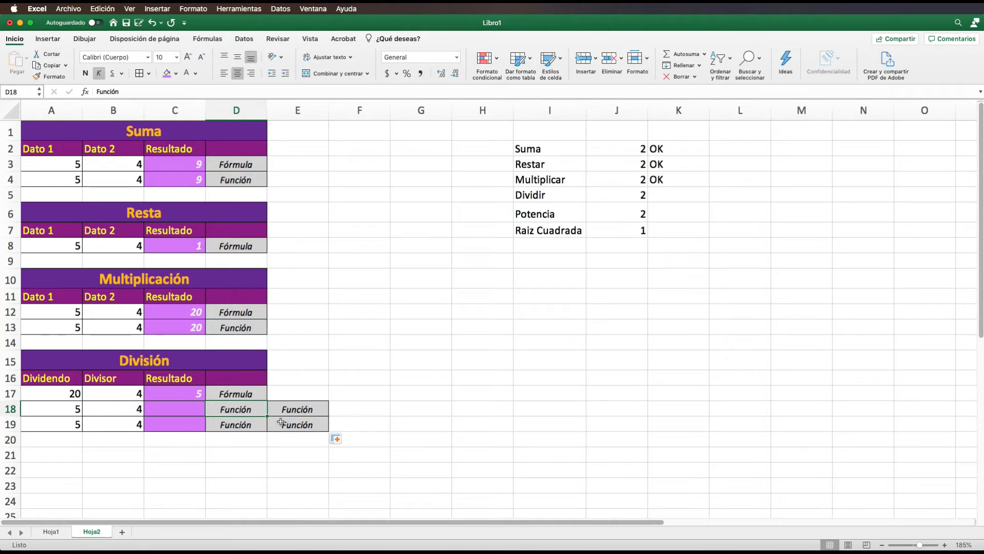
type("Cociente")
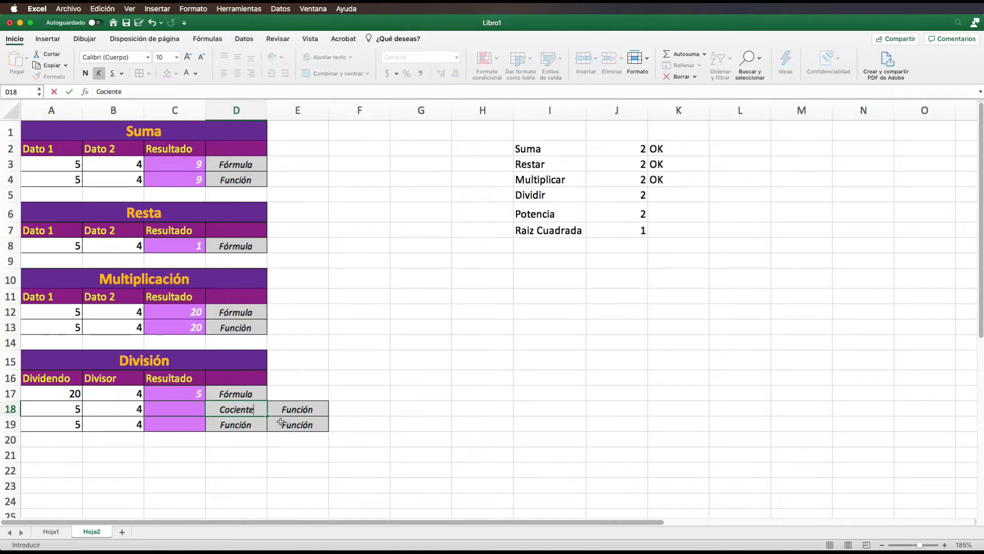
key("Return")
type("Residu")
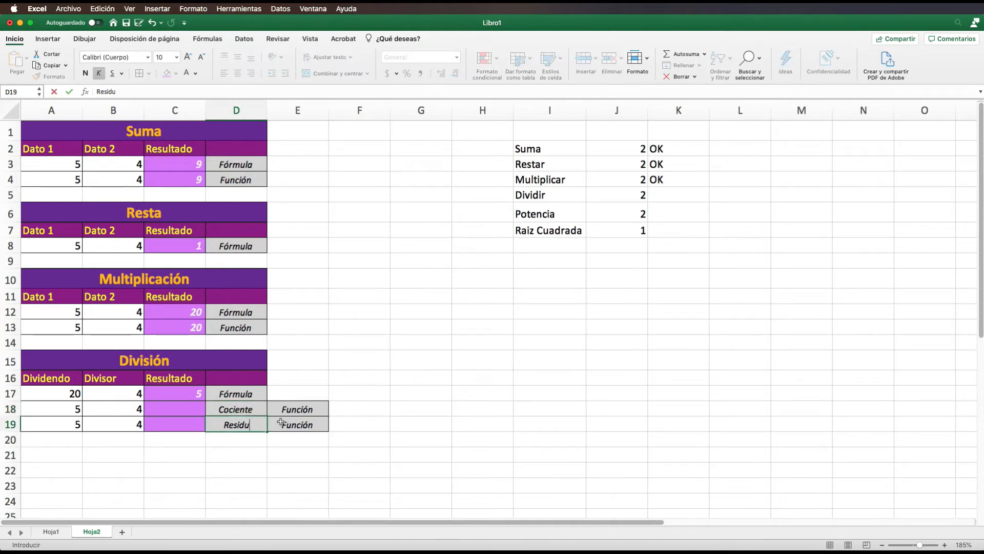
type("o")
left_click(300, 439)
left_click(188, 410)
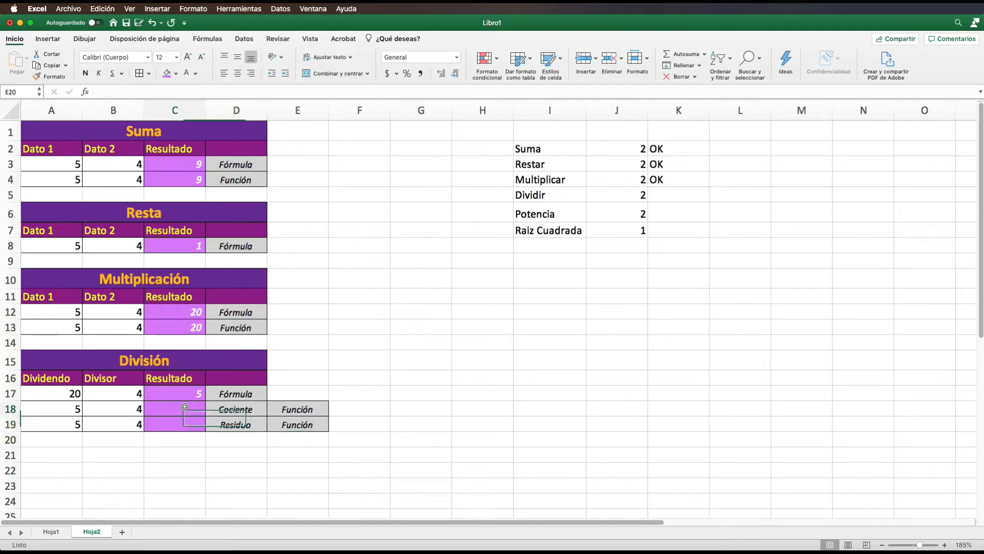
Step: Set the dividends in A18 and A19, the Cociente and Residuo rows, to 20
left_click(68, 408)
type("20")
key("Return")
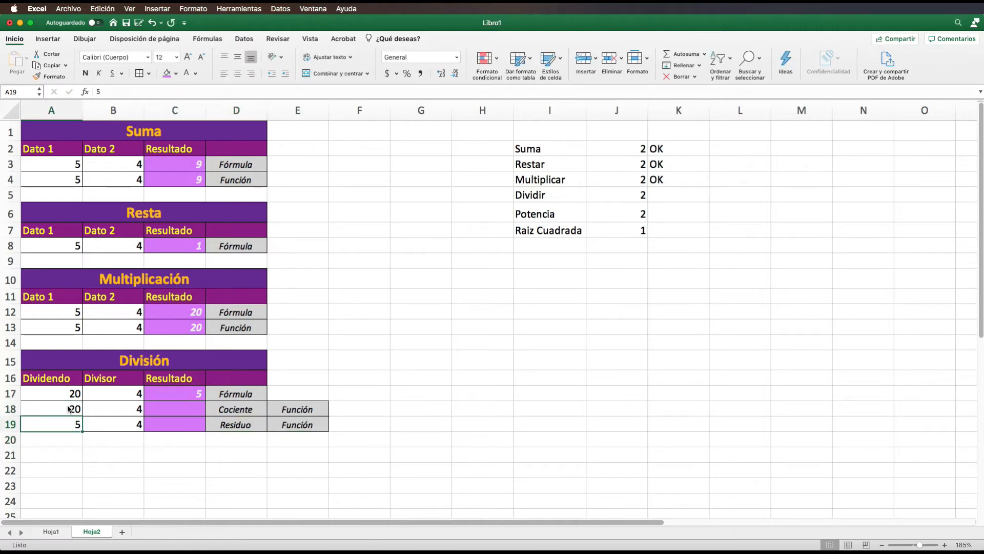
type("20")
left_click(70, 409)
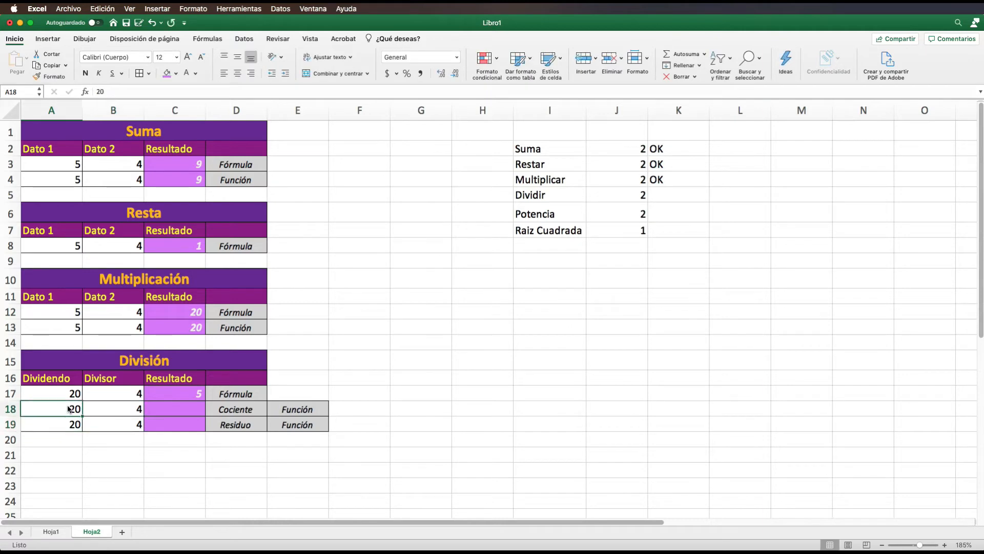
Step: Calculate the Cociente result in C18 with the function =COCIENTE(A18,B18)
key("Right")
key("Right")
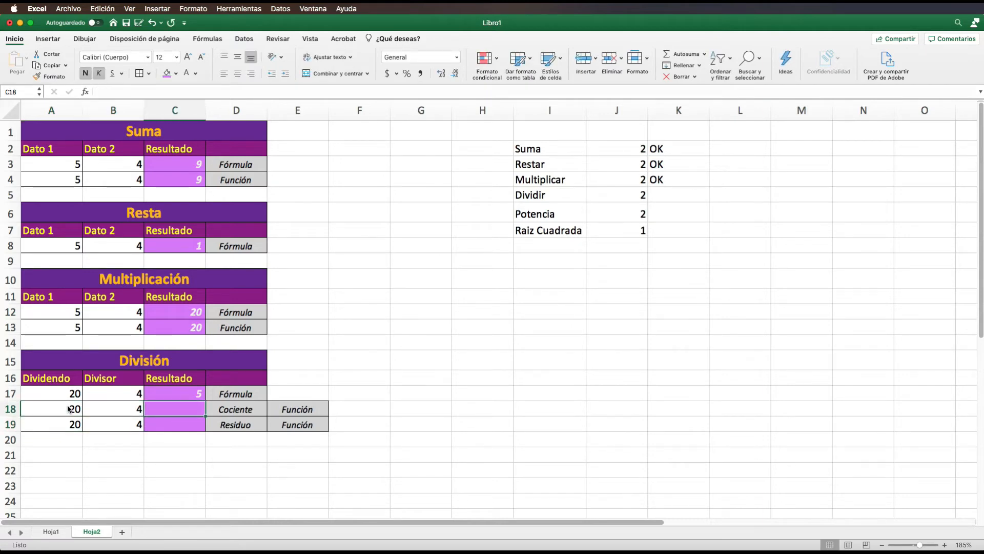
key("Down")
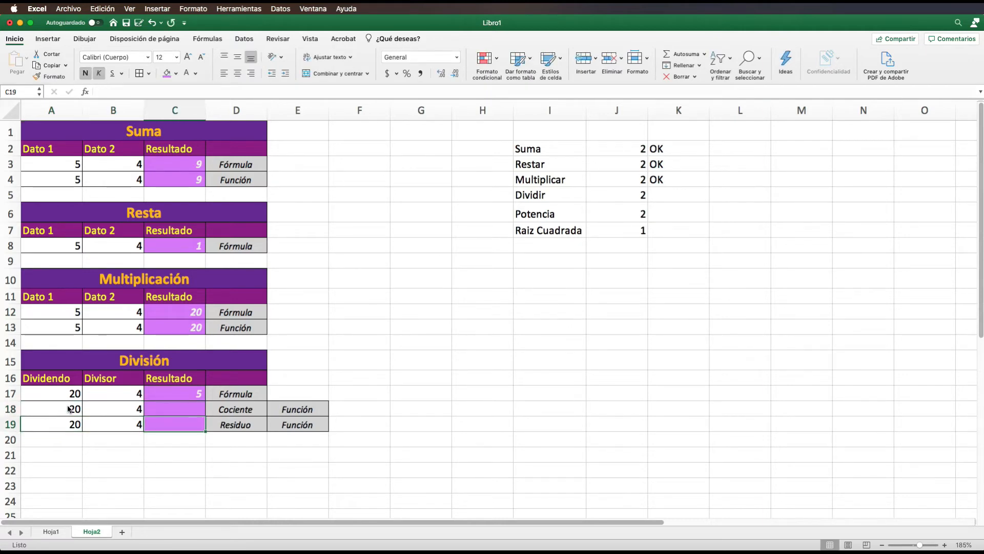
key("Up")
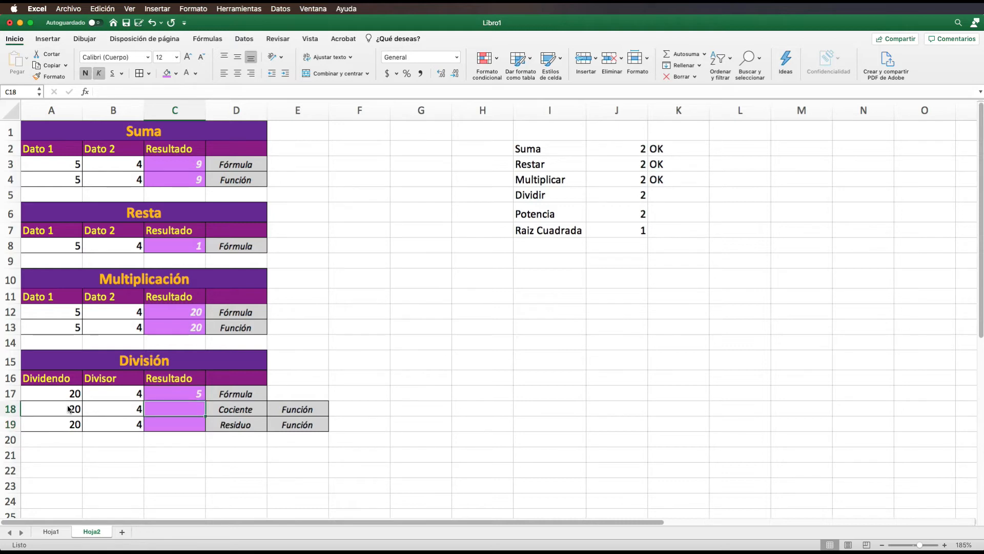
type("=")
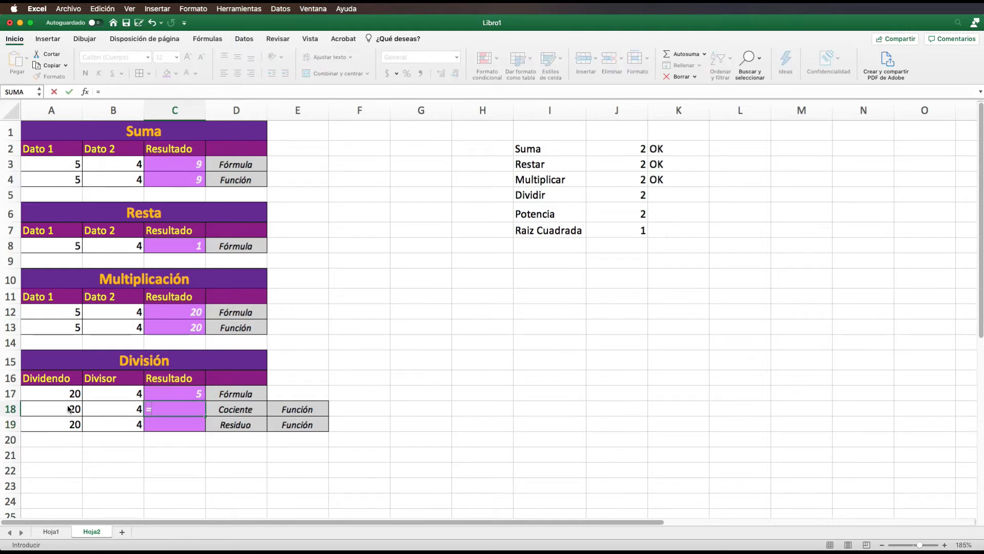
type("COC")
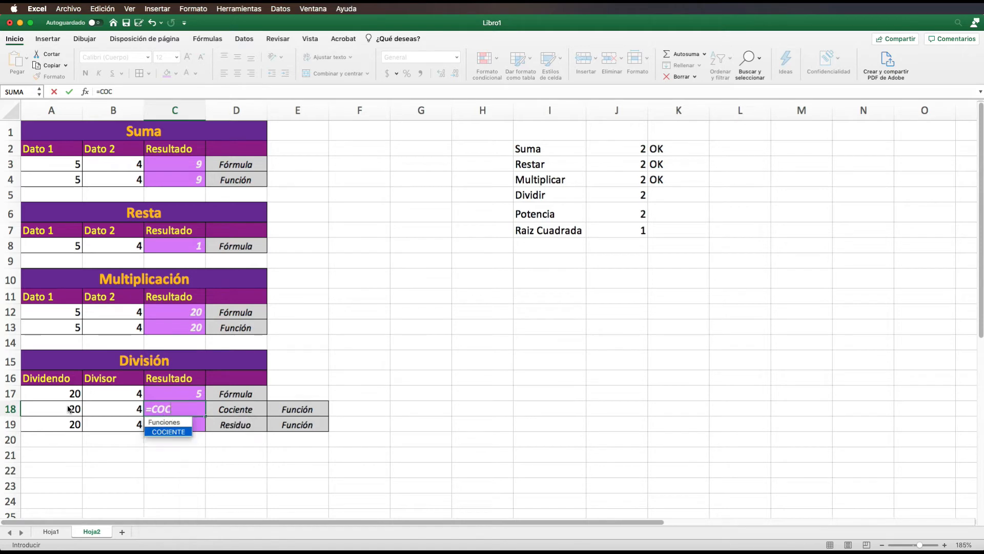
type("IENTE(")
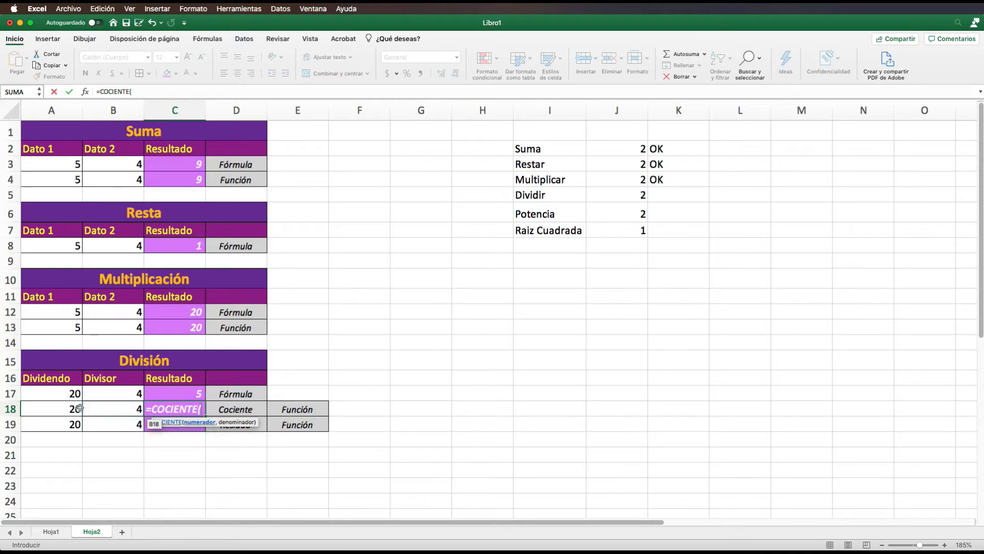
left_click(60, 409)
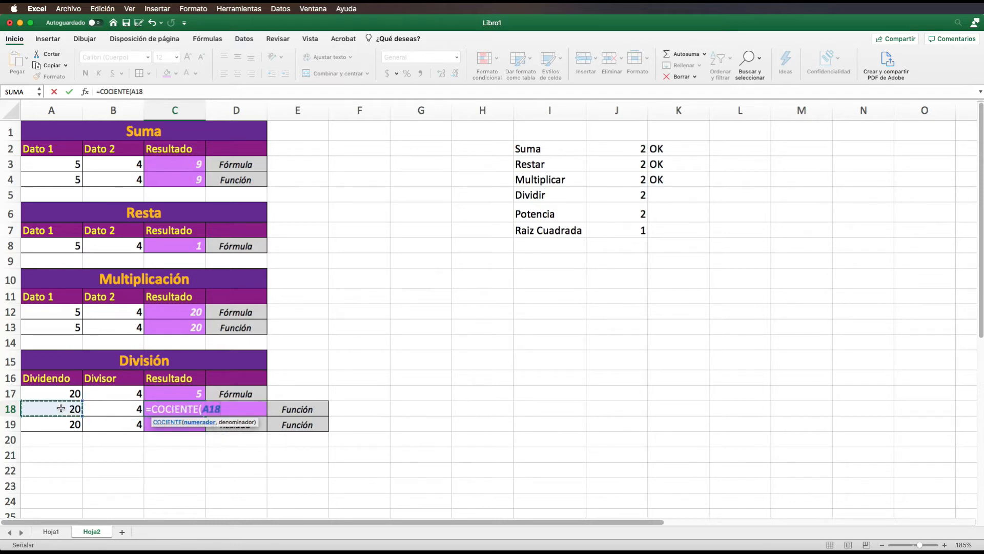
type(",")
left_click(102, 409)
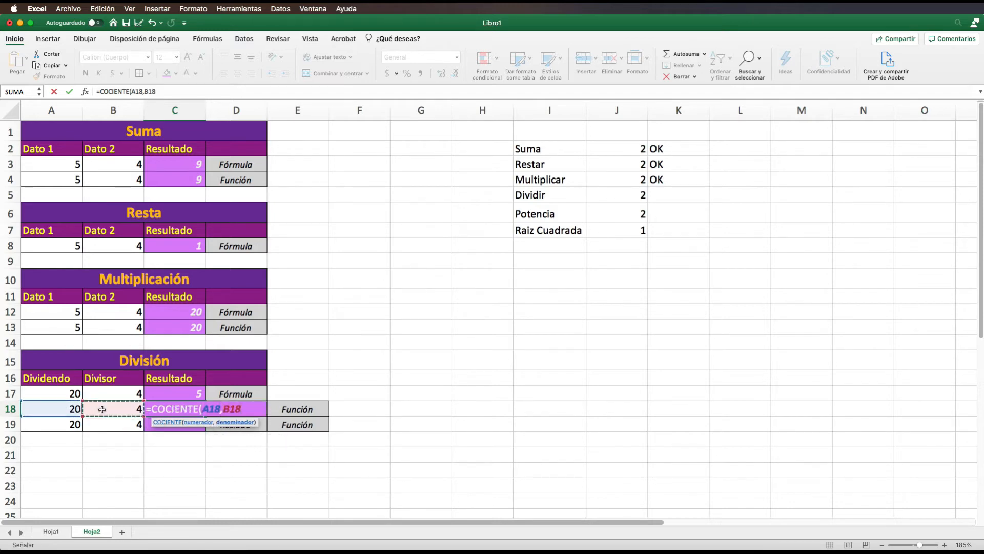
type(")")
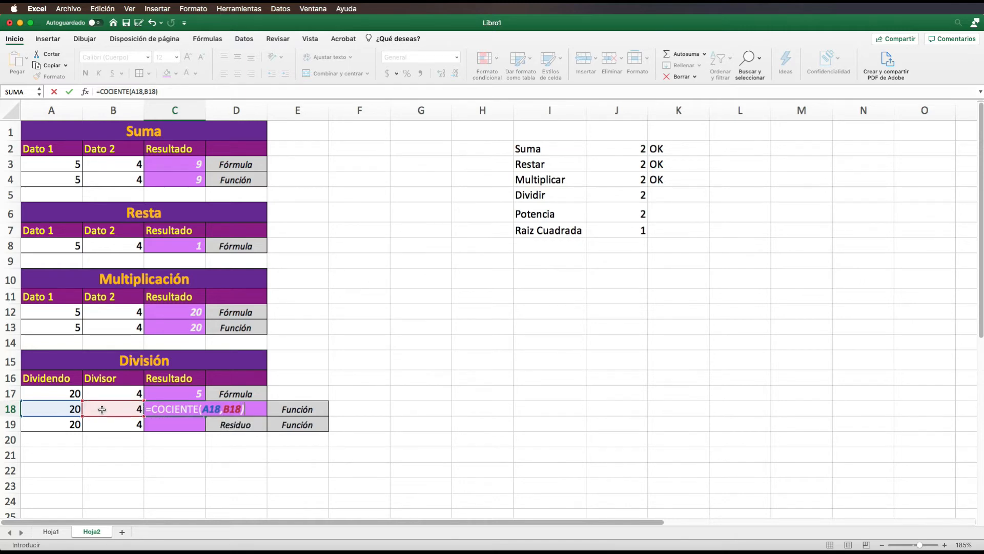
key("Return")
key("Up")
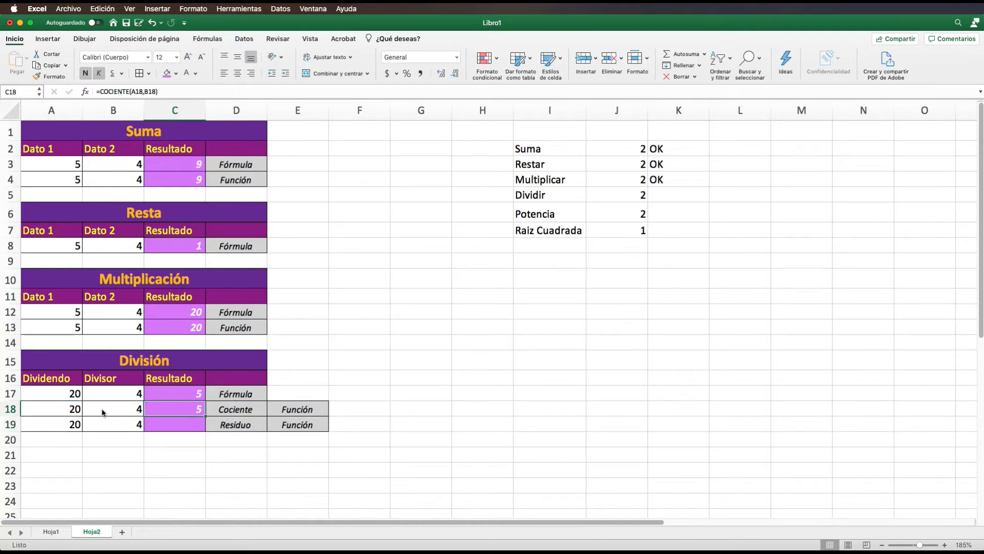
Step: Calculate the Residuo result in C19 with the function =RESIDUO(A19,B19)
key("Down")
type("=")
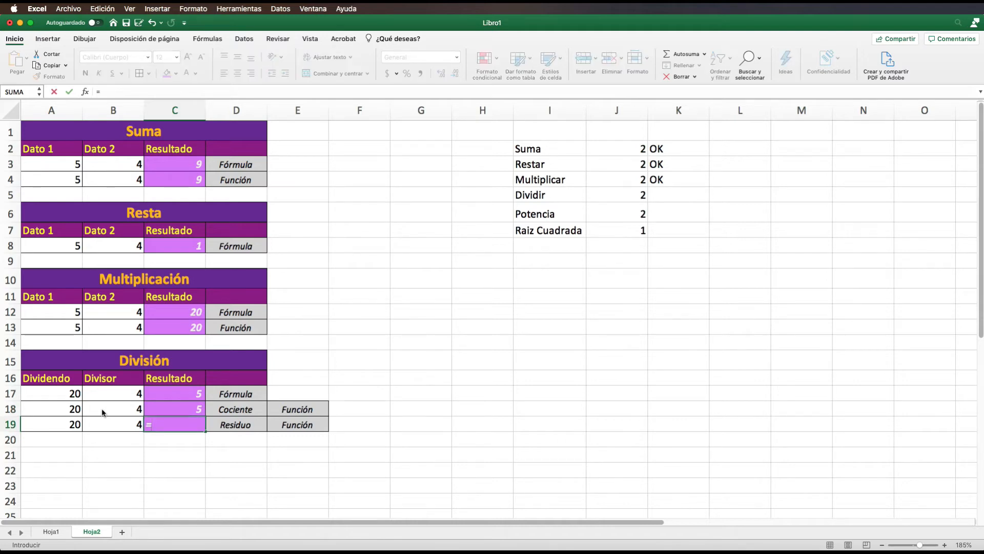
type("RESIDUO")
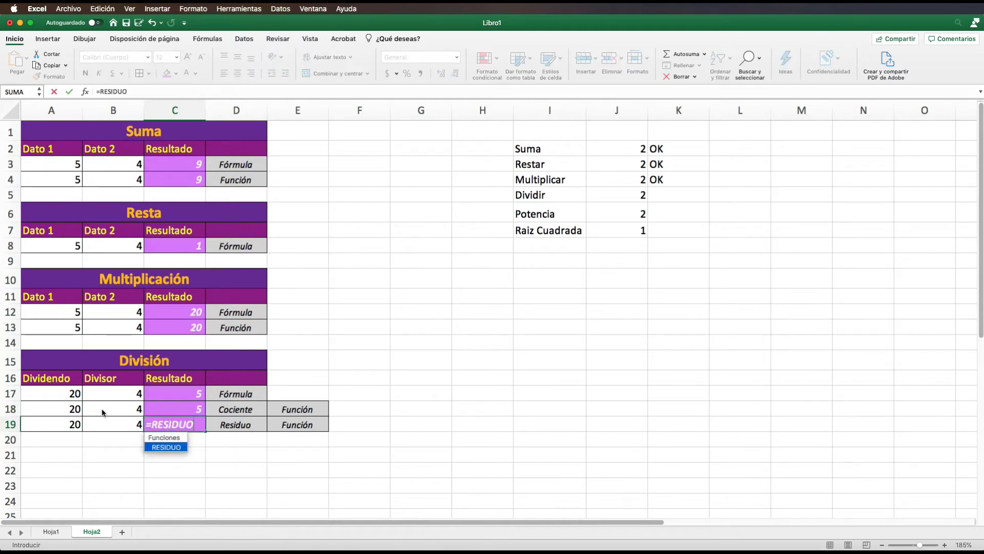
type("(")
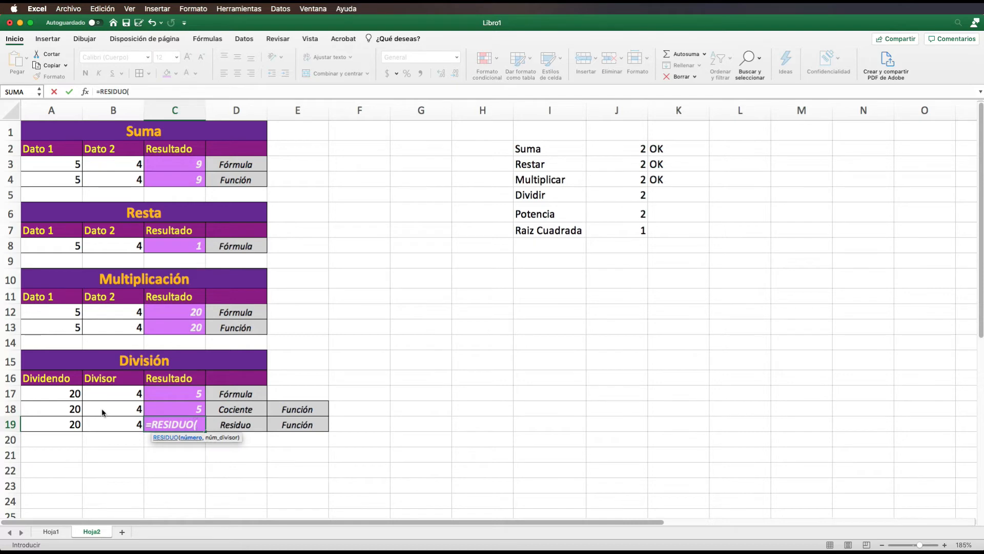
left_click(62, 426)
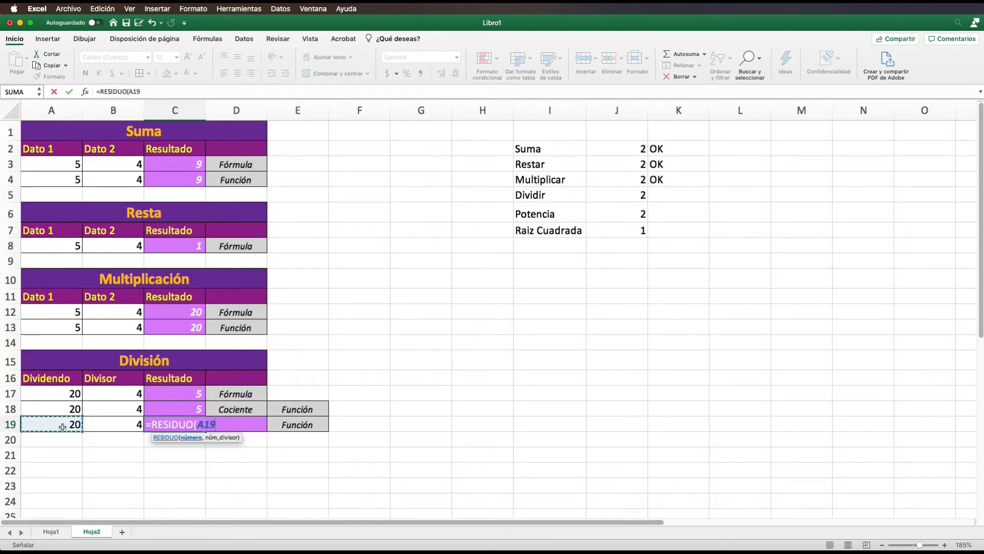
type(",")
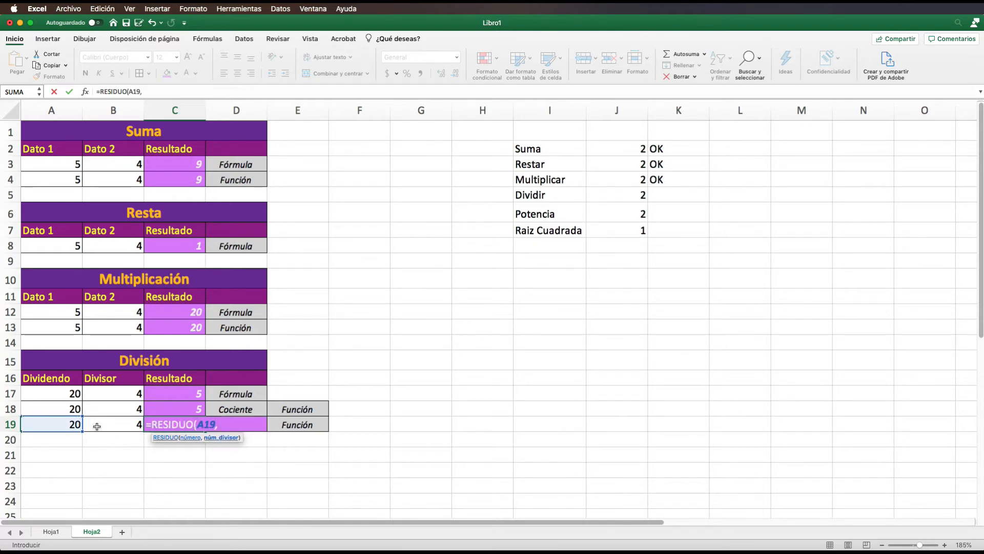
left_click(97, 427)
type(")")
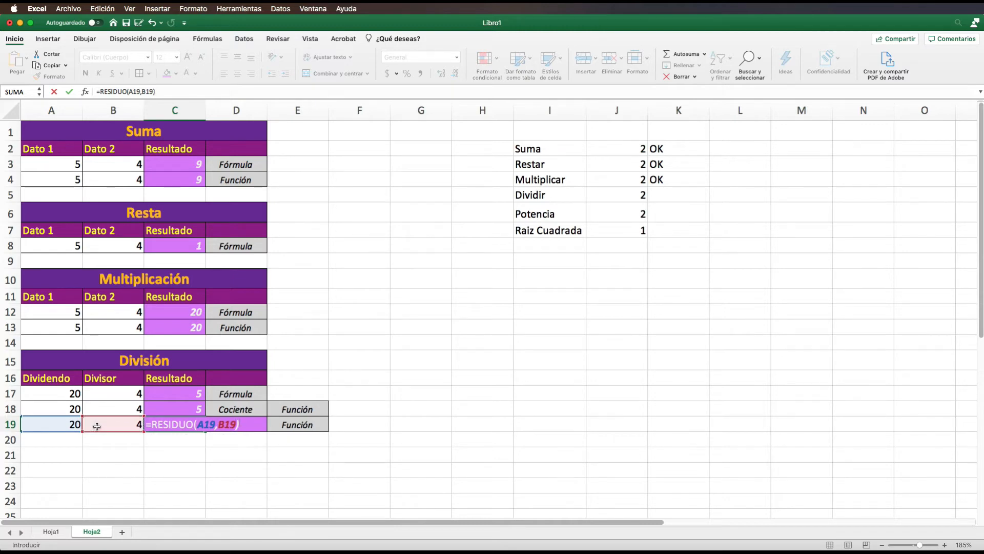
key("Return")
key("Up")
key("Up")
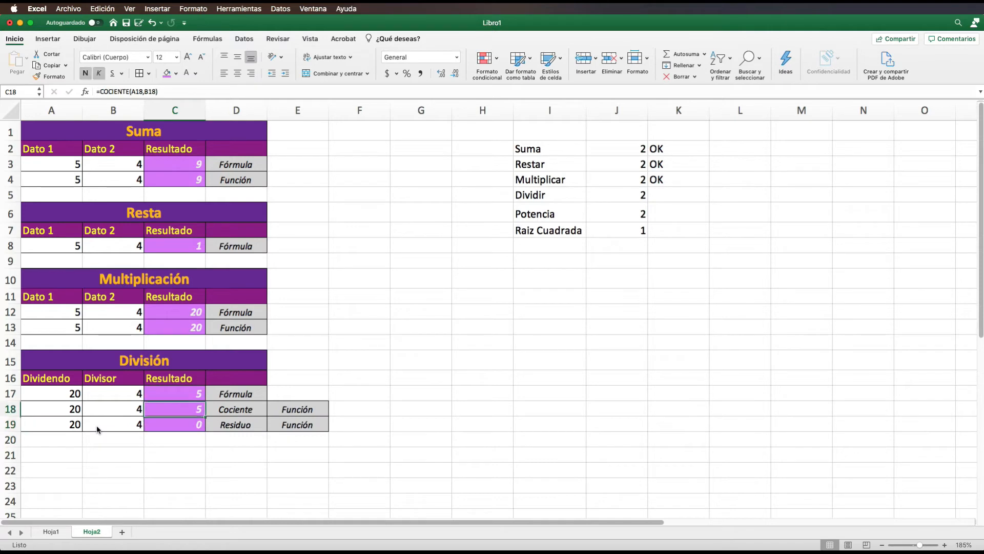
Step: Set the dividend of the Fórmula row, A17, to 10 and check its result in C17
key("Down")
key("Up")
key("Up")
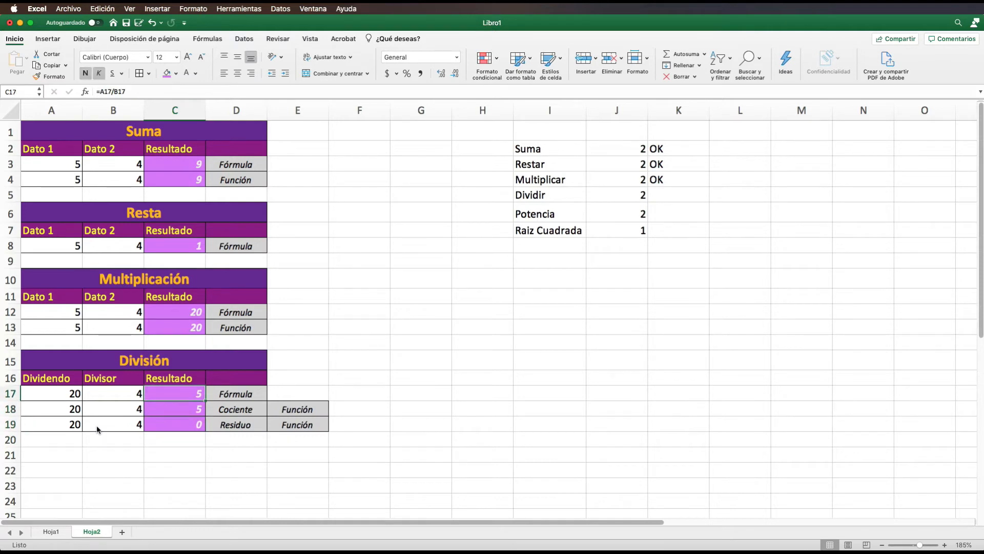
key("Left")
key("Left")
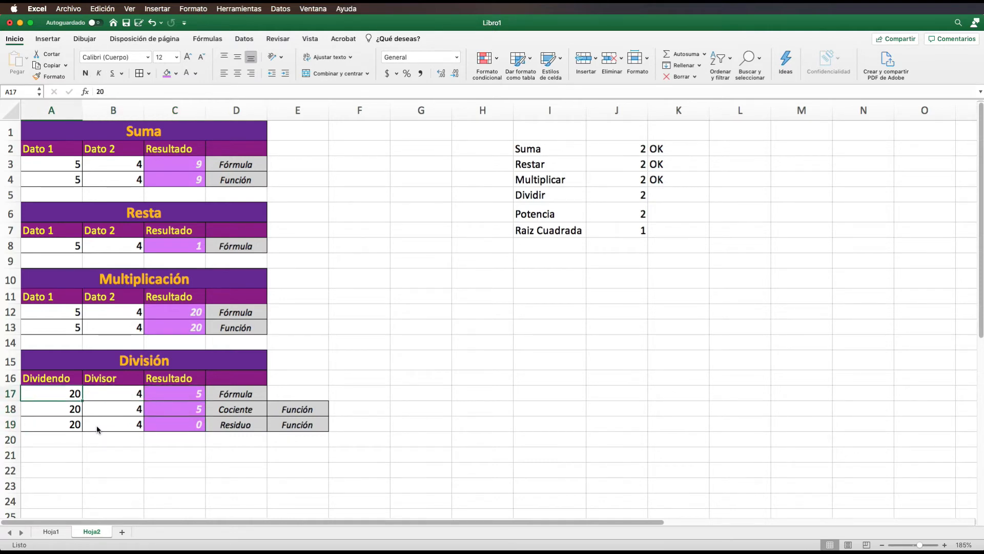
type("10")
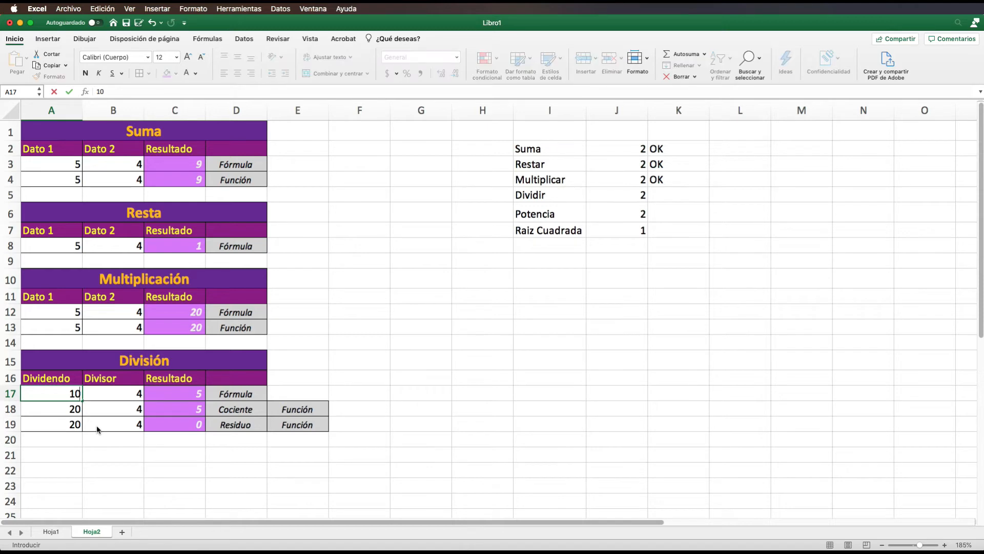
key("Return")
key("Up")
key("Right")
key("Right")
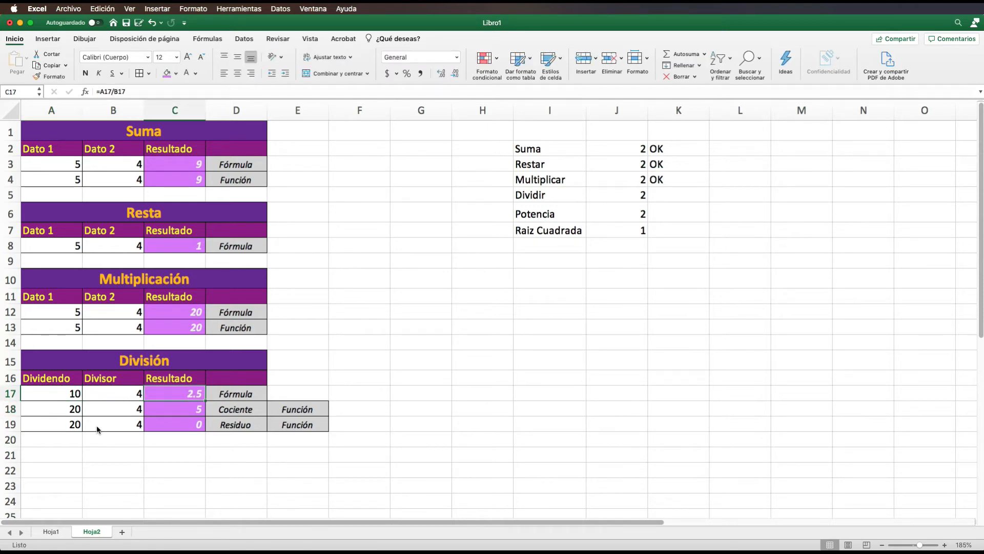
Step: Set the dividend of the Cociente row, A18, to 10 and check its result
key("Left")
key("Left")
key("Down")
type("10")
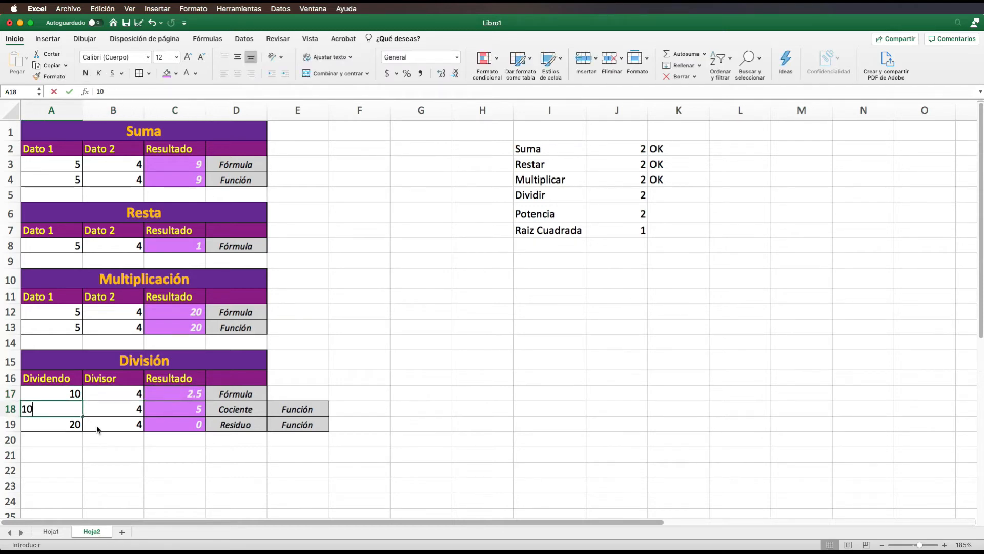
key("Return")
key("Up")
key("Right")
key("Right")
key("Right")
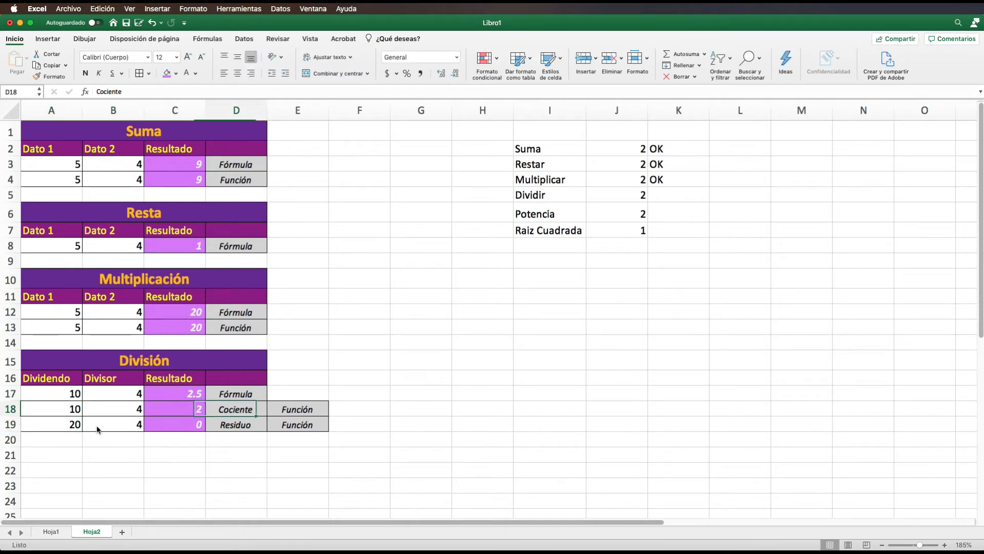
Step: Set the dividend of the Residuo row, A19, to 10 and check its result in C19
key("Left")
key("Down")
key("Left")
key("Left")
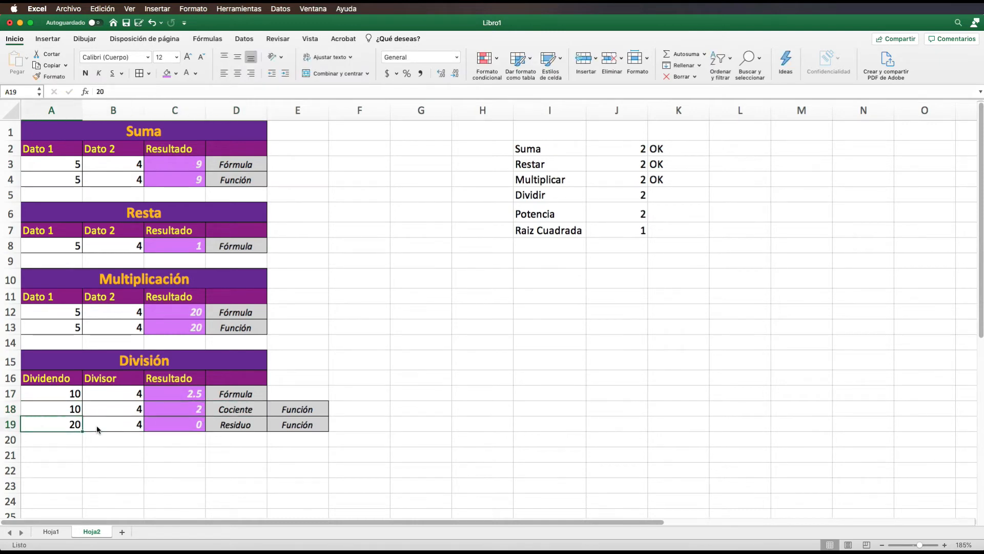
type("10")
key("Right")
key("Right")
key("Right")
key("Left")
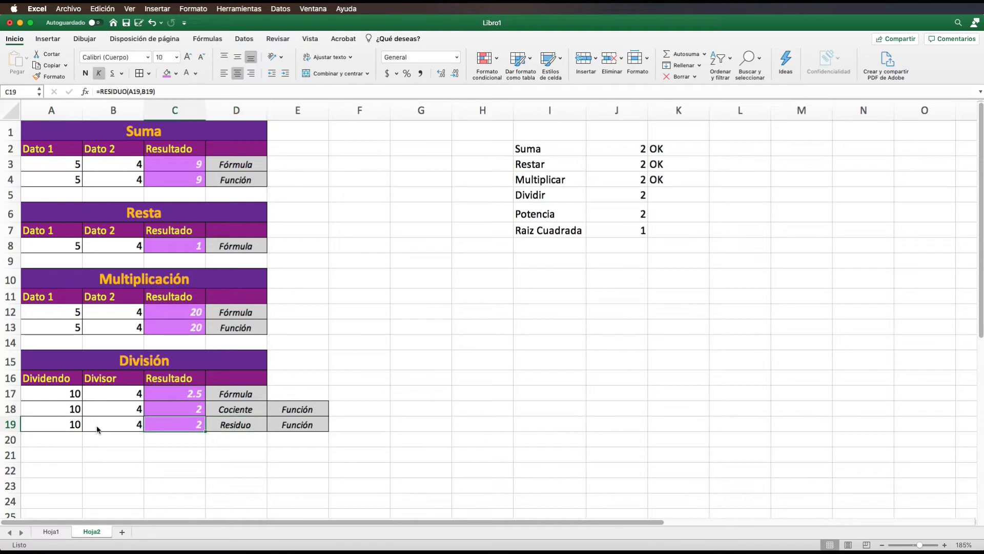
Step: Set all three divisors of the División table, B17:B19, to 3
key("Left")
key("Left")
key("Up")
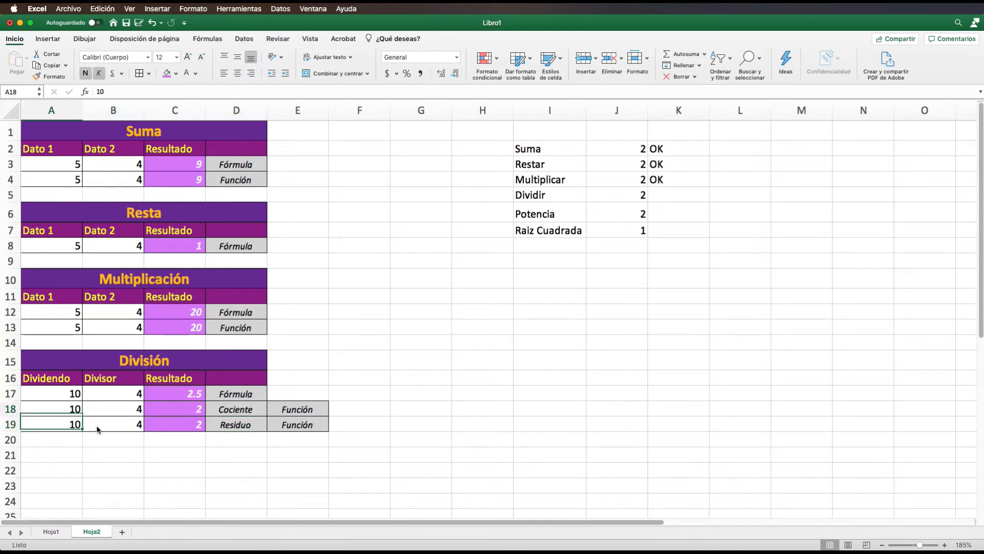
key("Up")
key("Right")
type("3")
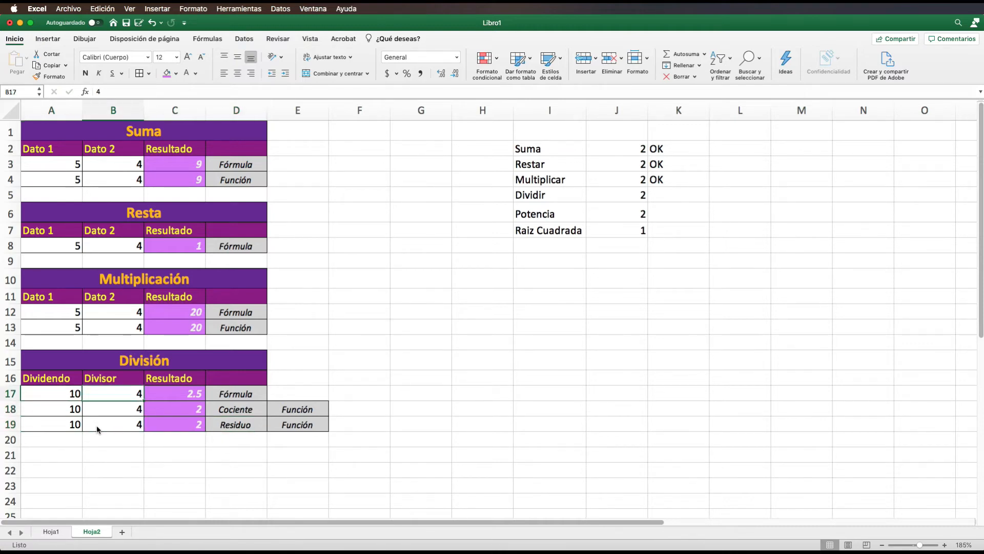
key("Return")
type("3")
key("Return")
type("3")
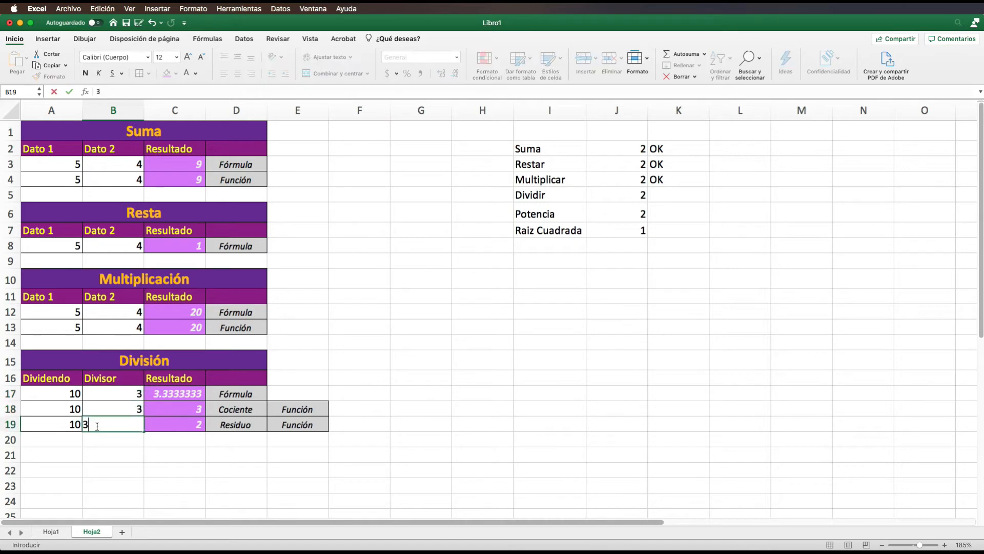
key("Return")
Step: Compare the division formula's result in C17 with the Cociente and Residuo function results in C18 and C19
key("Up")
key("Up")
key("Right")
key("Right")
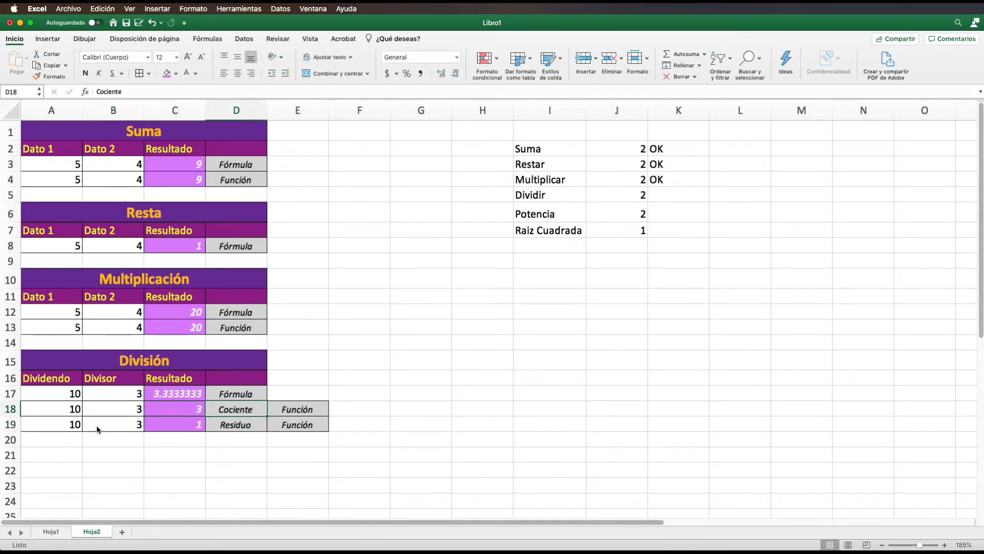
key("Left")
key("Down")
key("Up")
key("Down")
key("Down")
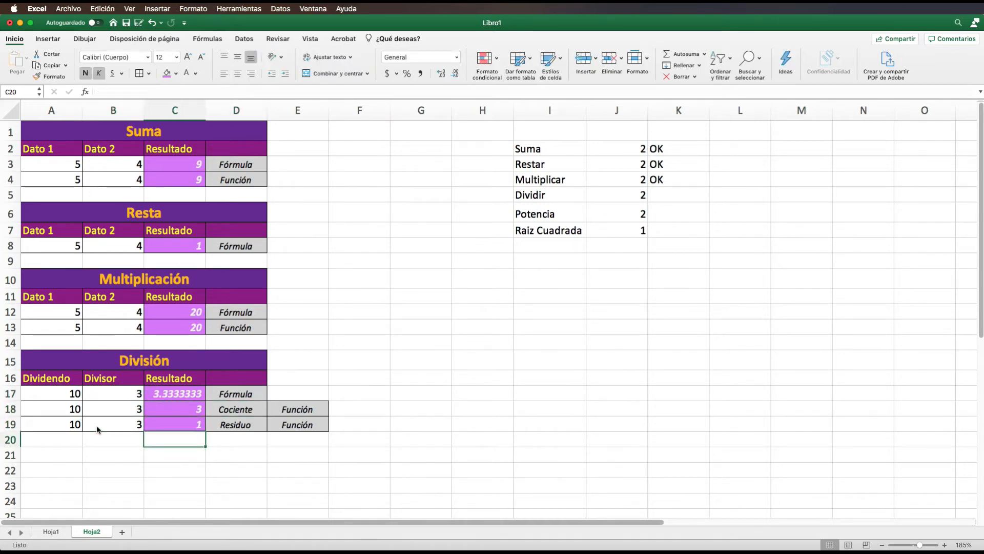
key("Up")
key("Up")
key("Down")
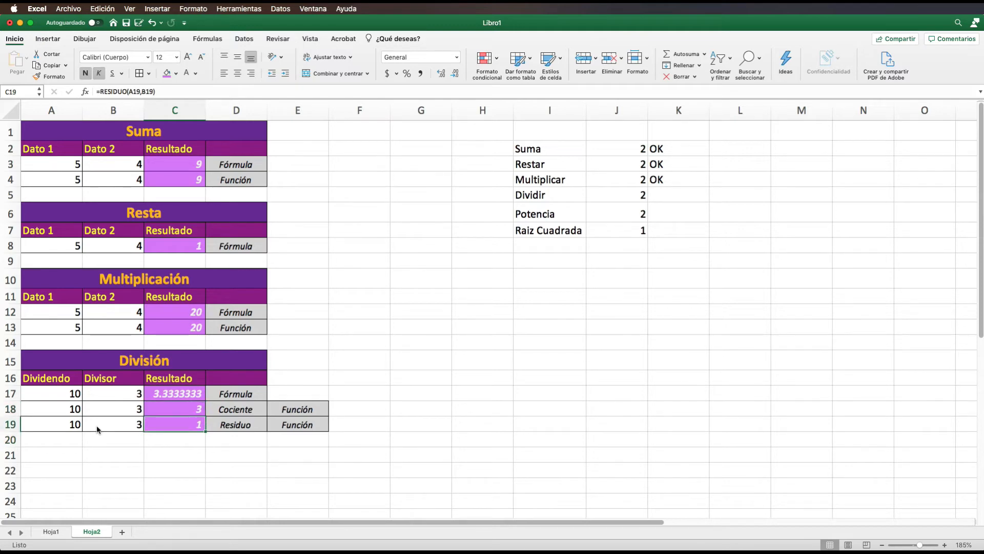
key("Up")
key("Down")
key("Up")
key("Right")
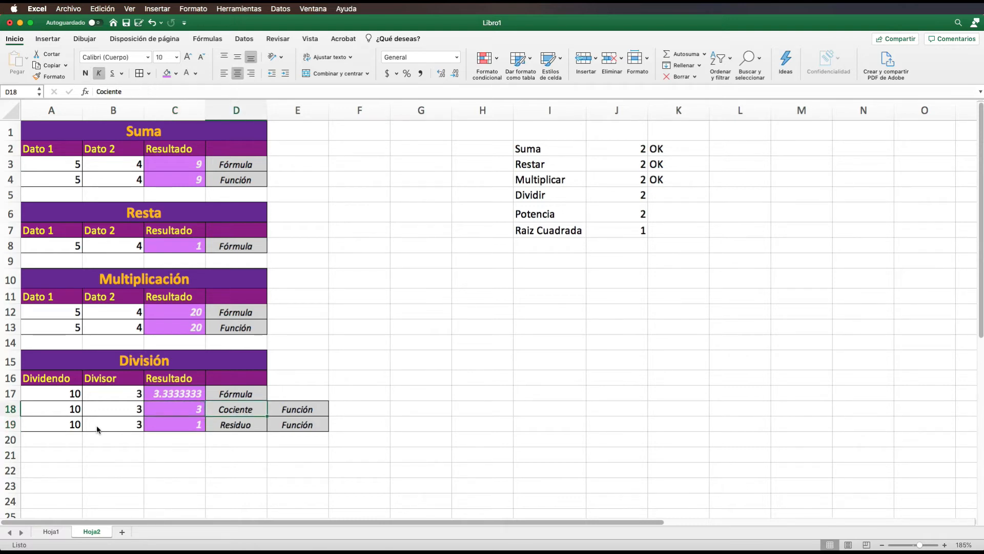
key("Left")
key("Up")
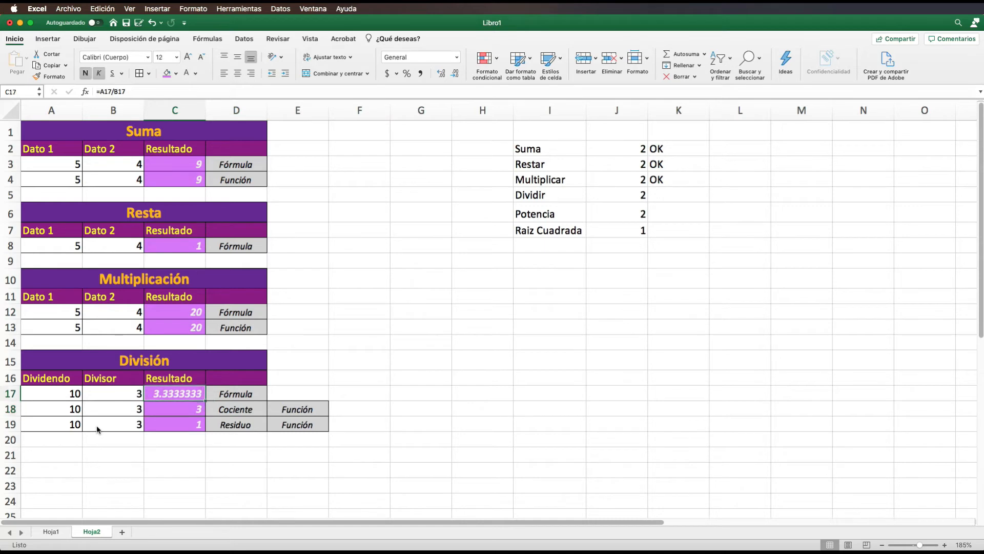
key("Down")
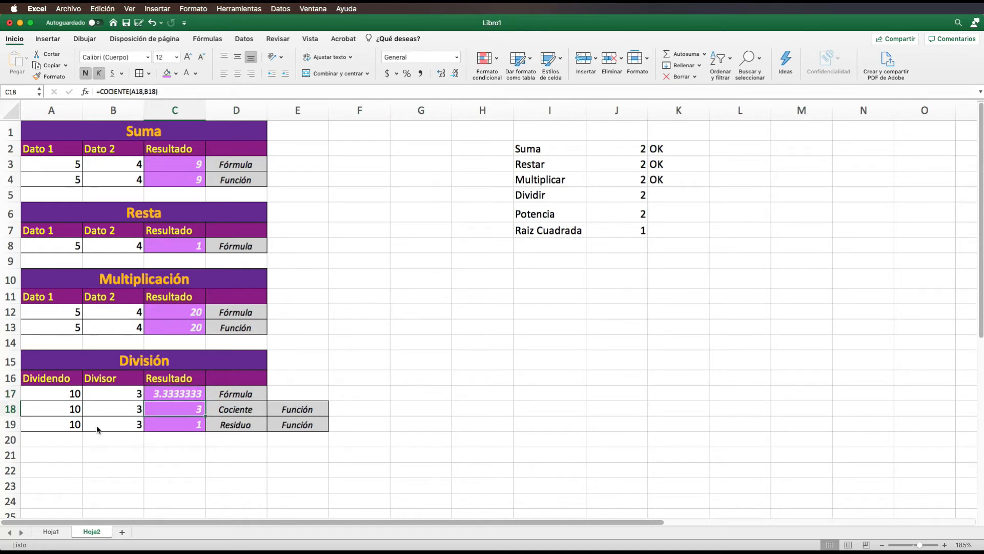
key("Down")
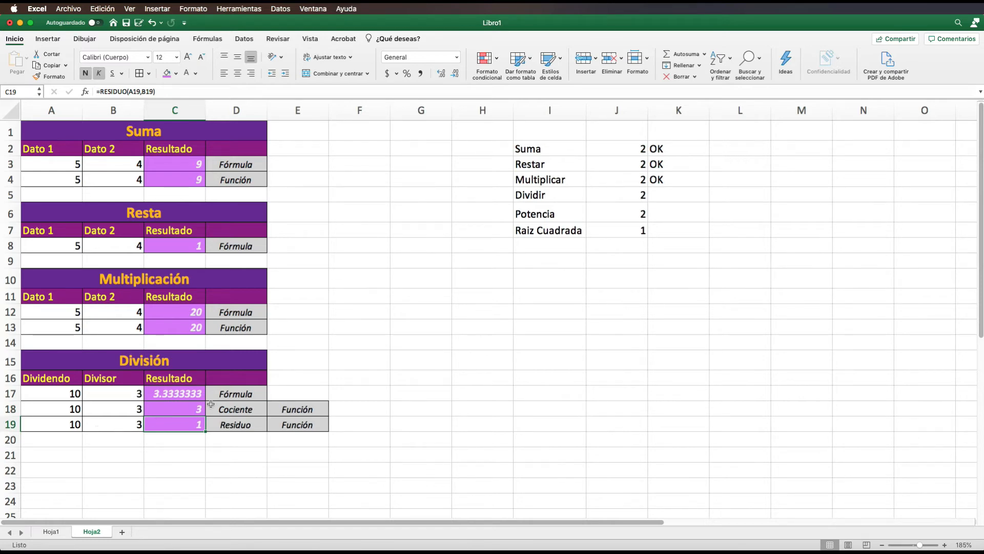
Step: Review the Cociente function in C18 and the Residuo function in C19
left_click(191, 411)
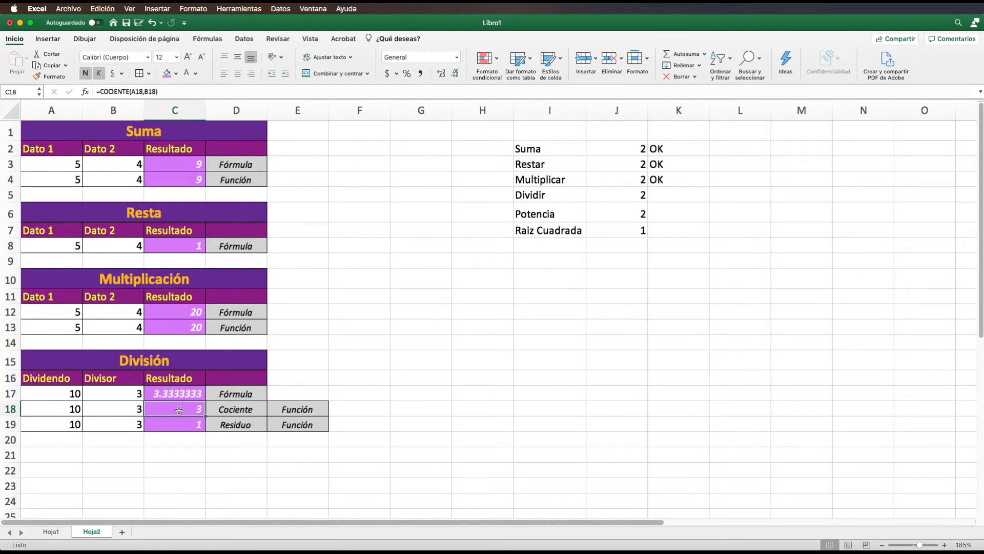
left_click(133, 410)
left_click(179, 426)
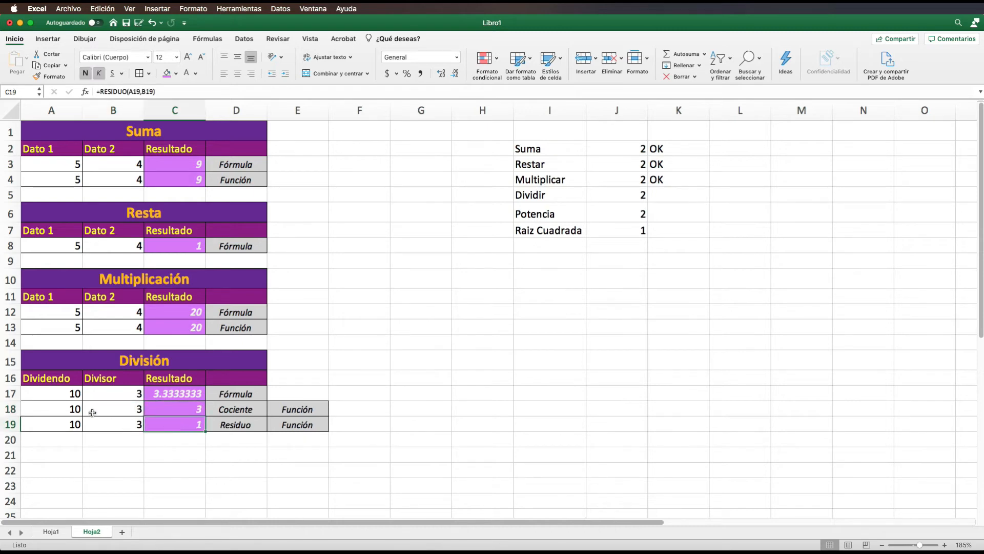
left_click(361, 411)
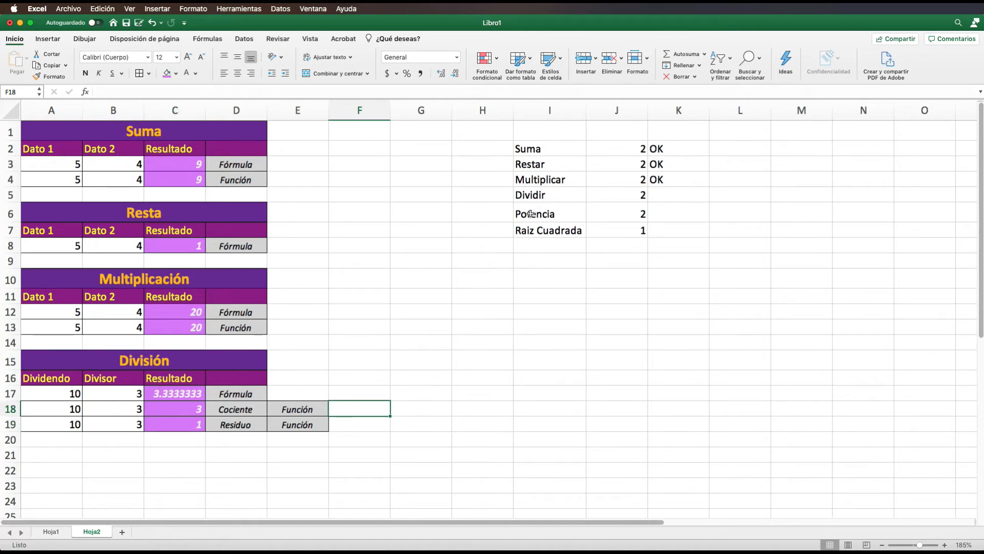
Step: Mark the Dividir entry of the operations list as OK in K5
left_click(660, 196)
type("OK")
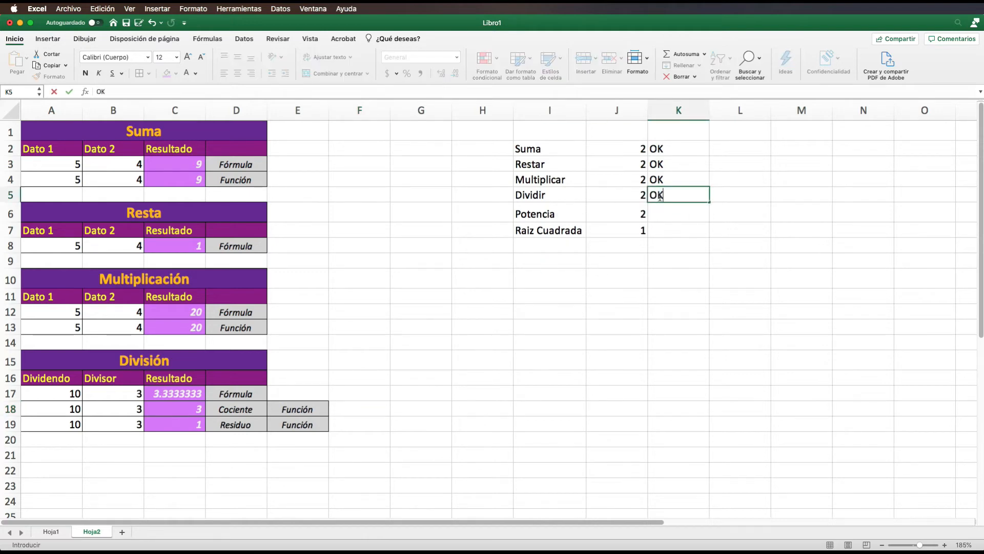
left_click(554, 279)
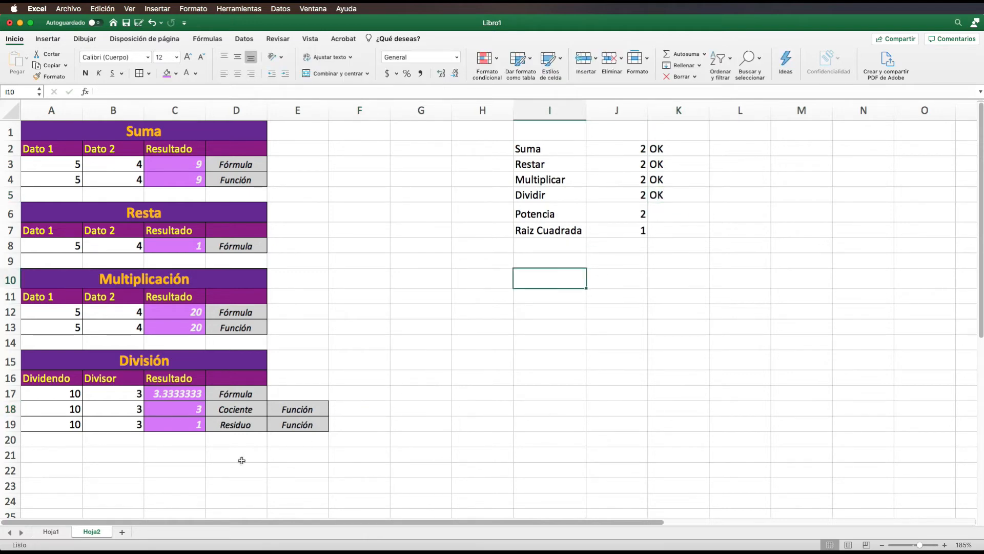
Step: Copy the Suma table A1:D4 and paste it below the División table, starting at A21
left_click_drag(221, 180, 2, 108)
key("super+c")
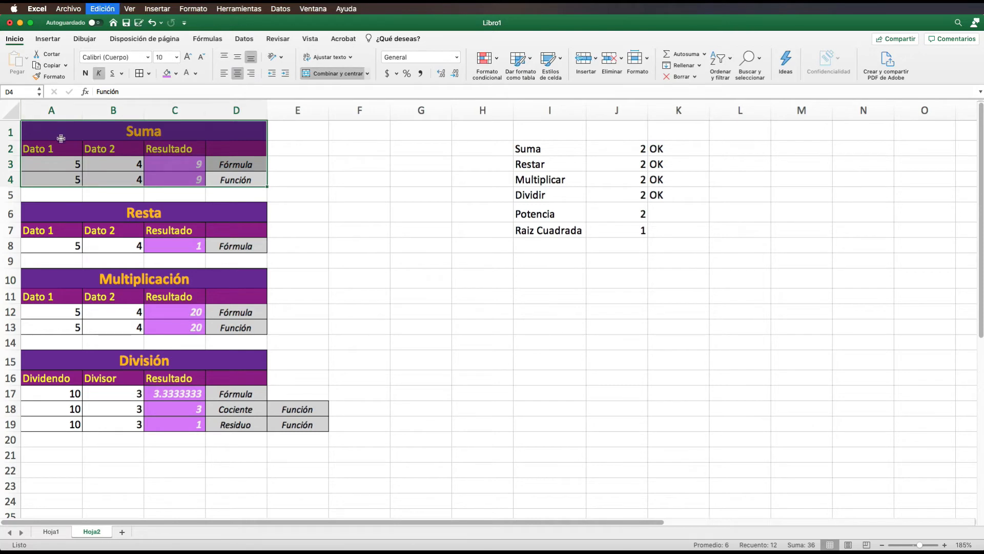
left_click(57, 460)
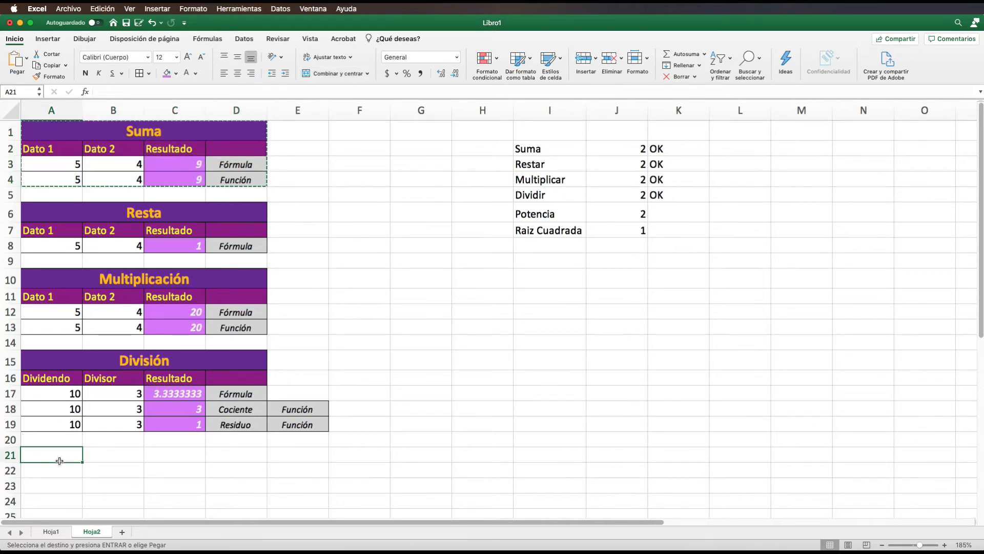
key("super+v")
left_click(358, 471)
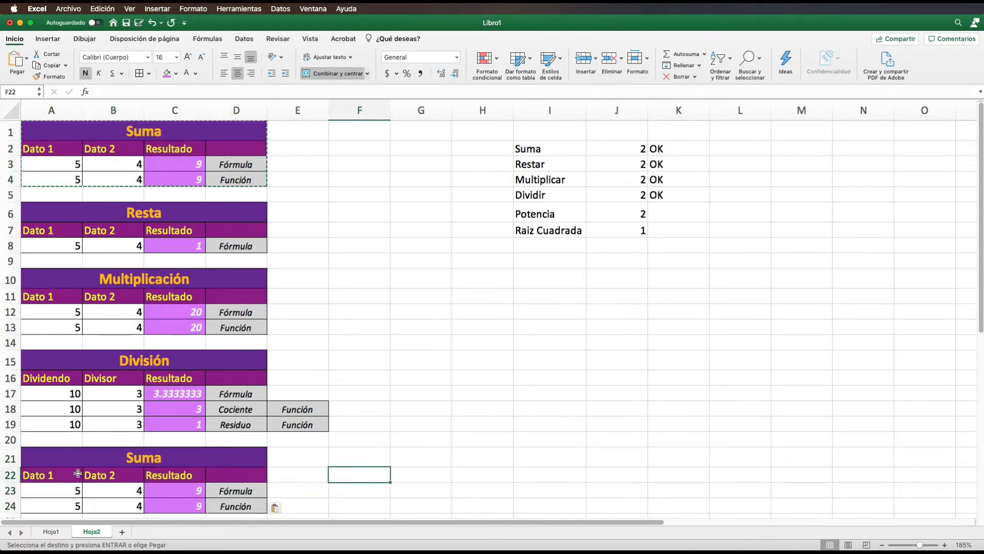
Step: Rename the copied table's first two column headers, A22 and B22, as Base and Potencia
left_click(73, 477)
type("B")
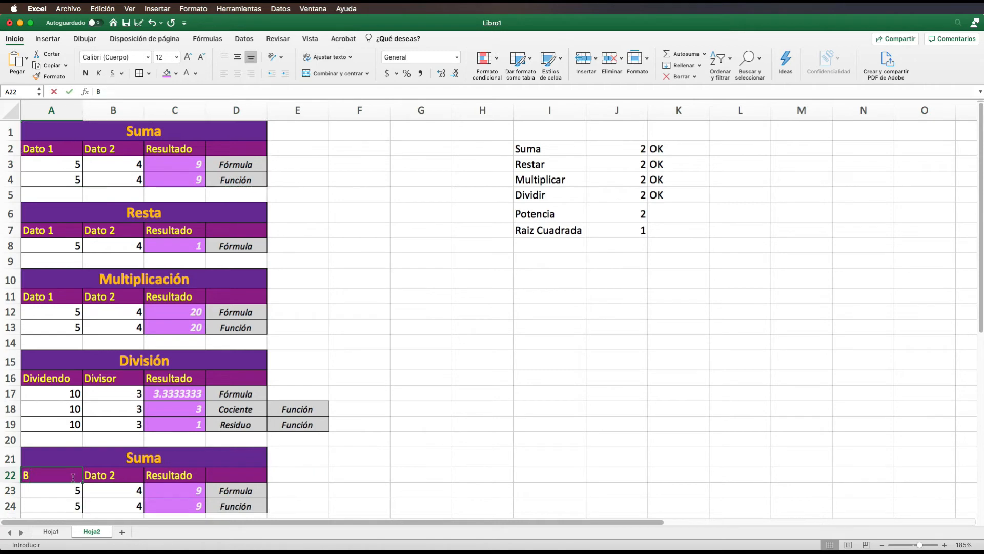
type("ase")
key("Tab")
type("P")
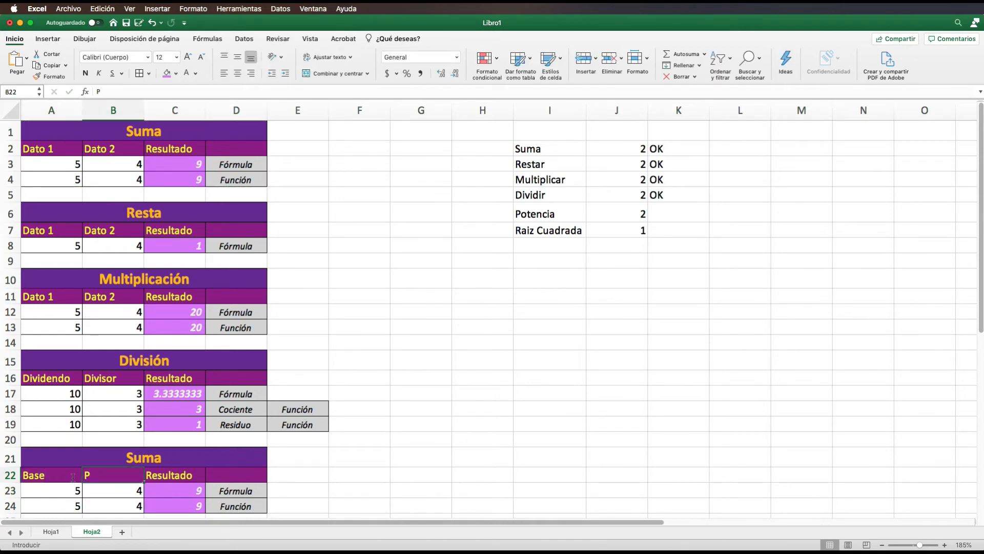
type("otenc")
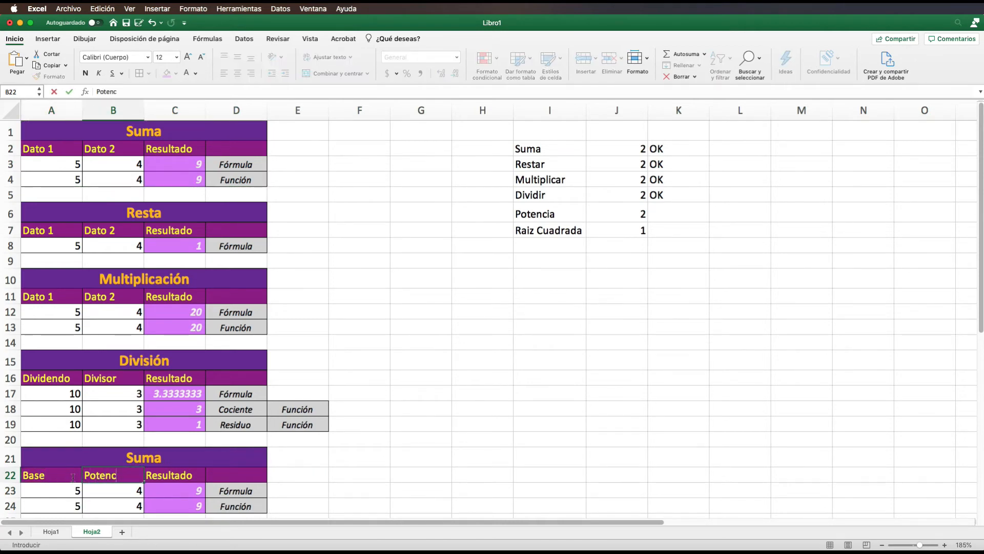
type("ia")
left_click(120, 494)
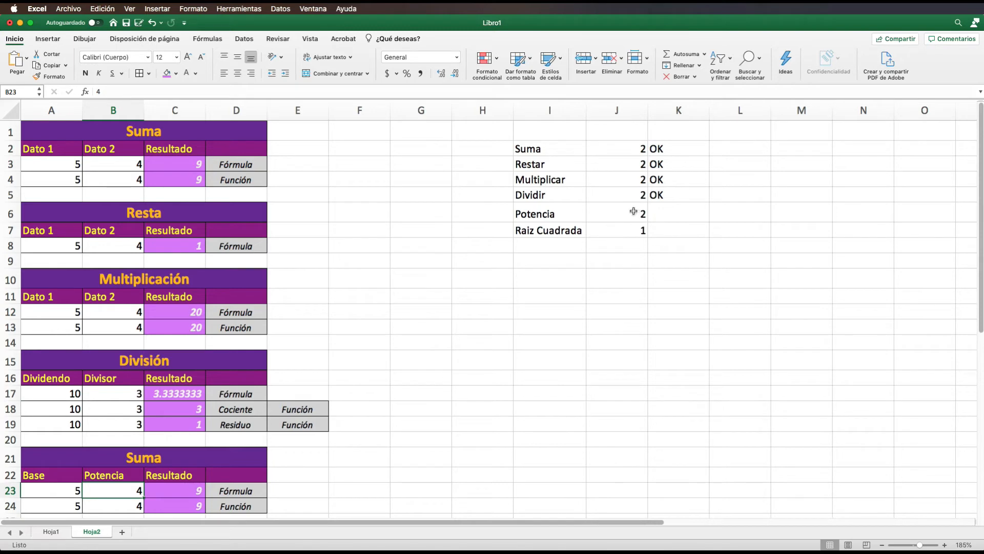
Step: Set the base in the Fórmula row of the copied table, A23, to 2
left_click(186, 495)
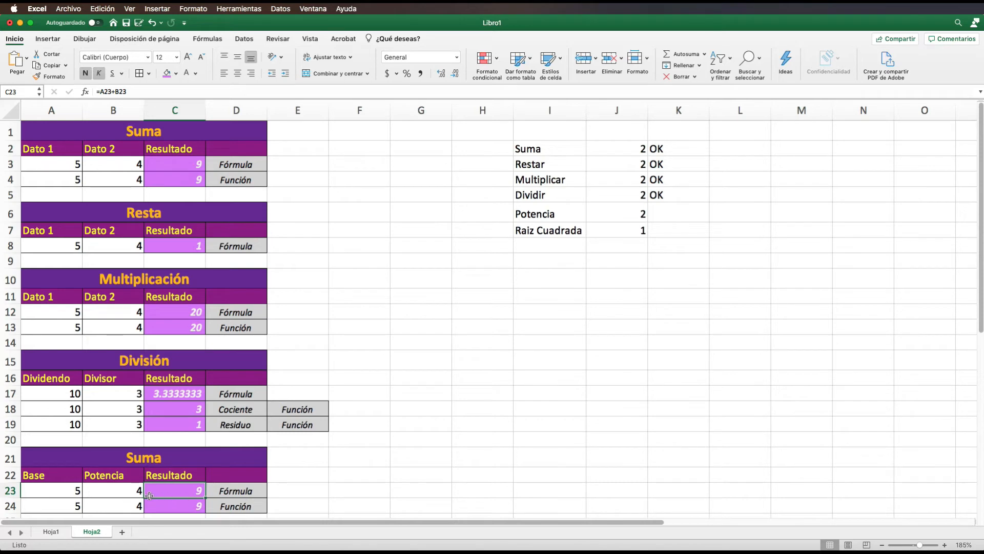
left_click(68, 494)
type("5")
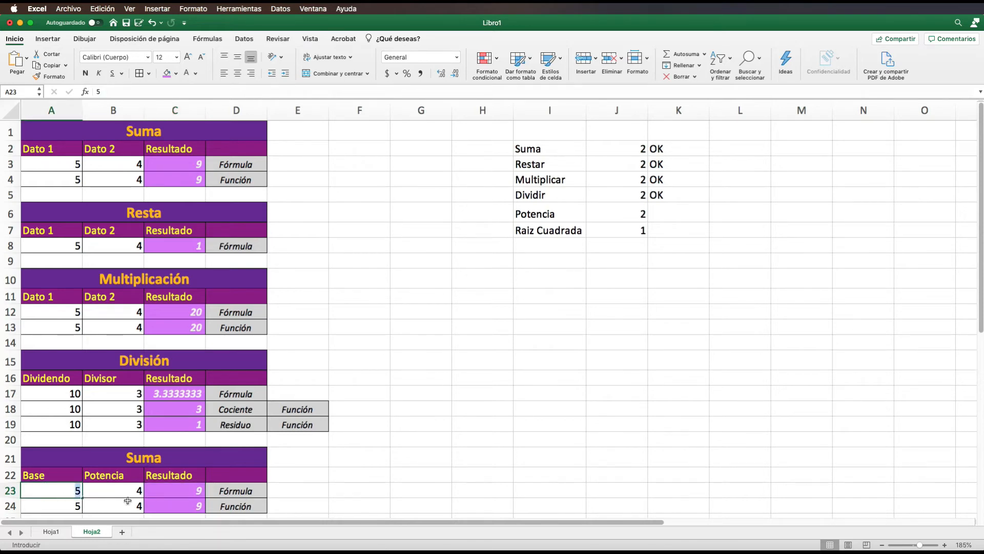
key("BackSpace")
type("2")
key("Tab")
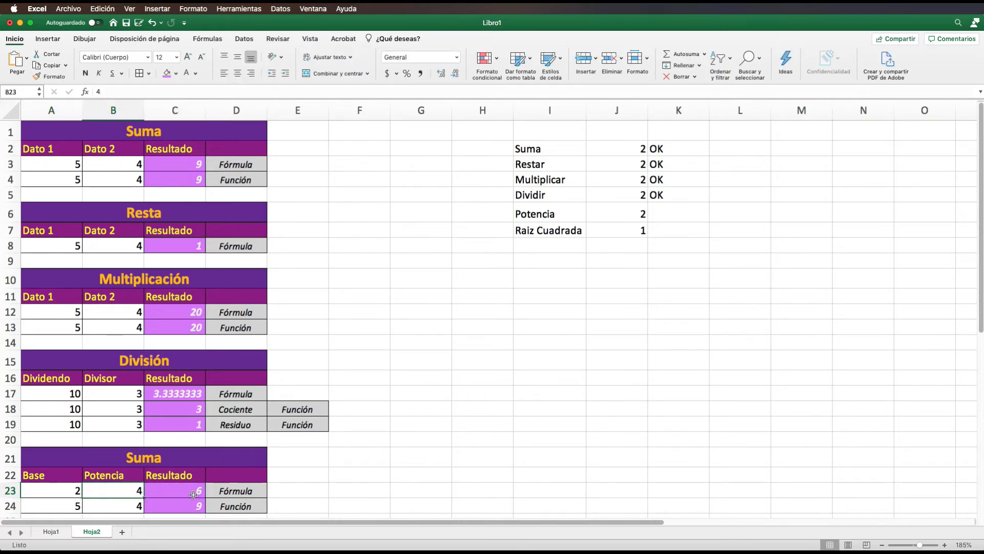
Step: Replace the addition formula in C23 with the power formula =A23^B23
left_click(193, 494)
double_click(197, 490)
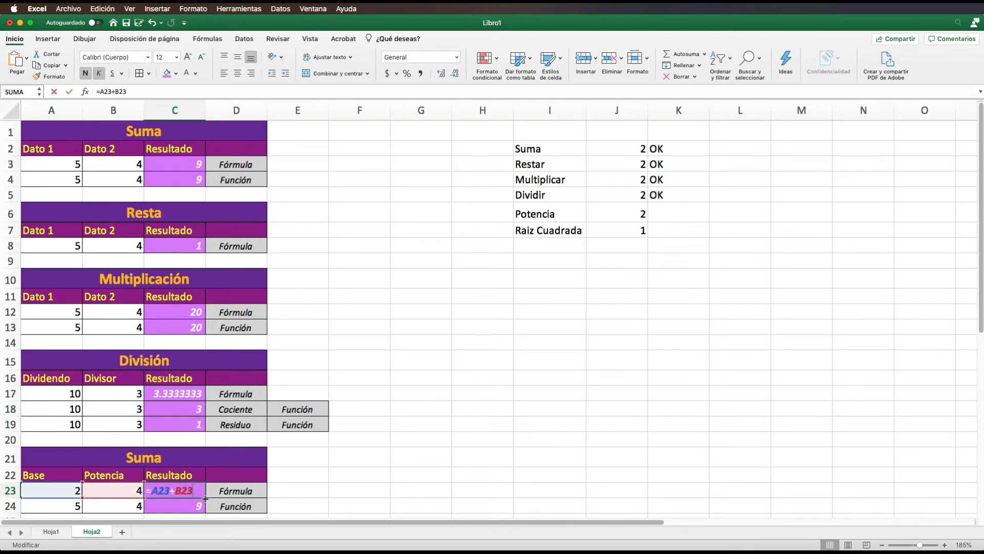
double_click(174, 491)
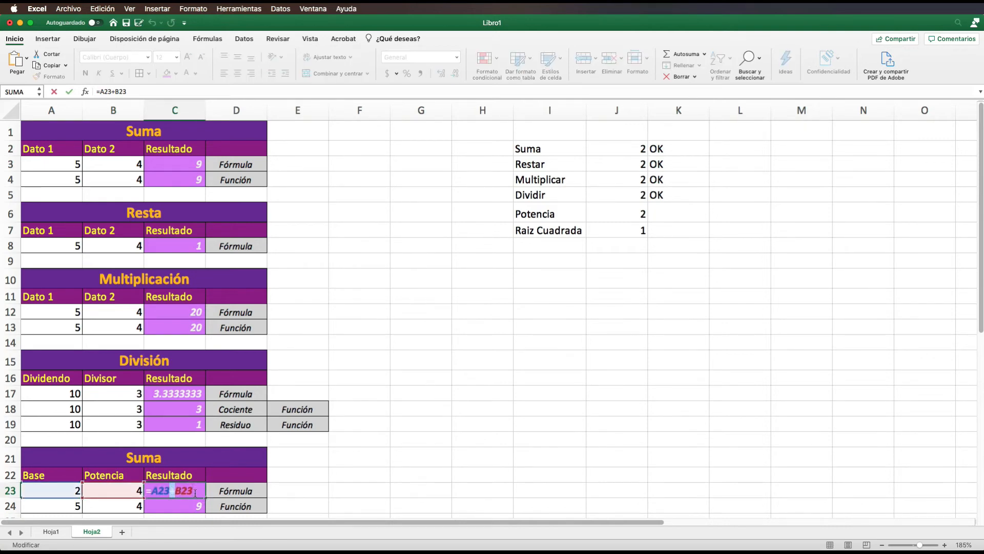
key("Escape")
key("Delete")
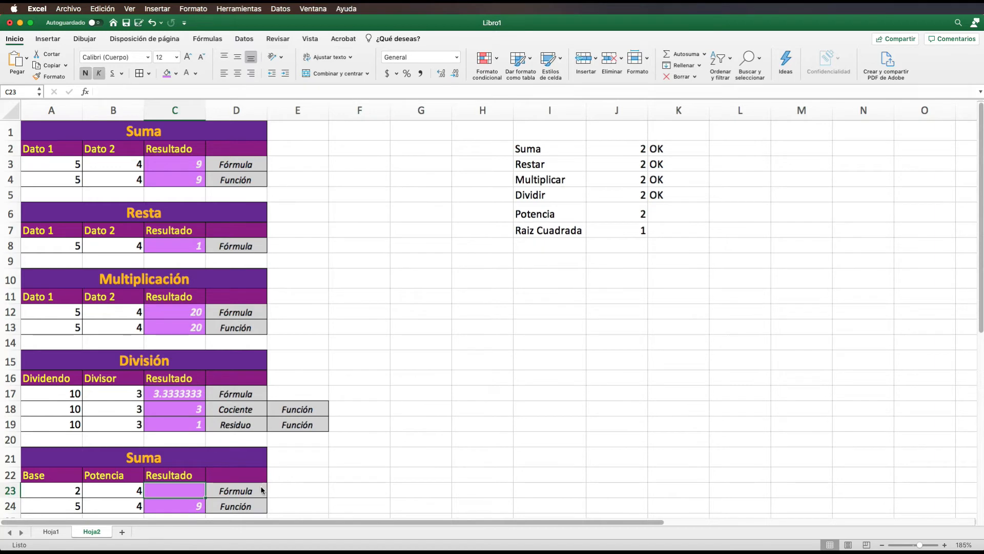
type("=")
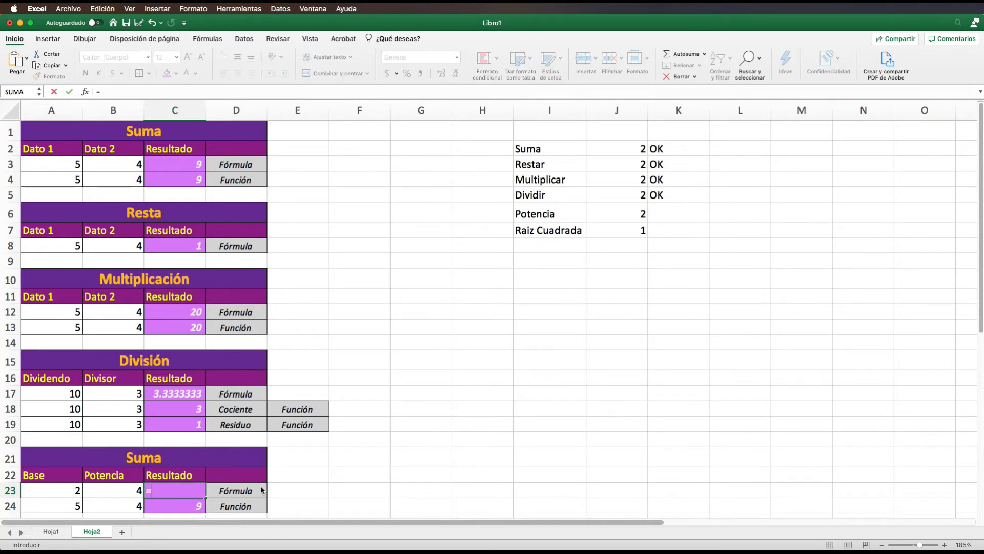
type("A23")
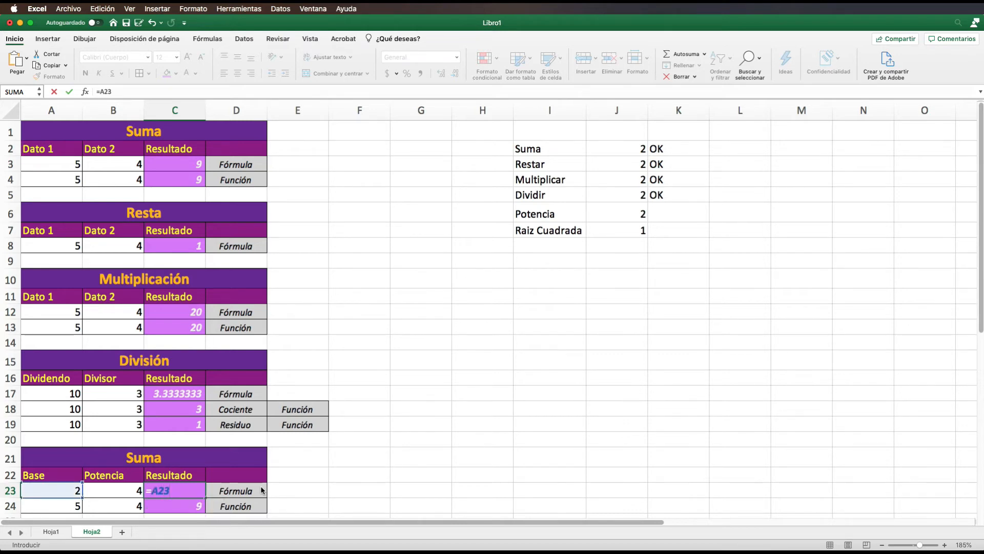
type("^")
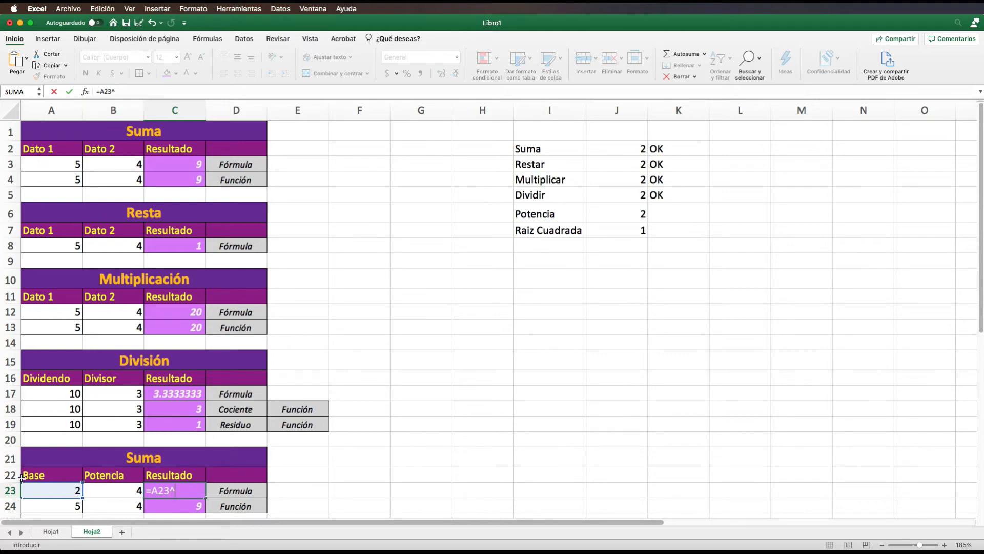
type("B23")
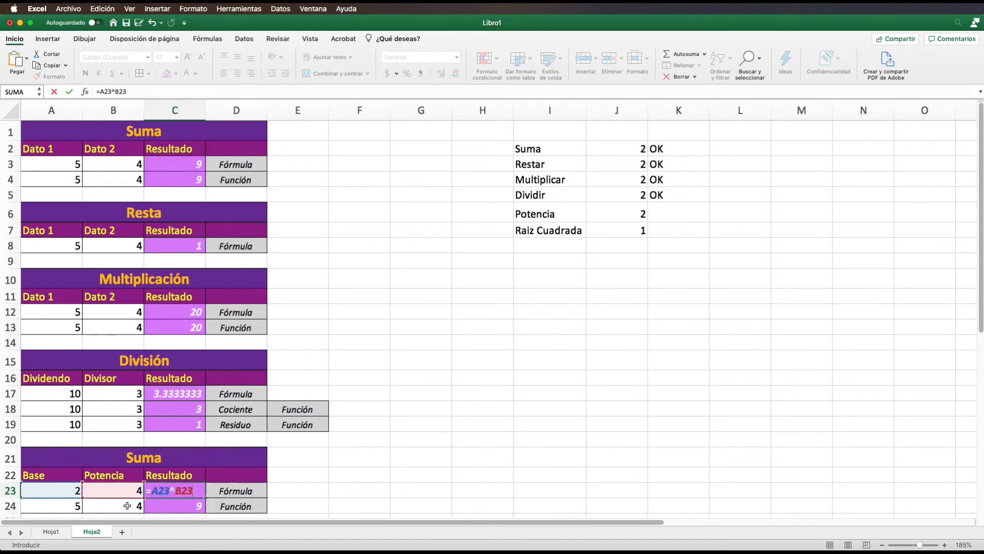
key("Return")
Step: Set the exponent in B23 to 2 and check the result in C23
key("Left")
key("Left")
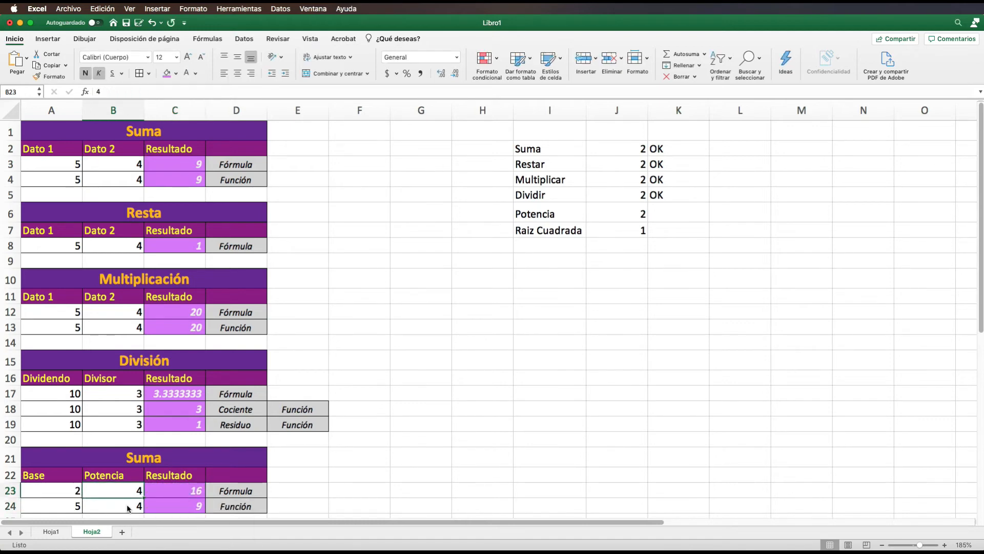
key("Right")
type("2")
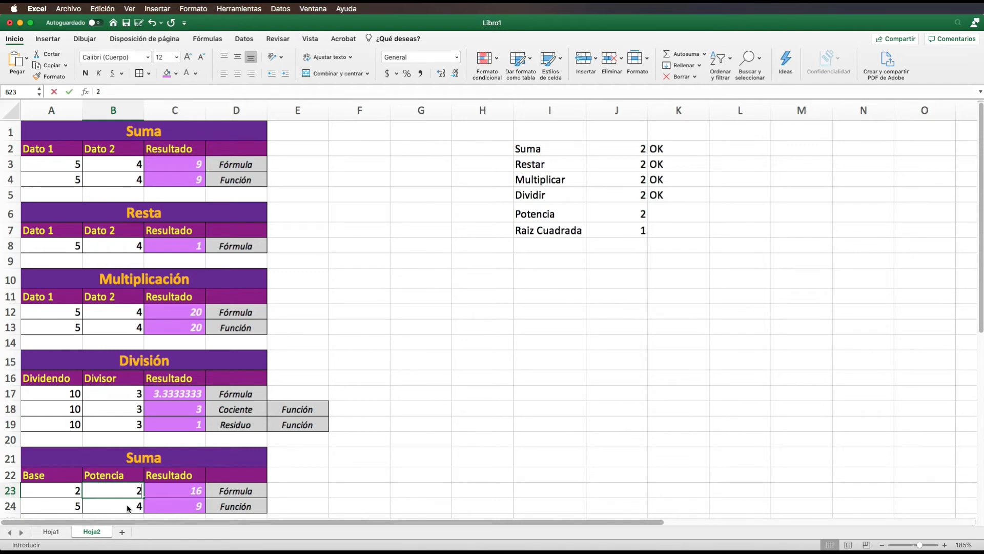
key("Right")
key("Left")
key("Left")
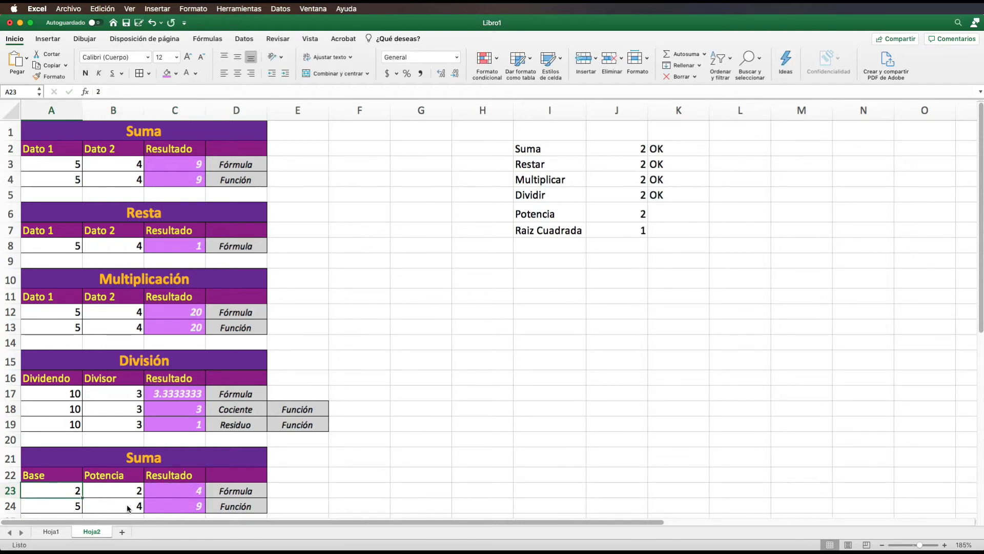
Step: Test the power formula with a base of 5 in A23, and change the base to 9
type("5")
key("Right")
key("Right")
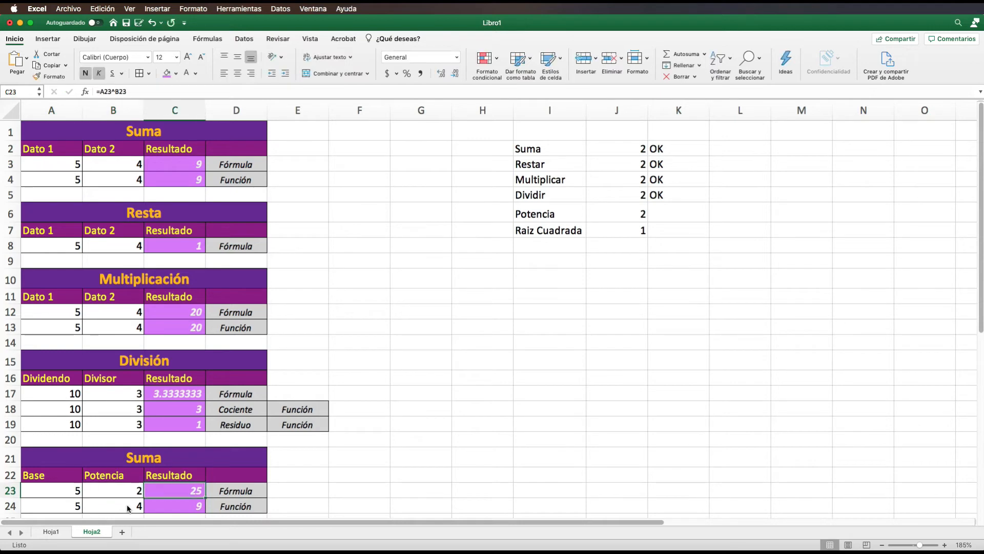
key("Left")
key("Left")
type("9")
key("Right")
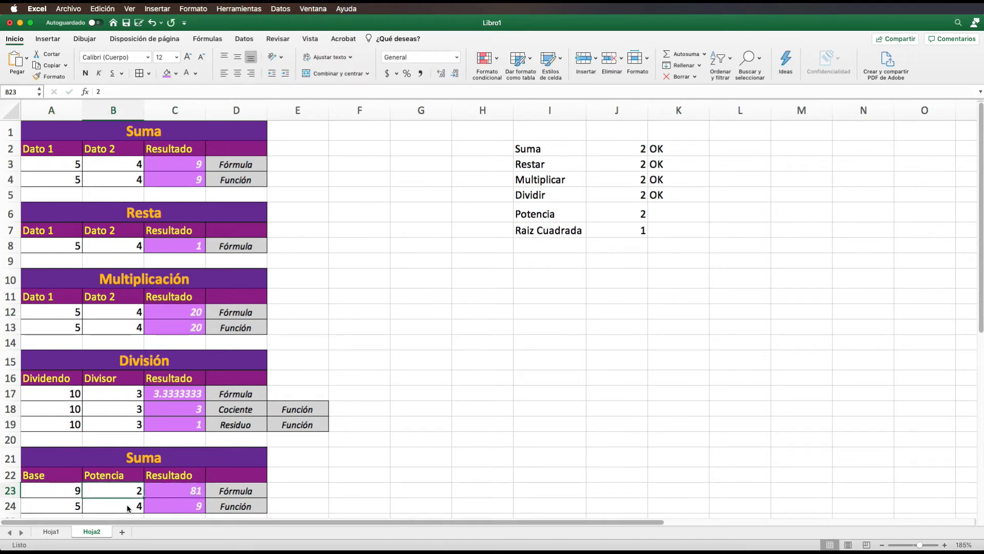
Step: Clear the exponent value in B24 of the Función row
key("Right")
key("Down")
key("Left")
key("Left")
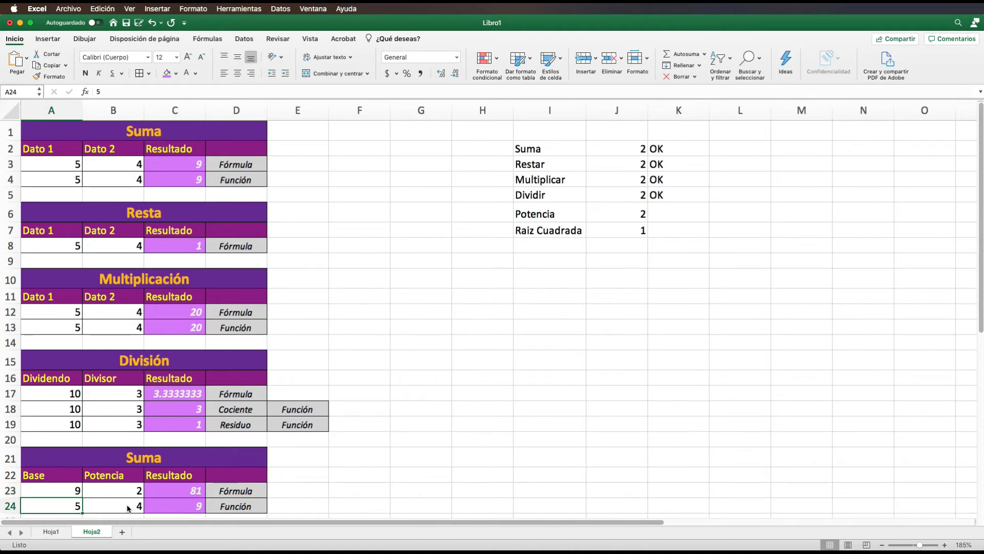
key("Right")
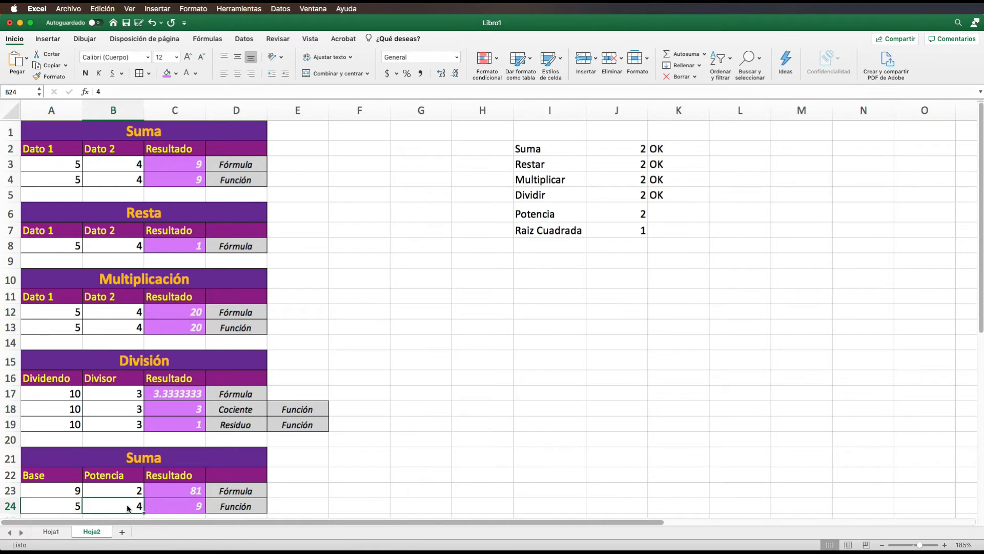
key("Down")
key("Up")
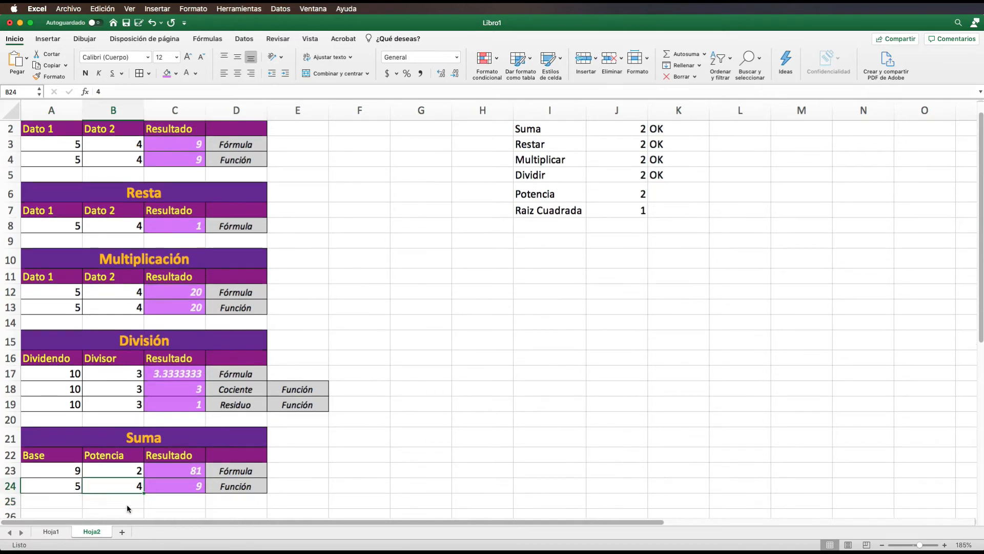
key("Left")
key("Right")
key("Right")
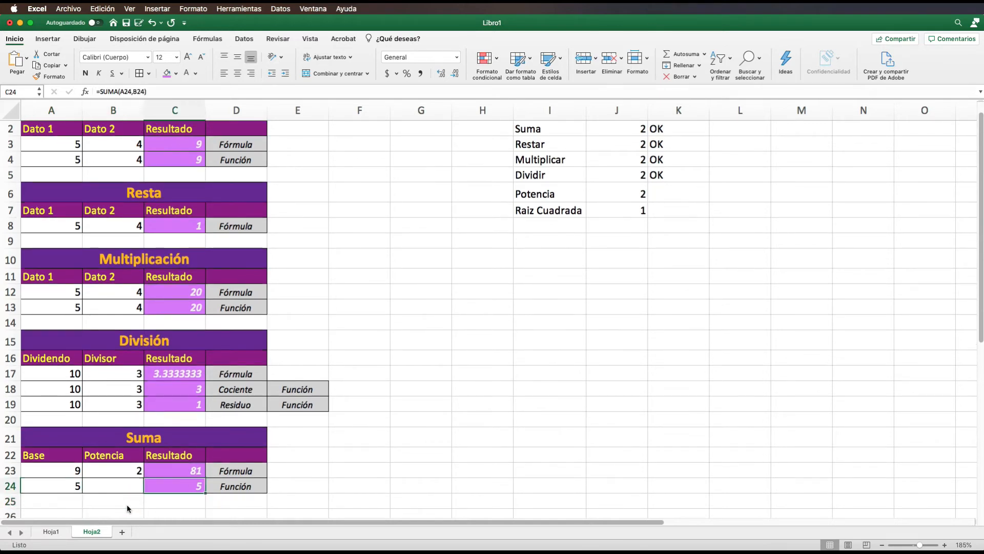
Step: Change the copied table's title in A21 to POTENCIA
key("Right")
key("Left")
key("Left")
key("Up")
key("Up")
key("Up")
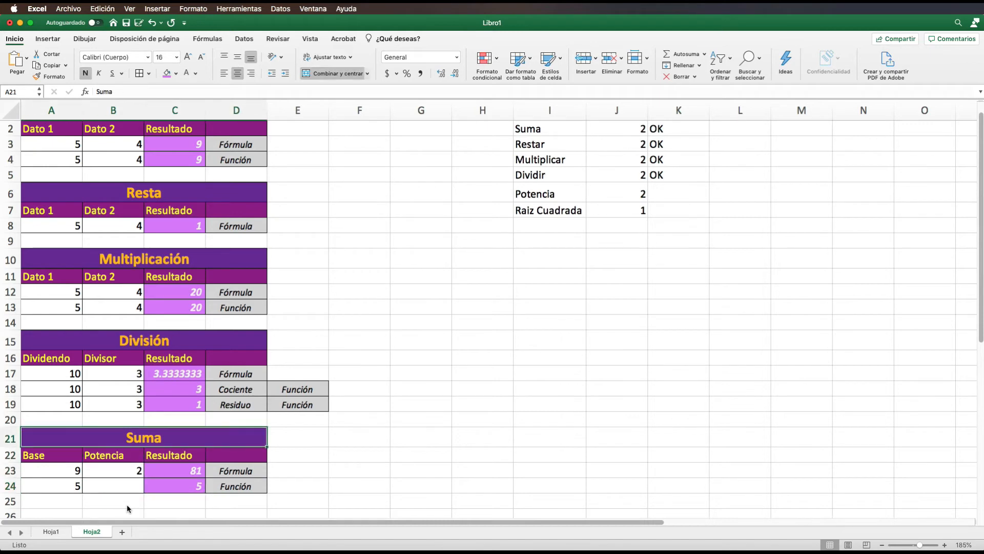
type("POTENCIA")
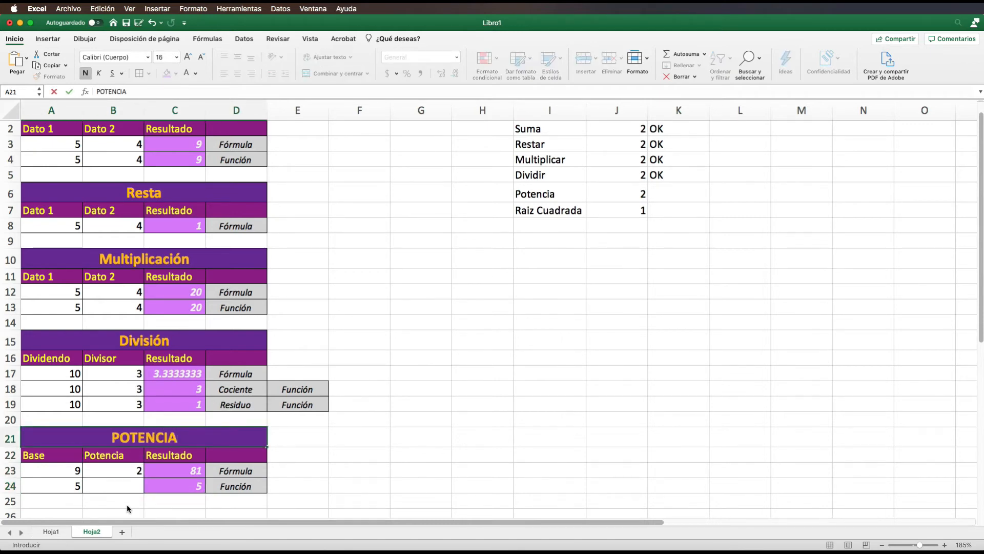
key("Return")
Step: Enter =POTENCIA(A24,B24) in C24 to calculate the power in the Función row
key("Down")
key("Down")
key("Right")
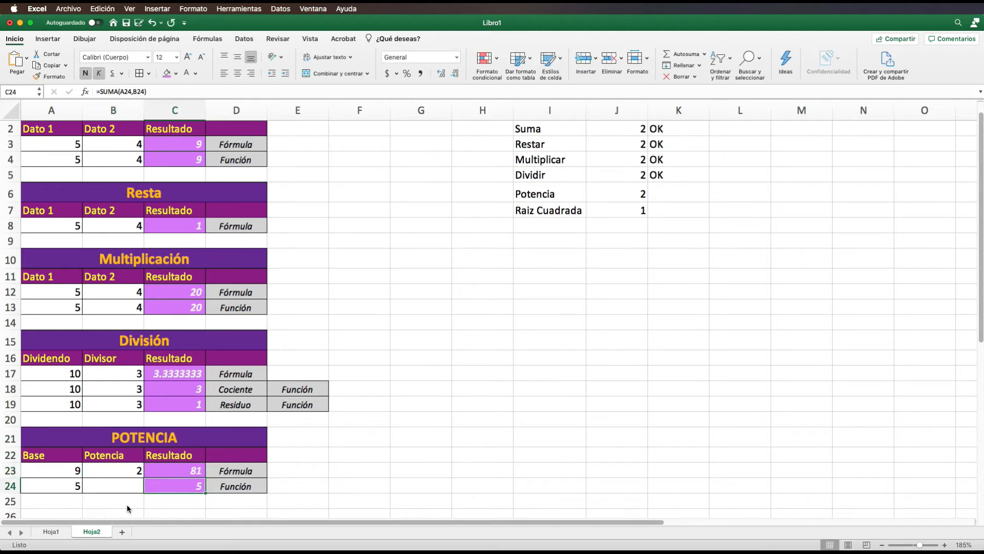
type("=POTE")
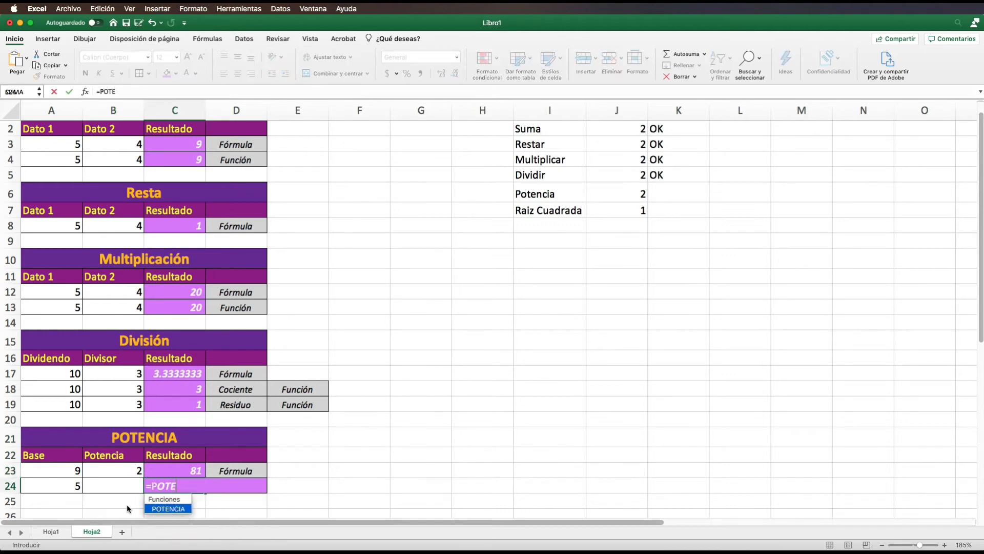
type("NCIA(")
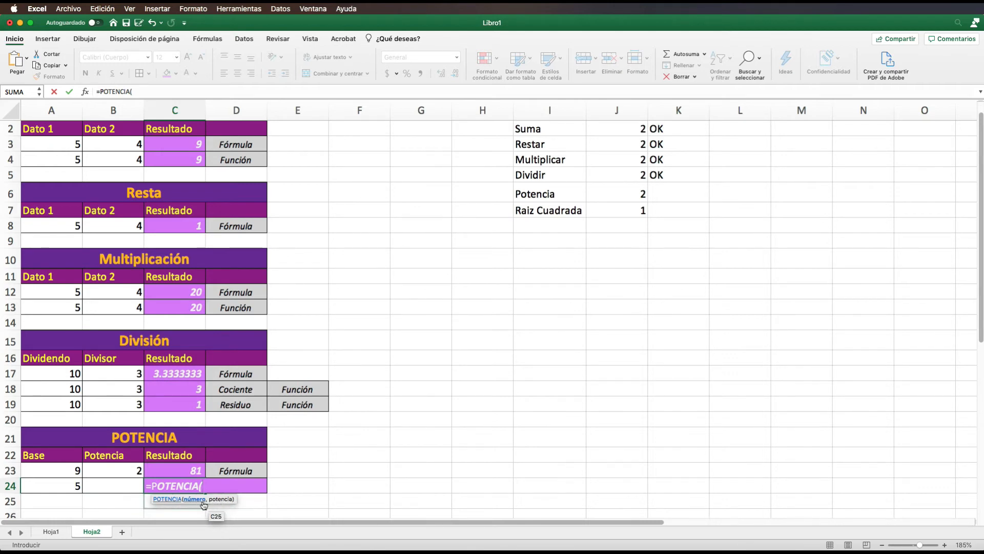
left_click(59, 485)
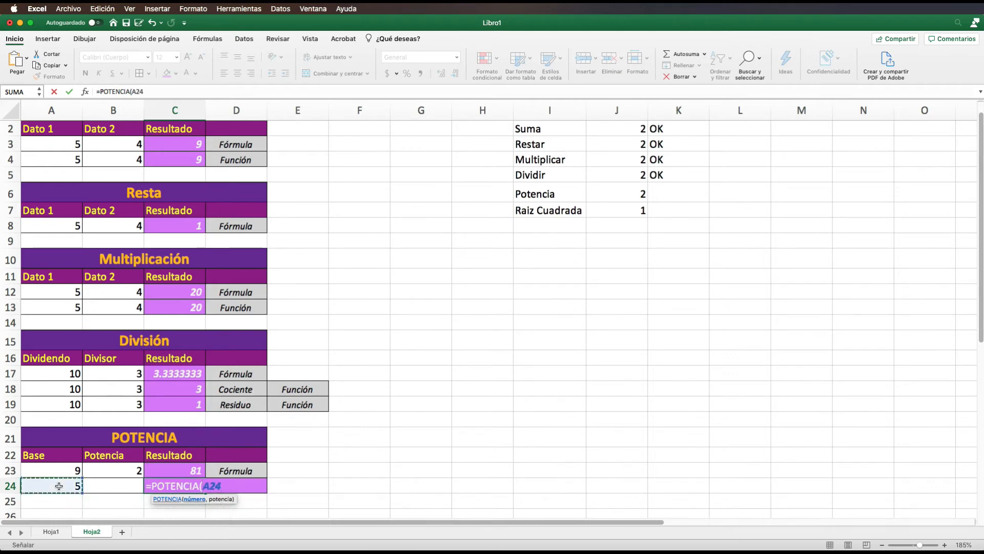
type(",")
left_click(106, 482)
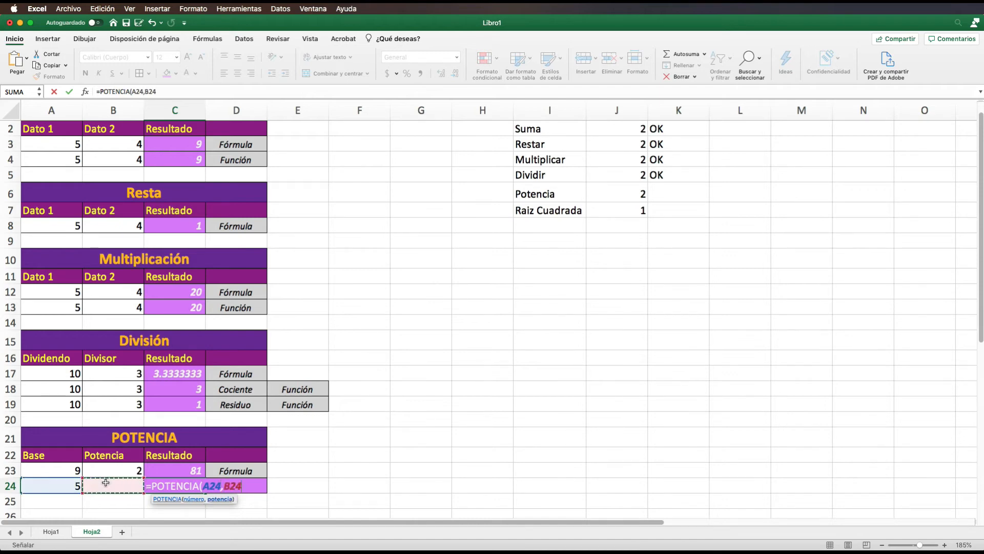
type(")")
key("Return")
key("Up")
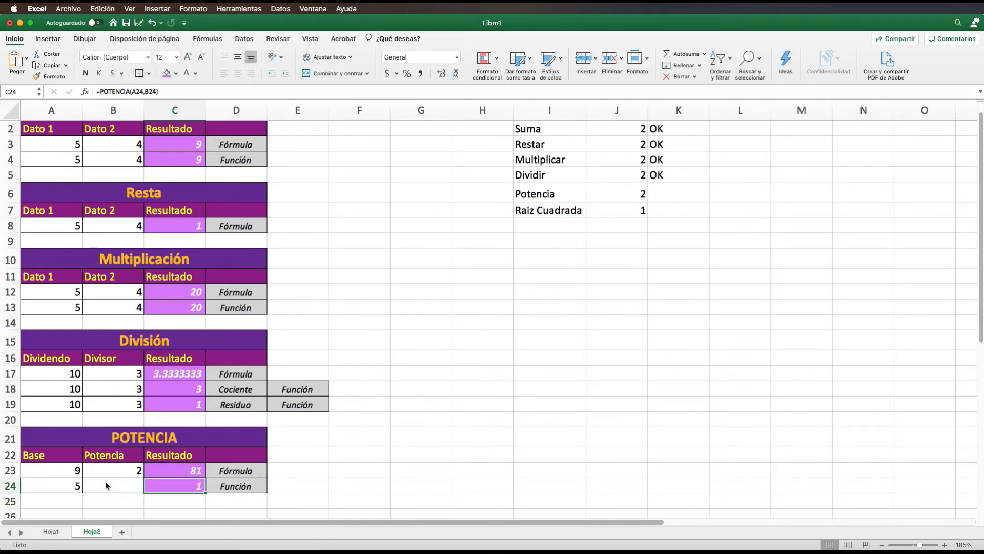
Step: Try 69 and 78 as the base in A24 of the POTENCIA table
left_click(106, 482)
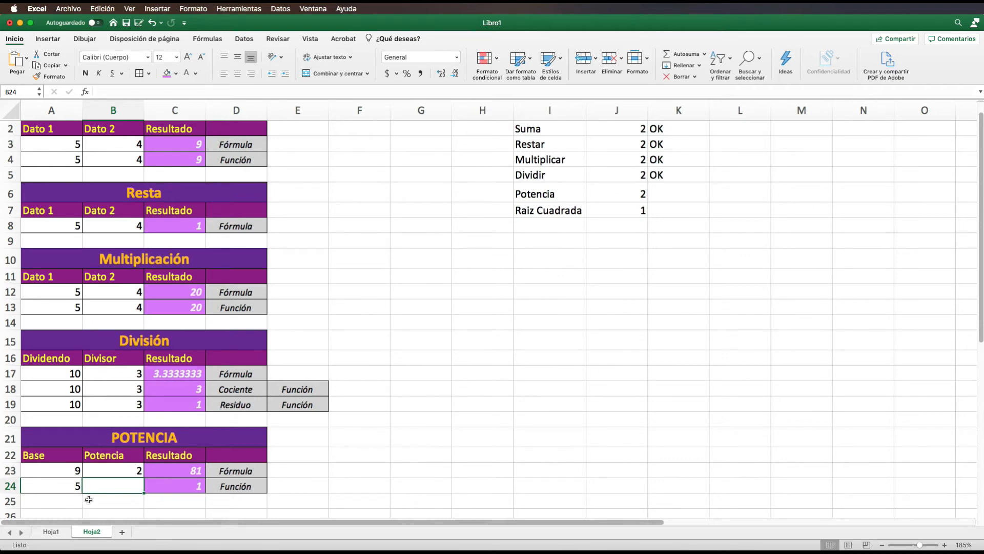
left_click(67, 483)
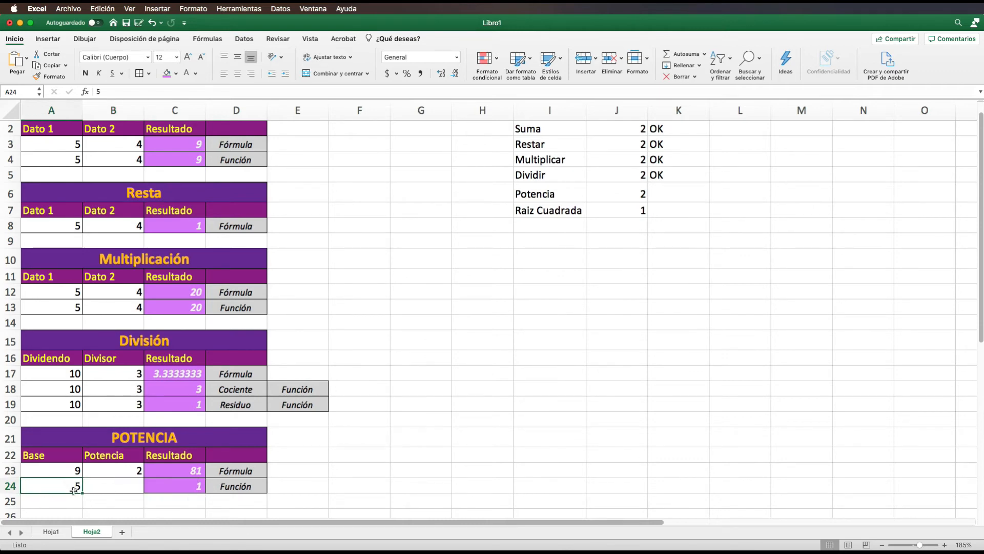
type("69")
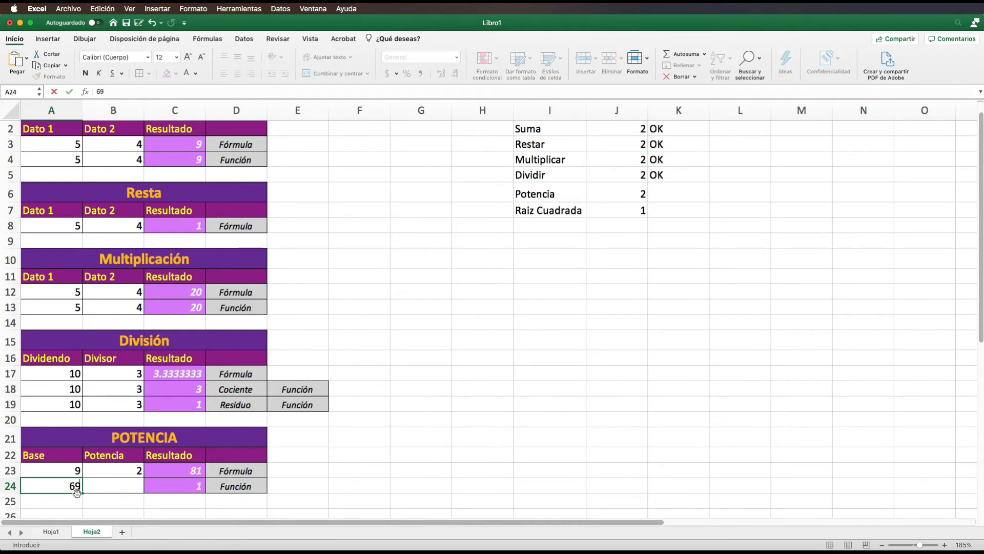
key("Return")
left_click(77, 492)
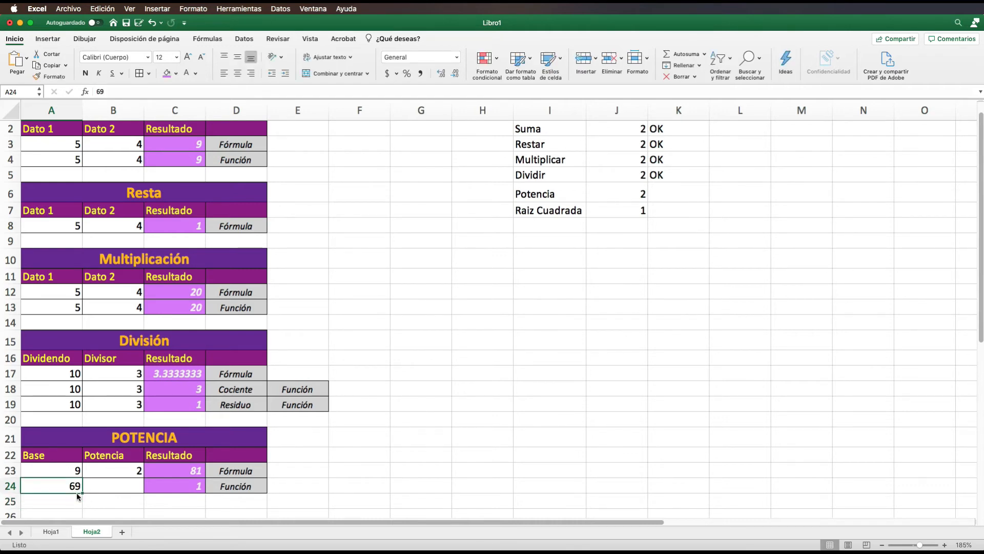
type("78")
key("Return")
left_click(76, 492)
key("Tab")
Step: Set the Función row's base in A24 to 9 and its exponent in B24 to 2
left_click(77, 492)
type("9")
key("Tab")
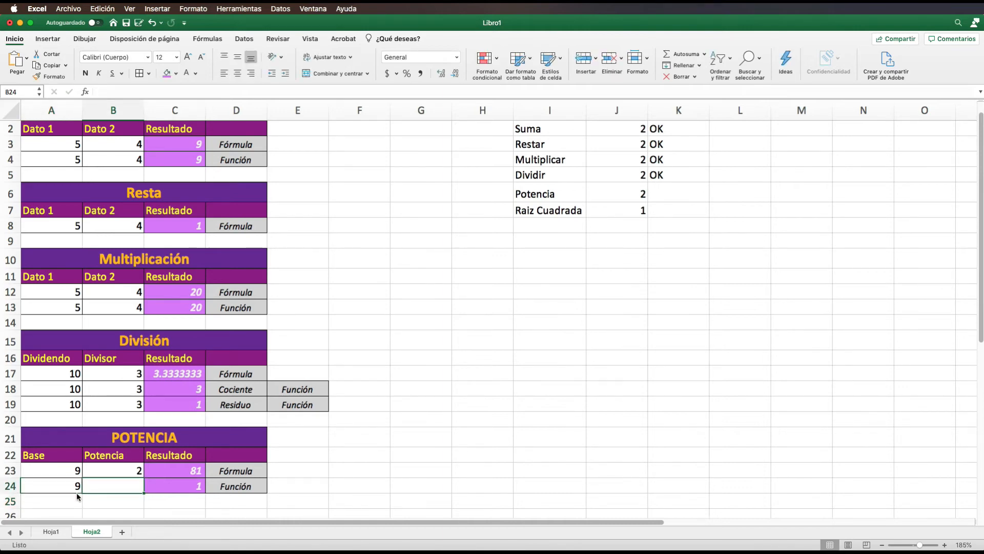
type("2")
key("Tab")
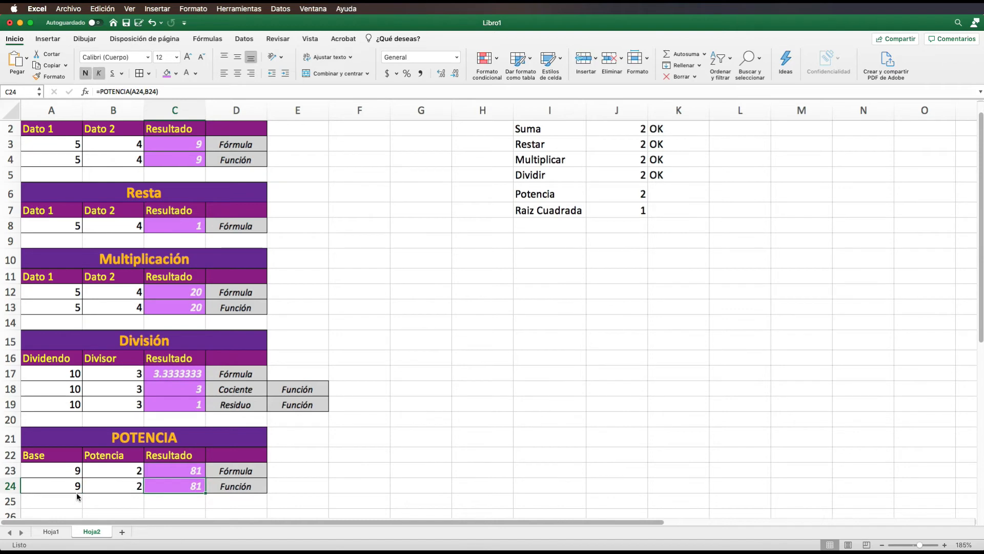
Step: Check the base, exponent and result cells of the Función row against the Fórmula row in the POTENCIA table
key("Right")
key("Right")
key("Left")
key("Left")
key("Left")
key("Left")
key("Right")
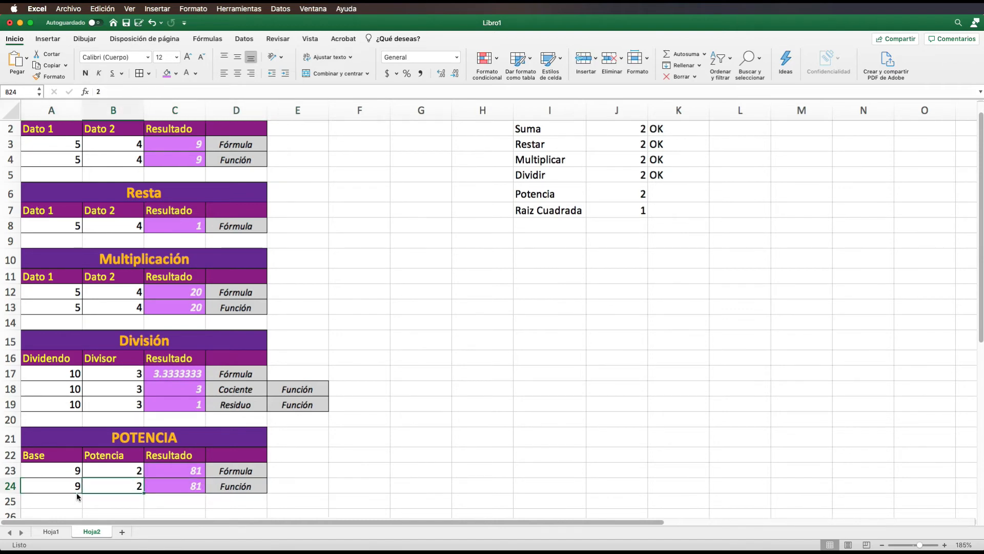
key("Right")
key("Right")
key("Left")
key("Left")
key("Left")
key("Right")
key("Right")
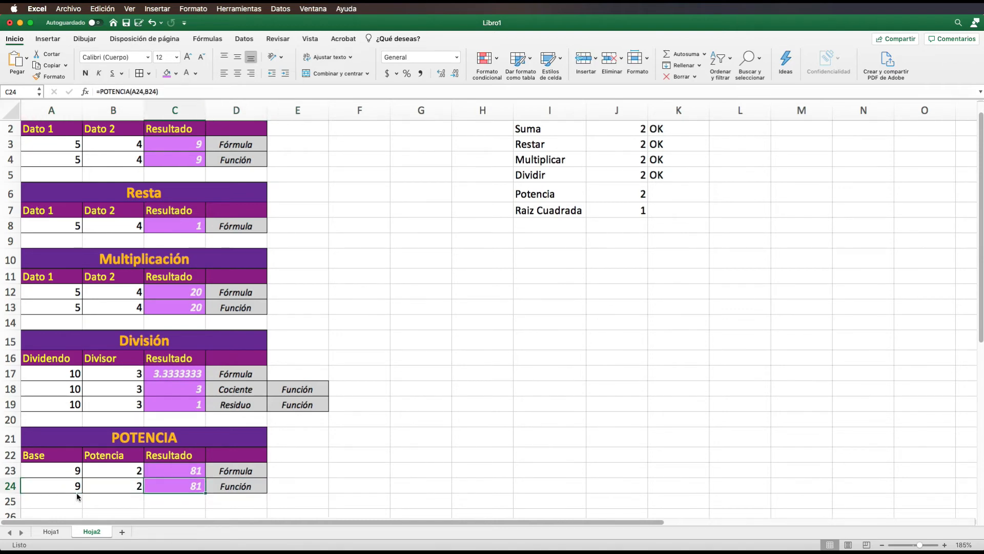
key("Left")
key("Left")
key("Up")
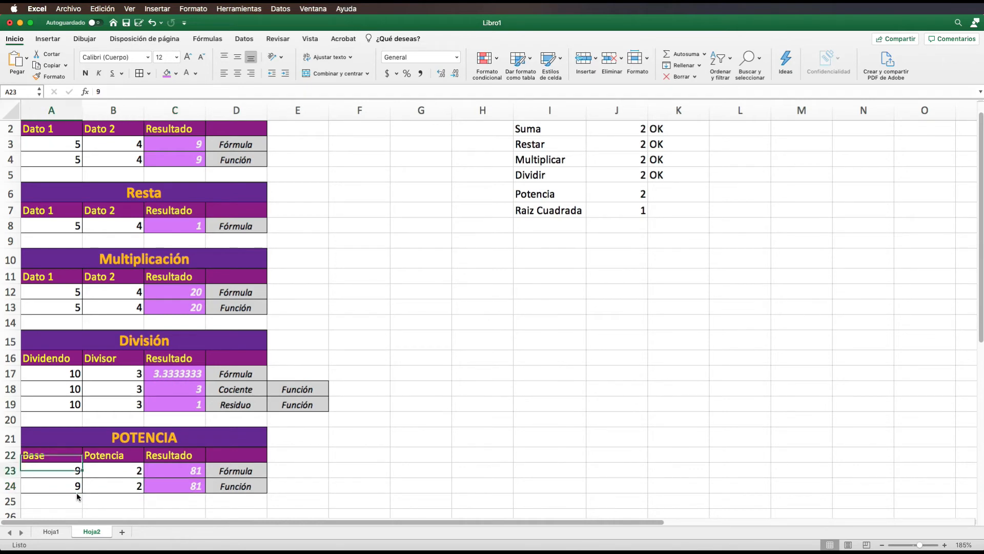
key("Down")
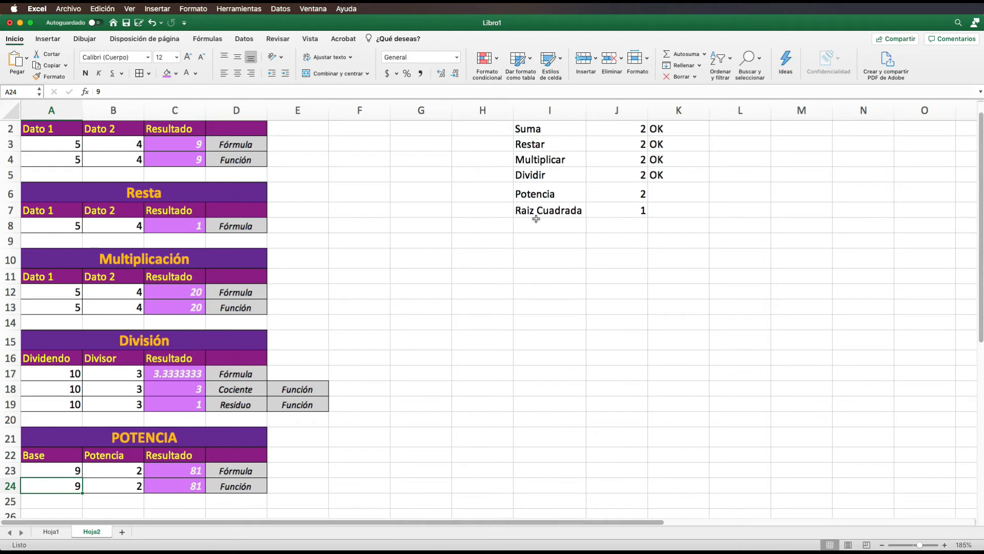
Step: Examine the POTENCIA function name and its arguments in C24, leaving the formula as it is
left_click(200, 486)
double_click(200, 486)
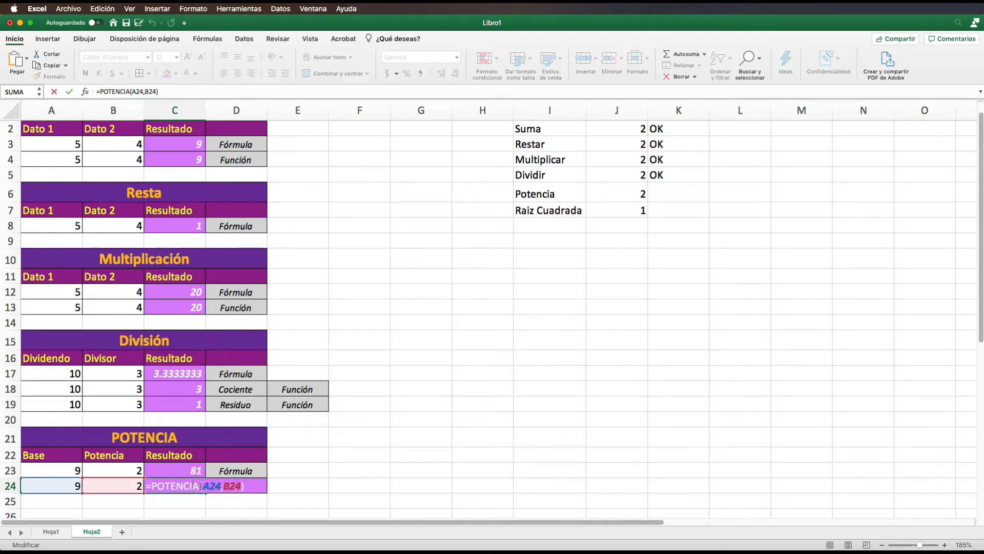
left_click_drag(195, 486, 152, 486)
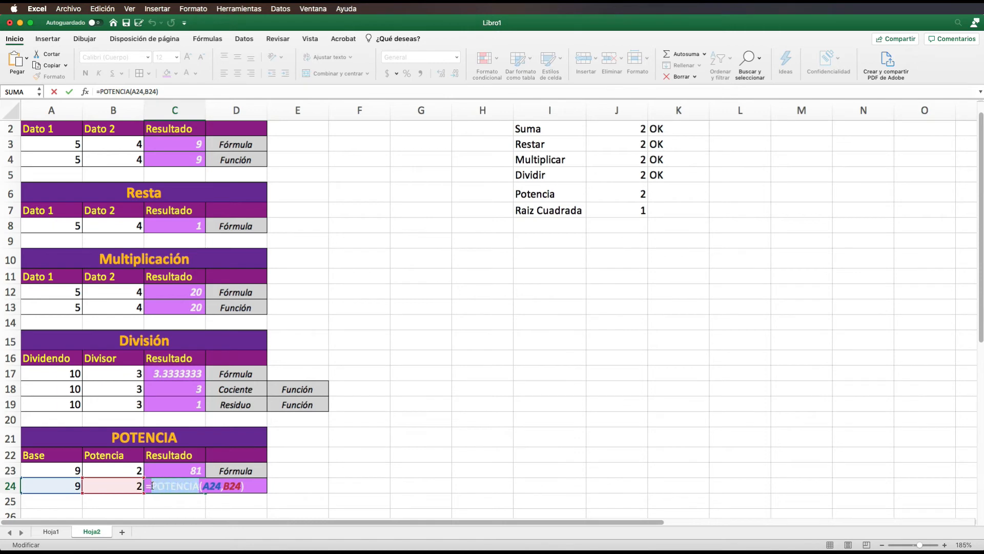
left_click(249, 487)
key("Return")
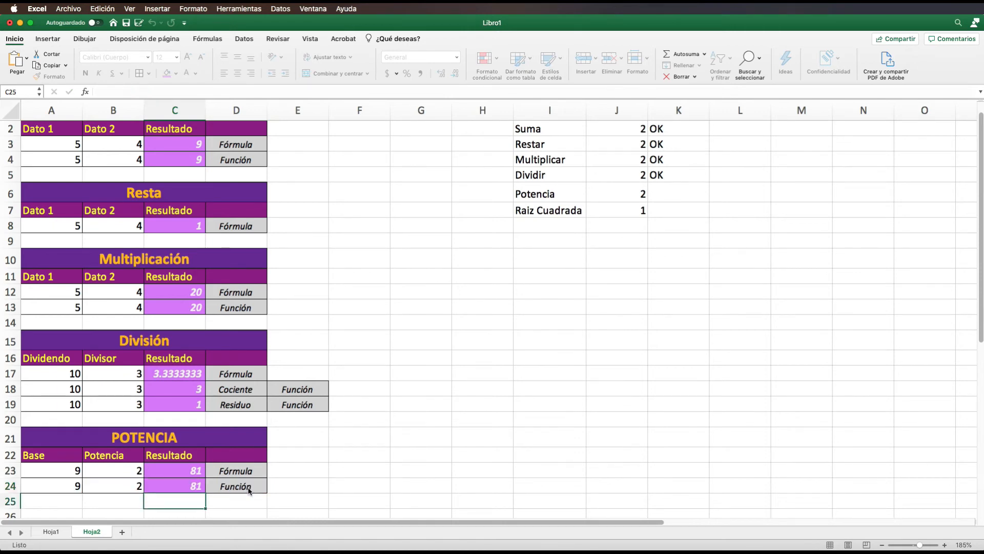
Step: Copy the POTENCIA table in A21:D24 and paste it below, starting at A27
scroll(247, 487, "down", 1)
key("Down")
key("Down")
key("Down")
key("Down")
key("Down")
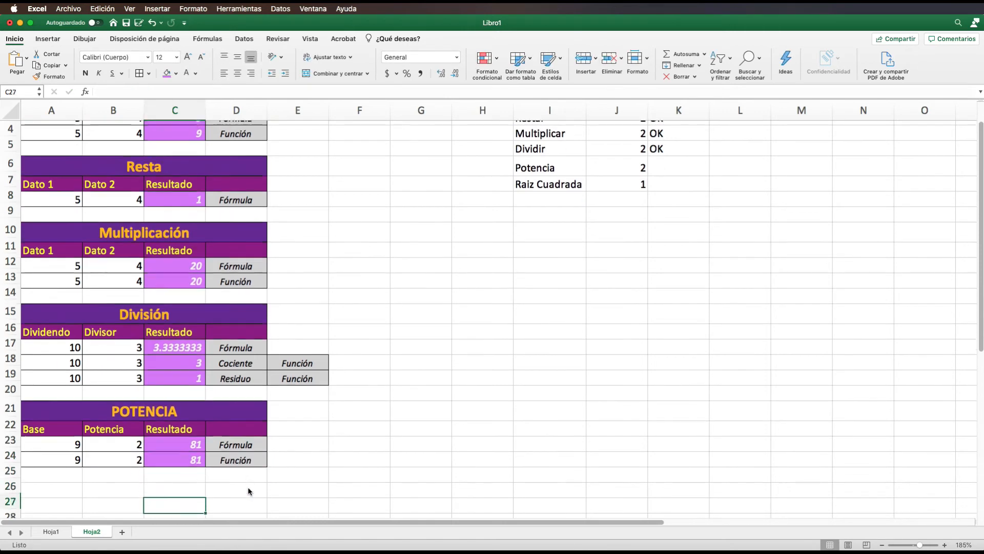
key("Down")
key("Down")
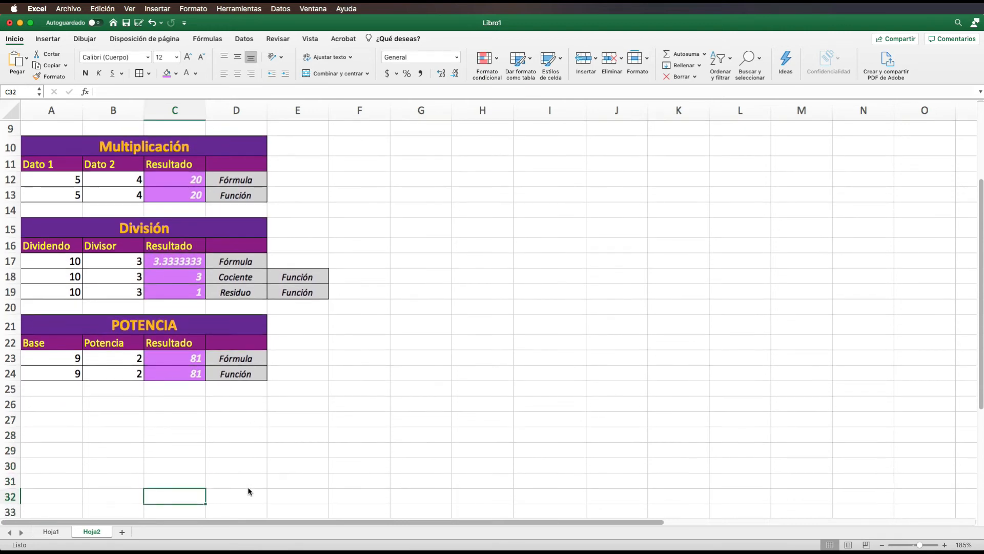
left_click_drag(64, 318, 215, 368)
key("super+c")
left_click(61, 409)
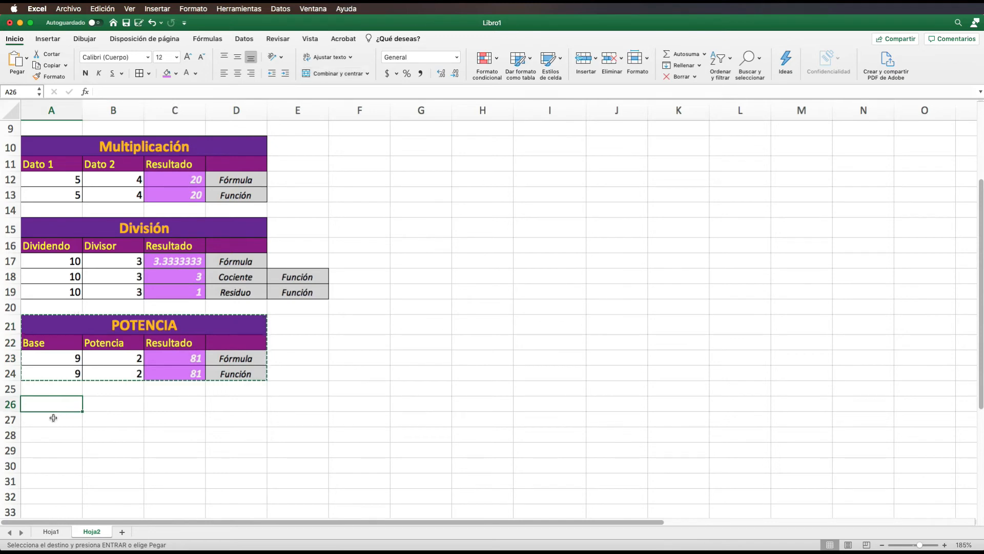
left_click(55, 416)
key("super+v")
Step: Change the pasted table's title in A27 to Raíz
double_click(175, 422)
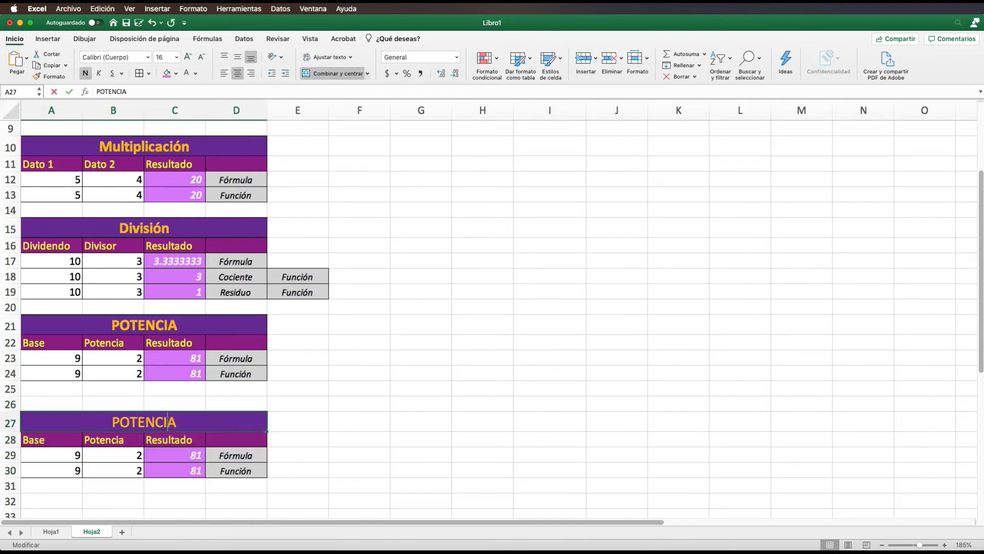
double_click(175, 422)
type("Ra")
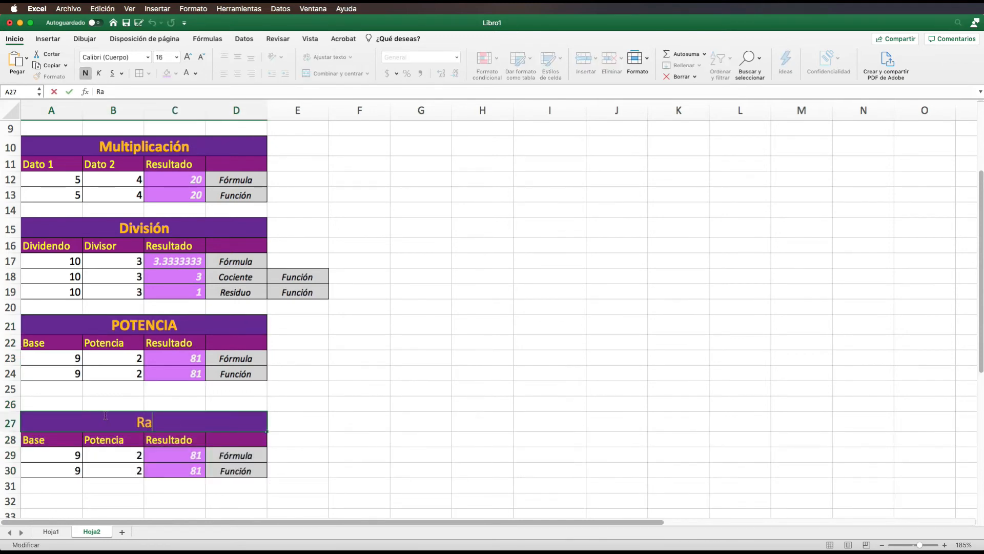
type("Z")
key("BackSpace")
type("iz")
key("BackSpace")
key("BackSpace")
type("íz Cu")
key("BackSpace")
key("BackSpace")
left_click(333, 438)
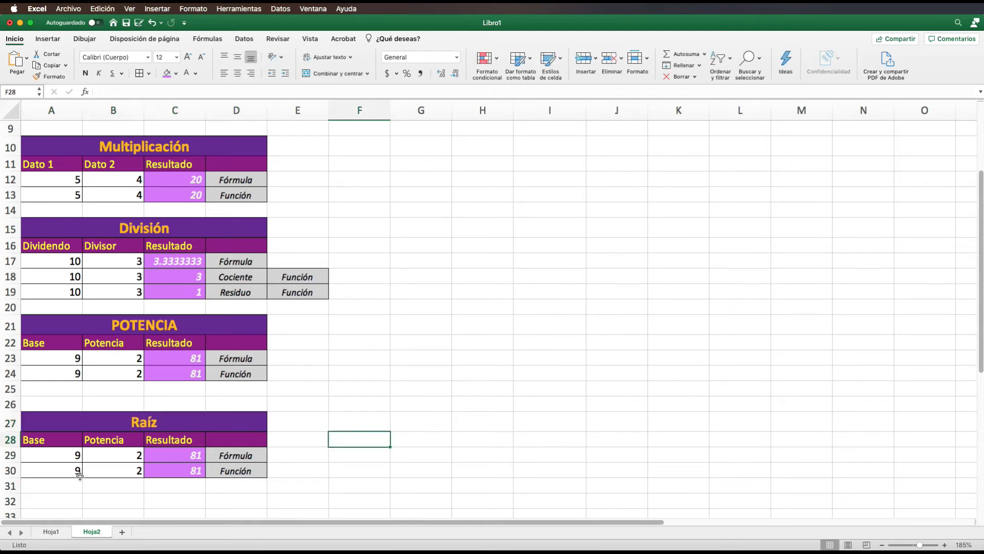
Step: Clear the exponent value in B29 of the Raíz table's Fórmula row
left_click(72, 456)
left_click(119, 457)
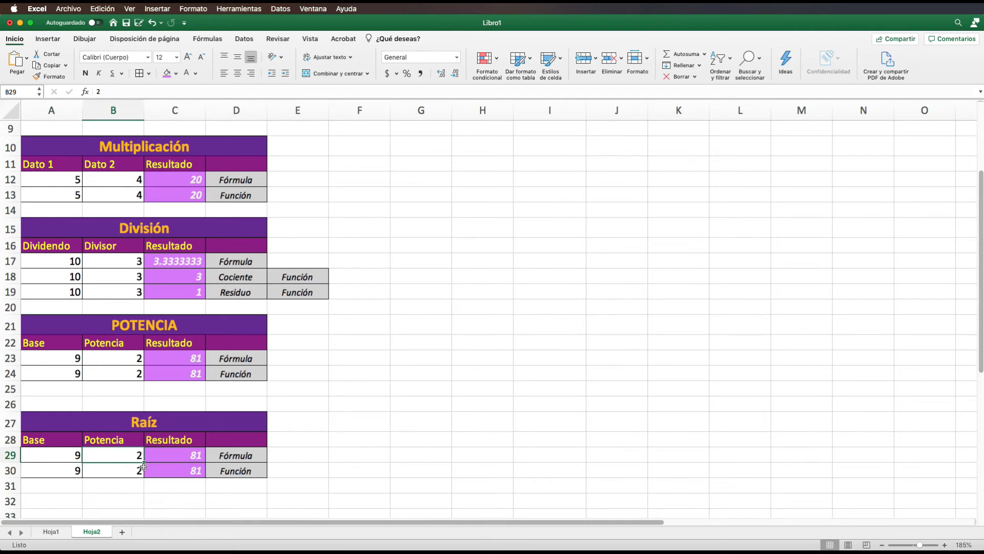
key("Delete")
key("Left")
key("Right")
key("Right")
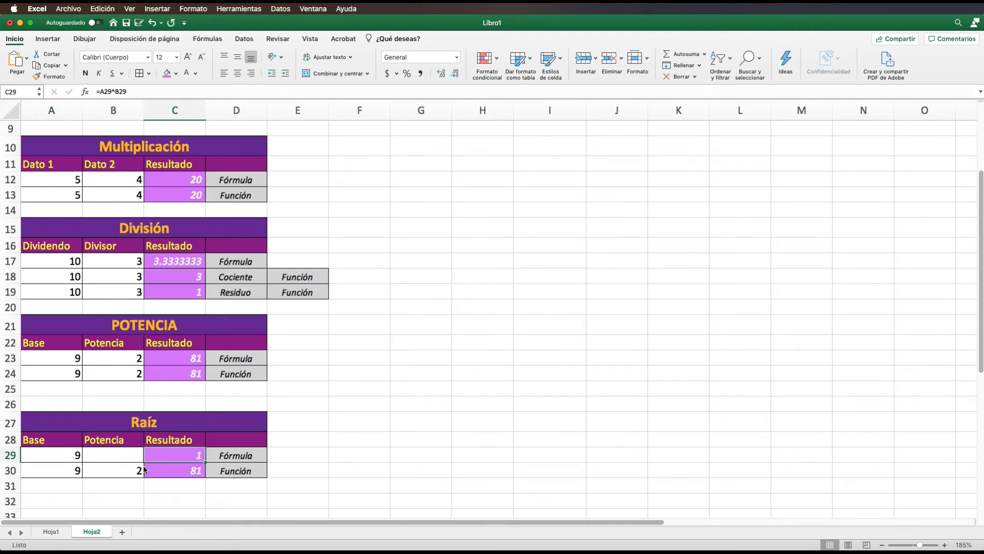
key("Left")
key("Left")
key("Right")
key("Up")
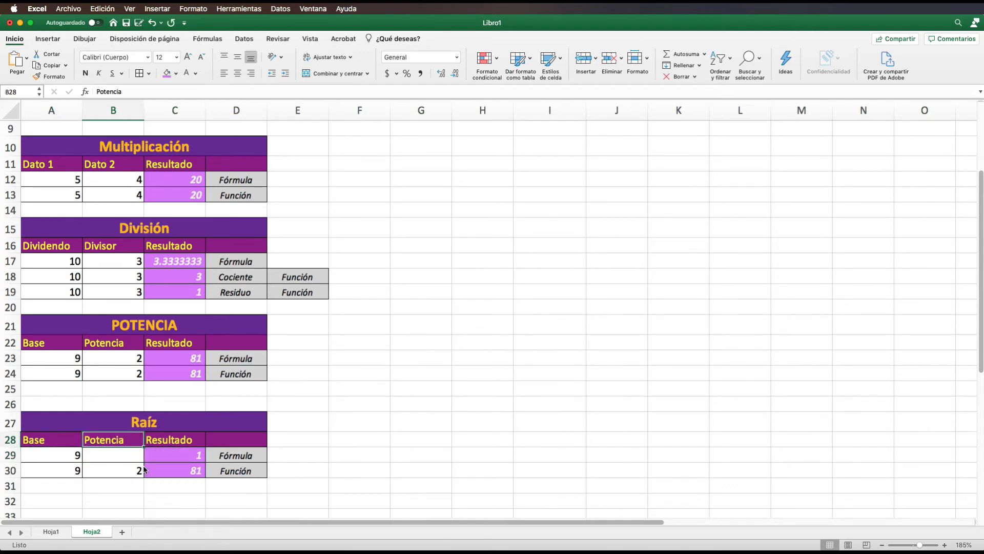
key("Down")
key("Right")
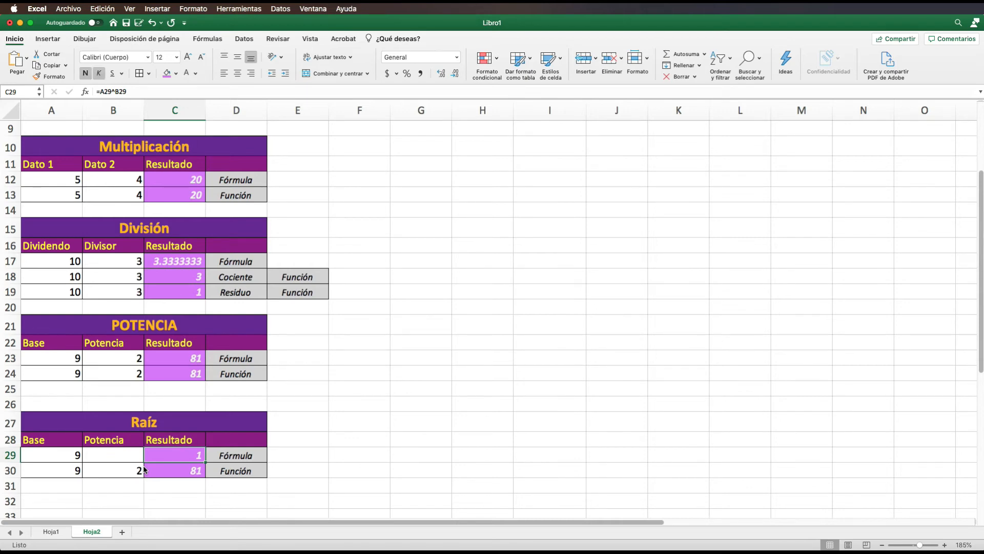
Step: Examine the power formula copied into C29 and leave it without changing it
double_click(169, 458)
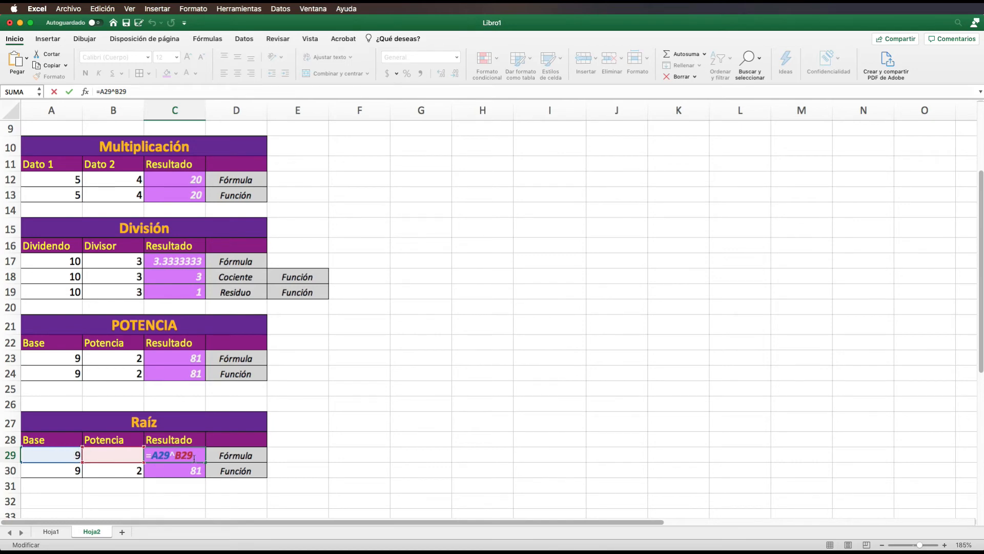
left_click_drag(194, 457, 152, 457)
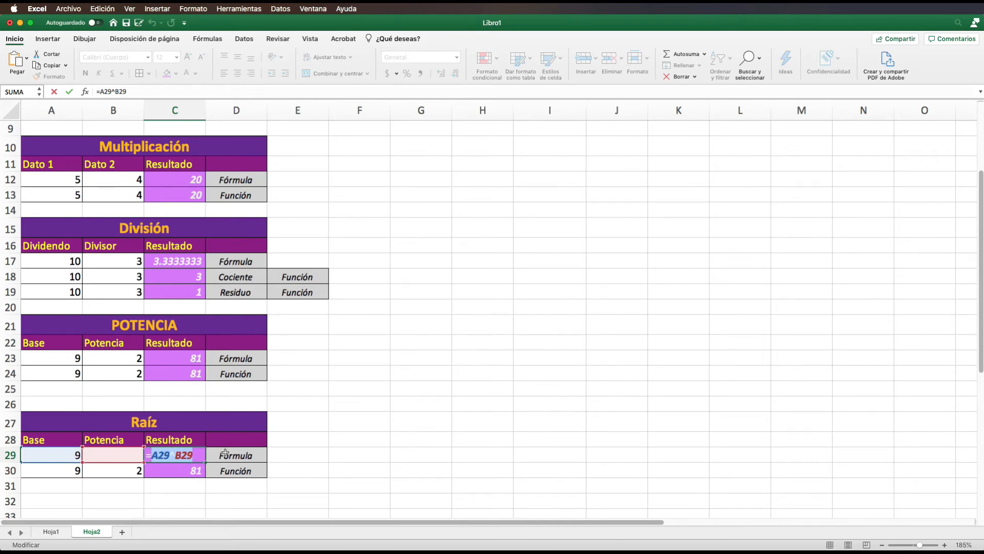
left_click(193, 453)
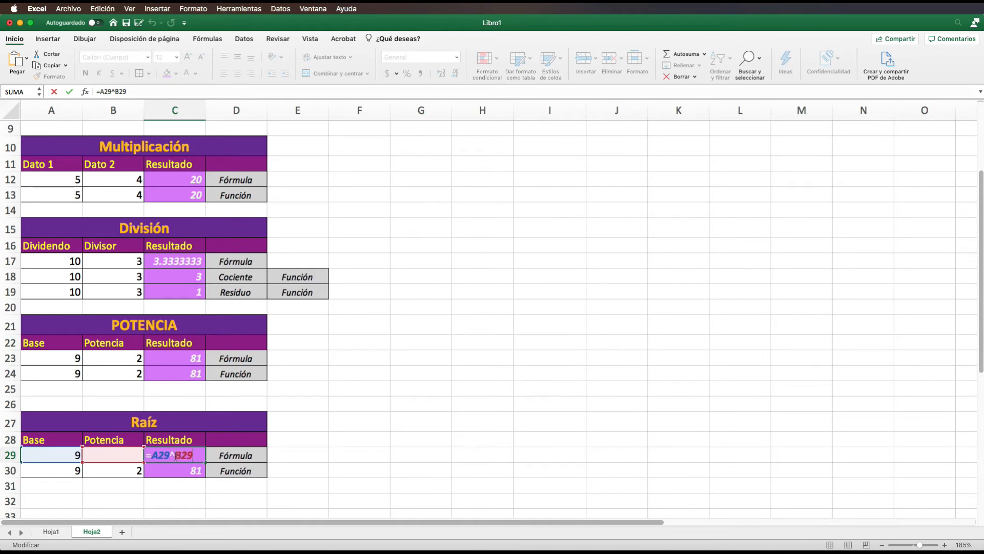
left_click_drag(195, 456, 152, 455)
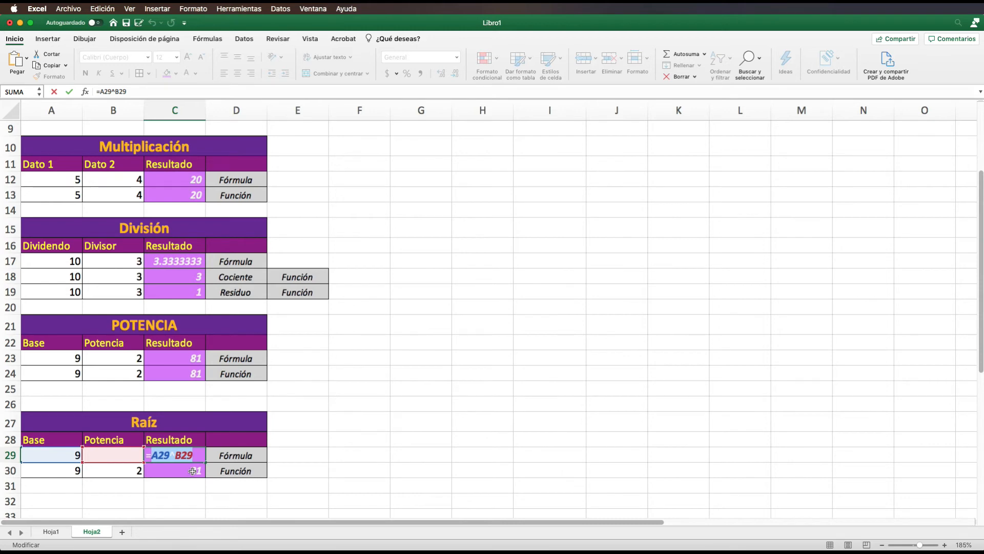
key("Escape")
Step: Clear the exponent value in B30 of the Raíz table's Función row and select the Potencia header in B28
left_click(118, 470)
key("Delete")
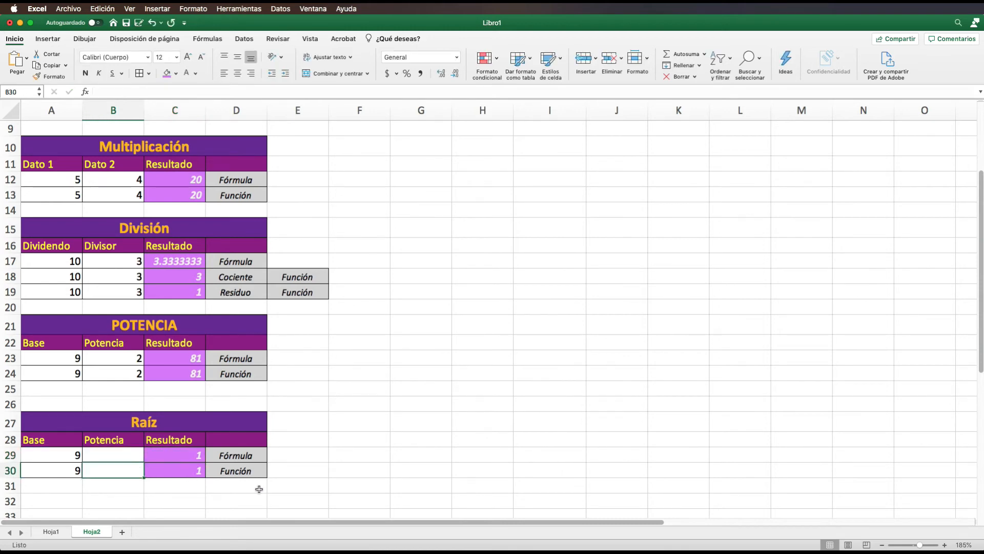
left_click(118, 456)
left_click(119, 438)
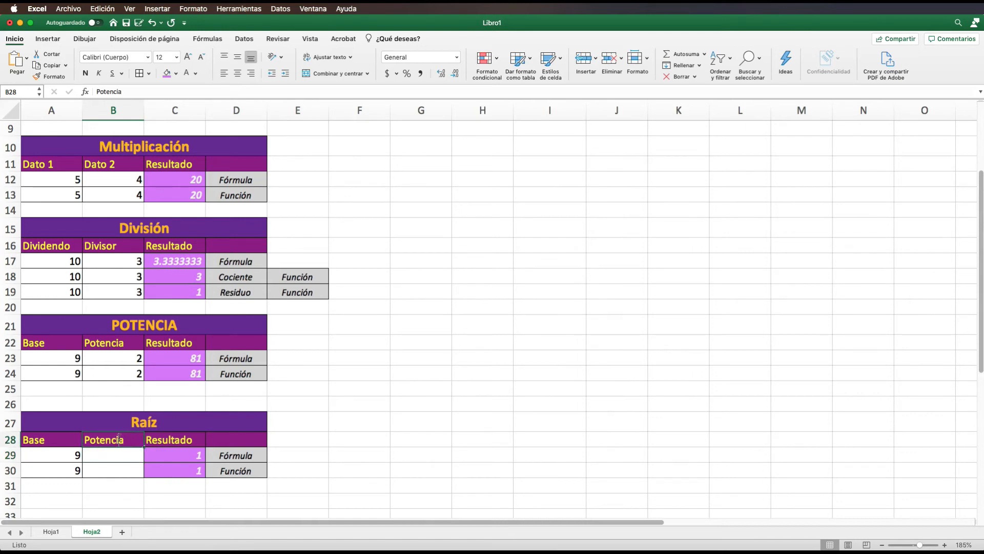
Step: Enter =1/2 as the exponent in B29 of the Raíz table's Fórmula row
double_click(126, 441)
left_click(117, 461)
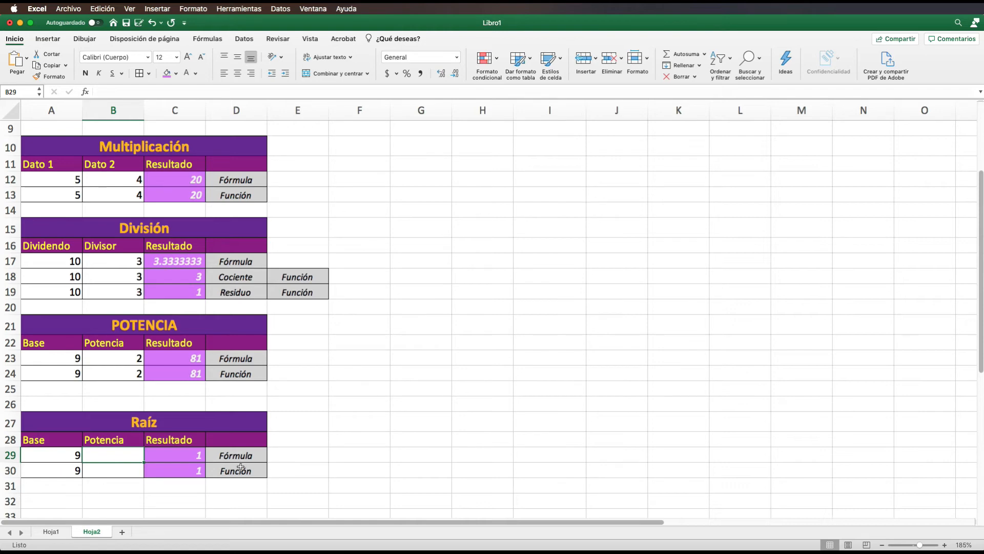
left_click(242, 457)
left_click(126, 458)
type("=1/2")
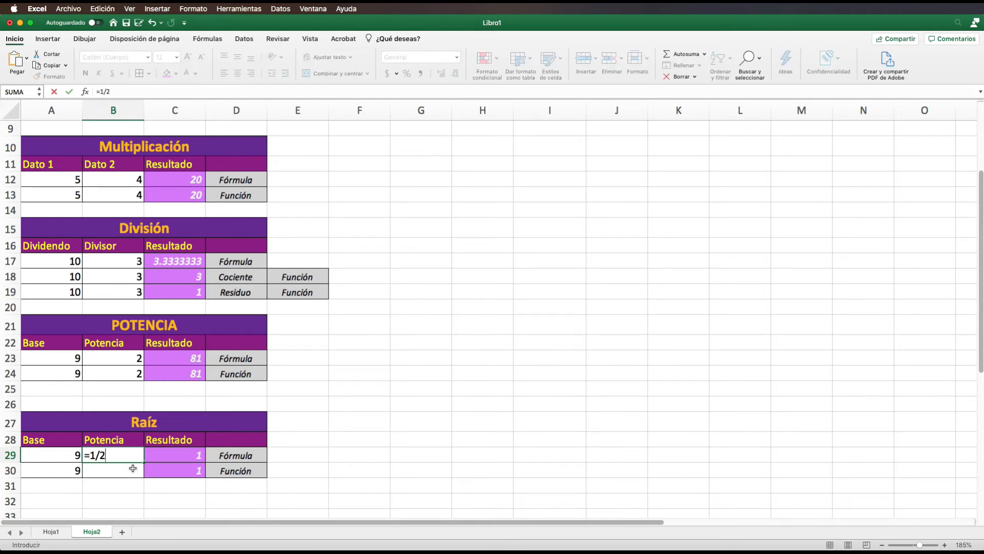
left_click(169, 456)
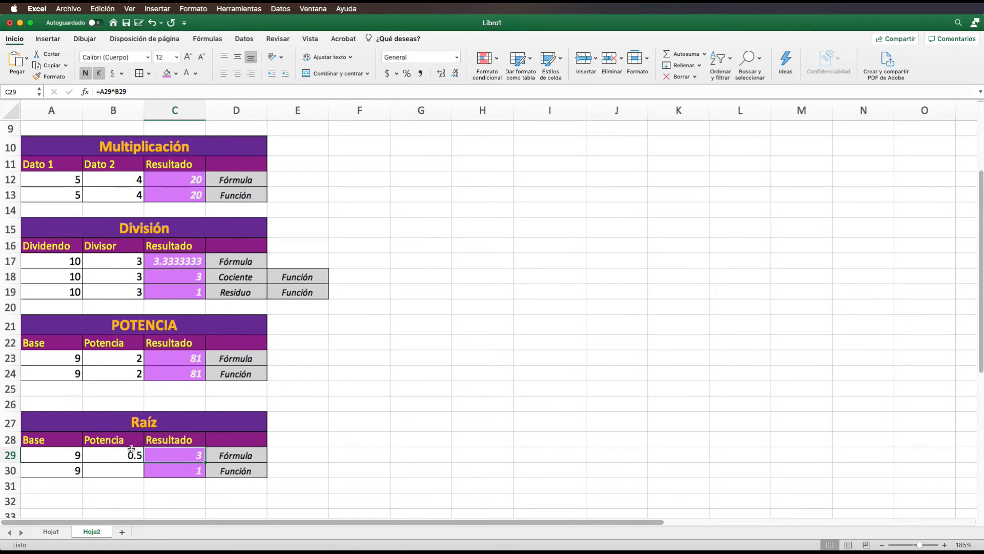
Step: Inspect the power formula in C29 of the Raíz table and leave it unchanged
double_click(174, 453)
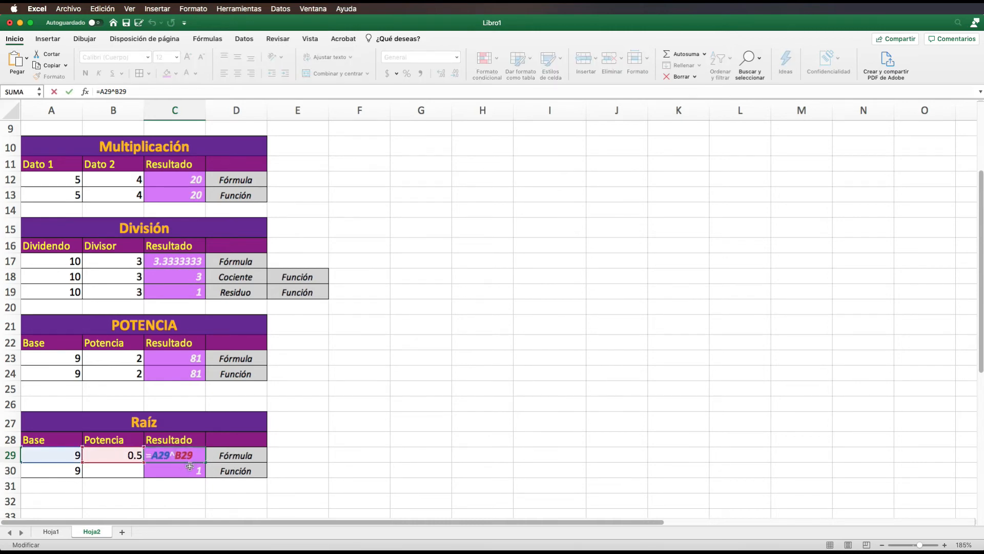
key("Return")
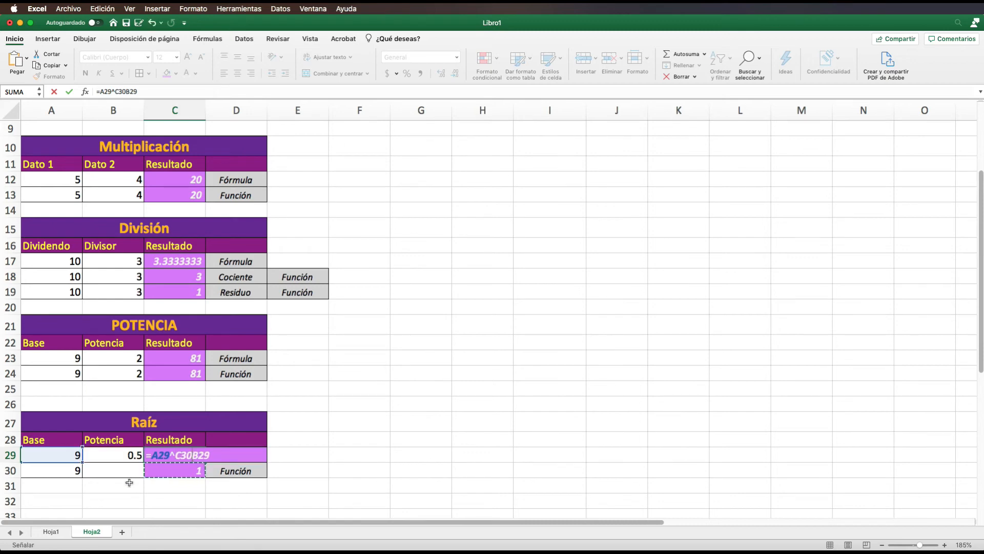
left_click(41, 473)
Step: Replace the function name in C30 of the Raíz table with RAIZ and try to enter the formula
left_click(178, 471)
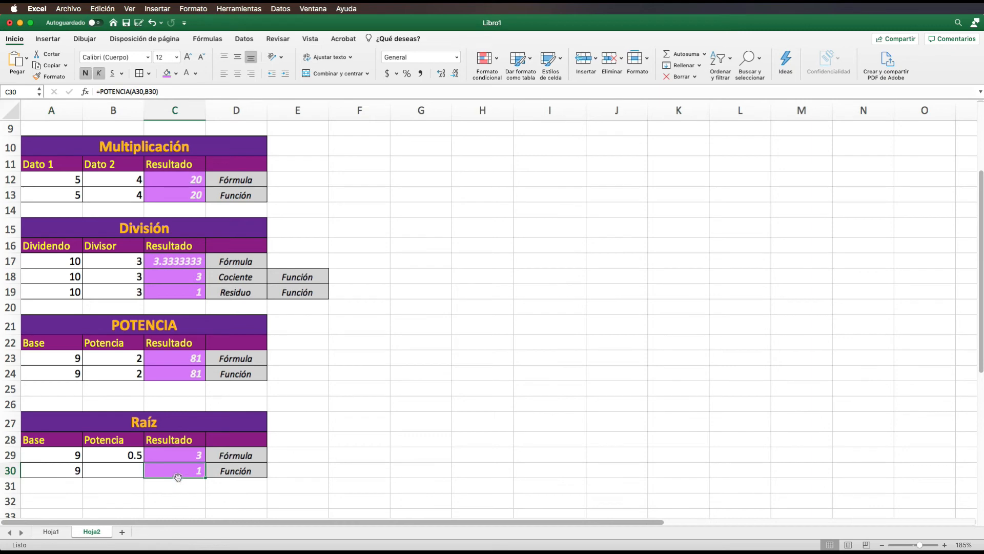
double_click(180, 472)
left_click_drag(200, 470, 154, 466)
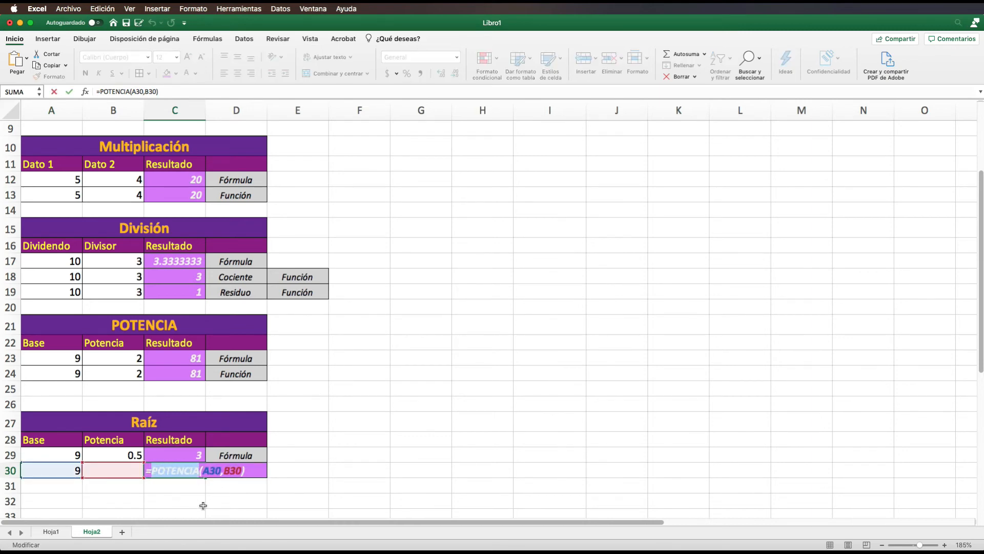
type("RA")
type("IZ")
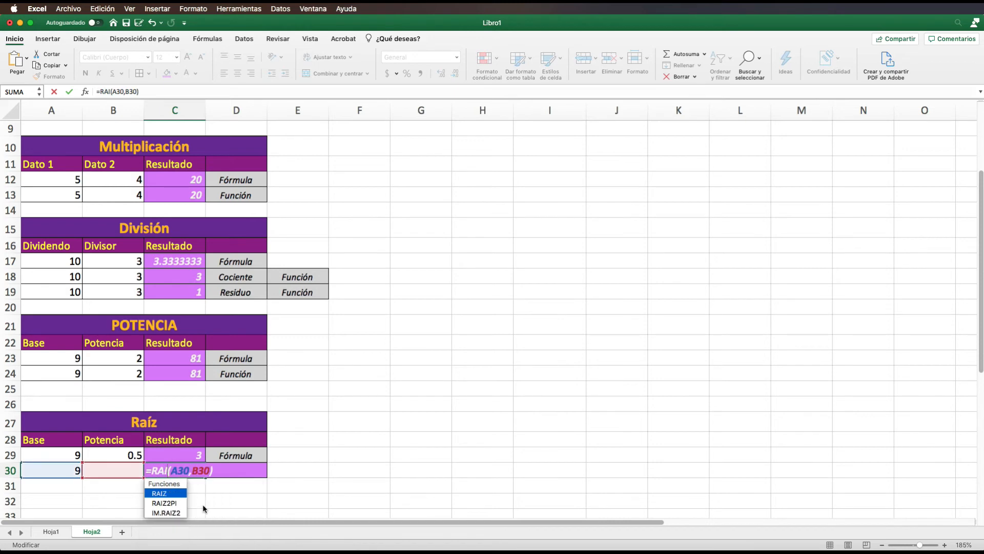
key("Return")
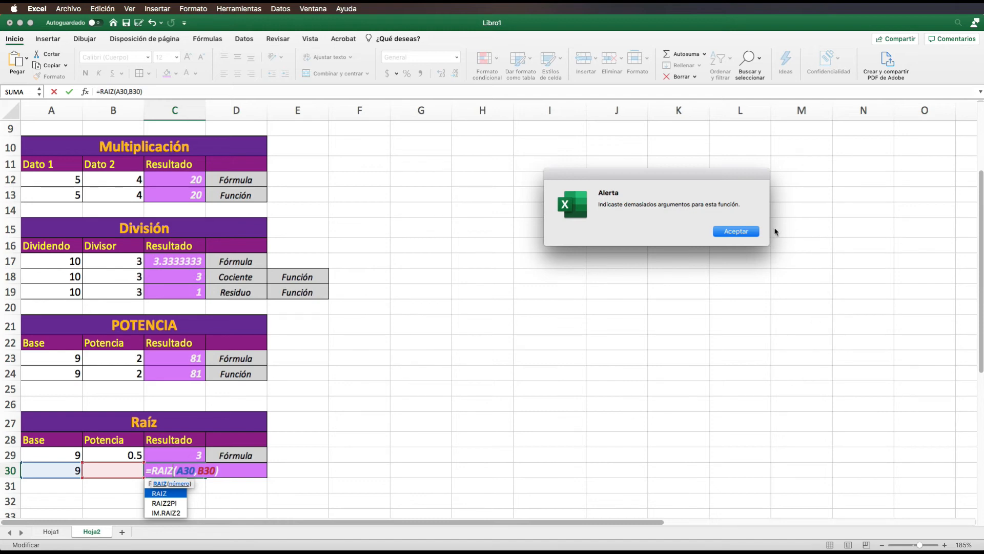
Step: Remove the B30 argument from the formula in C30 so that it reads =RAIZ(A30)
left_click(751, 235)
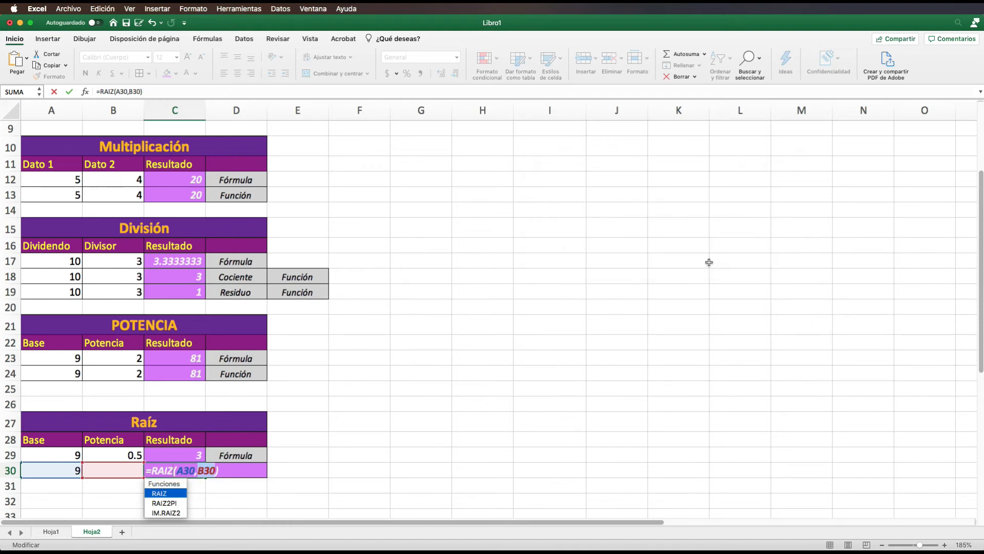
left_click(218, 472)
key("BackSpace")
key("BackSpace")
key("BackSpace")
key("BackSpace")
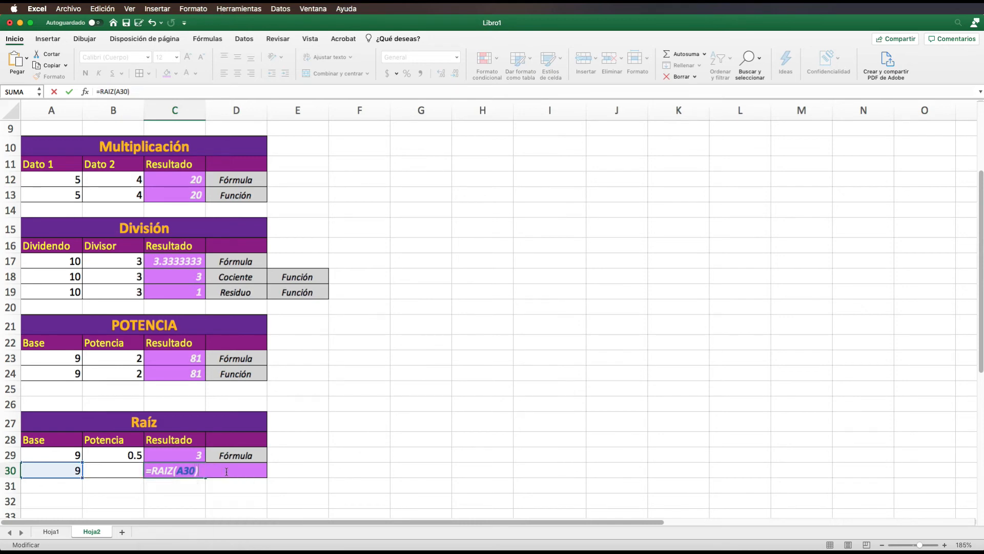
key("Return")
key("Up")
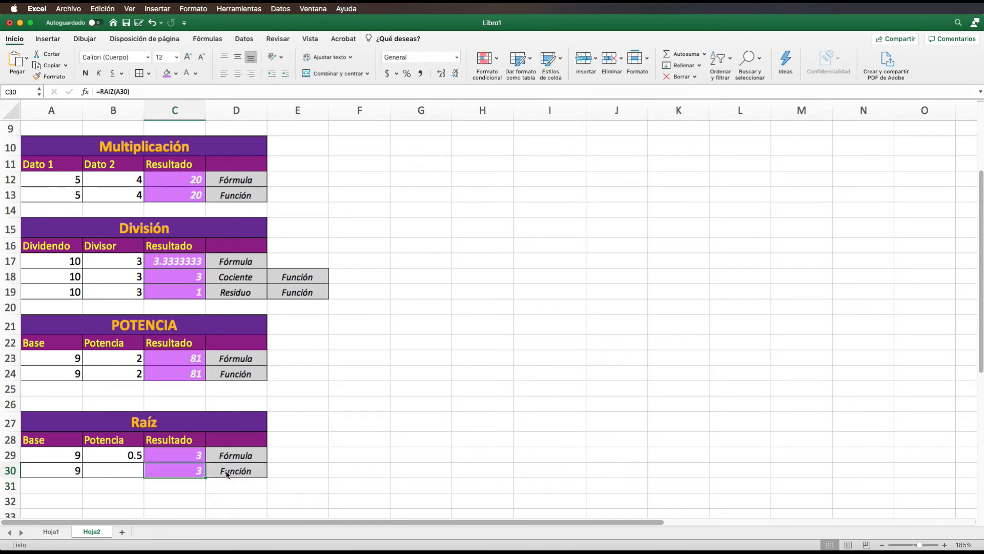
Step: Review the base and exponent cells in row 30 and the RAIZ function in C30, leaving them unchanged
key("Left")
key("Left")
key("Right")
key("Left")
key("Right")
key("Right")
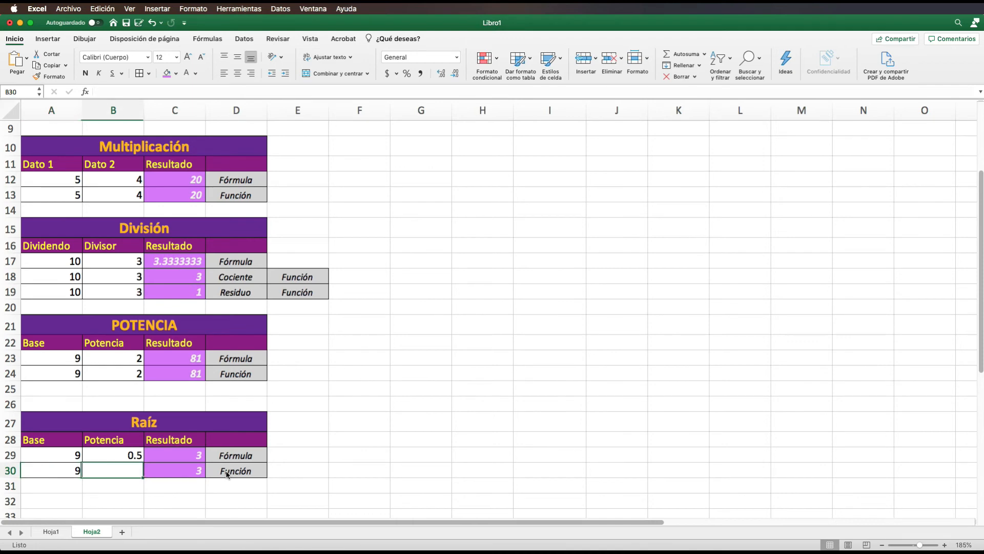
double_click(201, 472)
left_click_drag(172, 467, 153, 468)
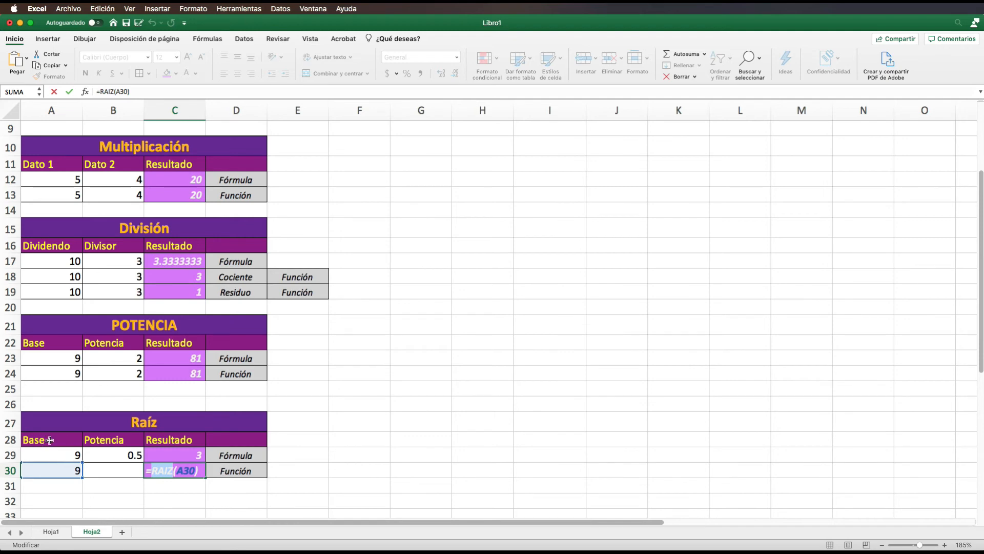
key("Return")
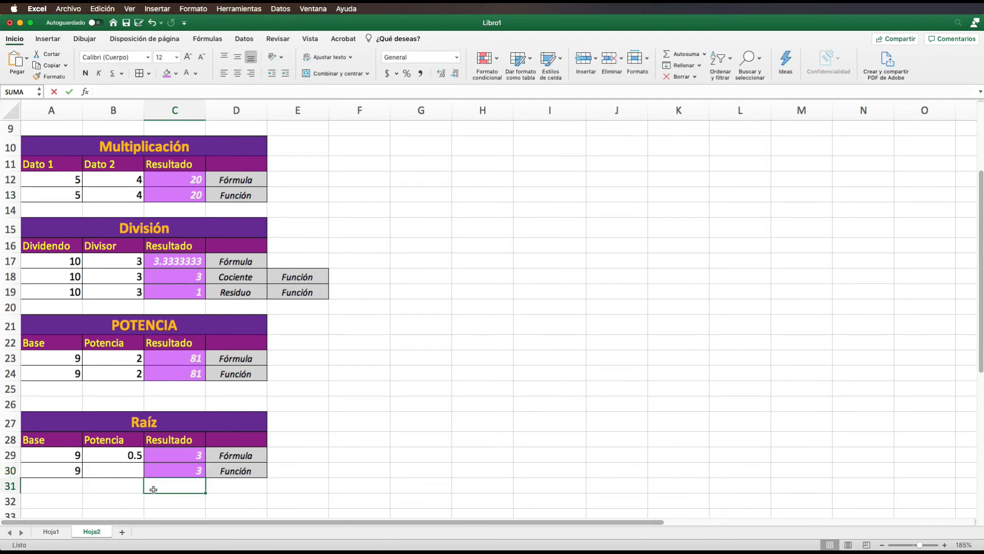
Step: Copy the Raíz table's Fórmula row cells A29:C29 and paste them at A31 as an extra row
left_click(67, 488)
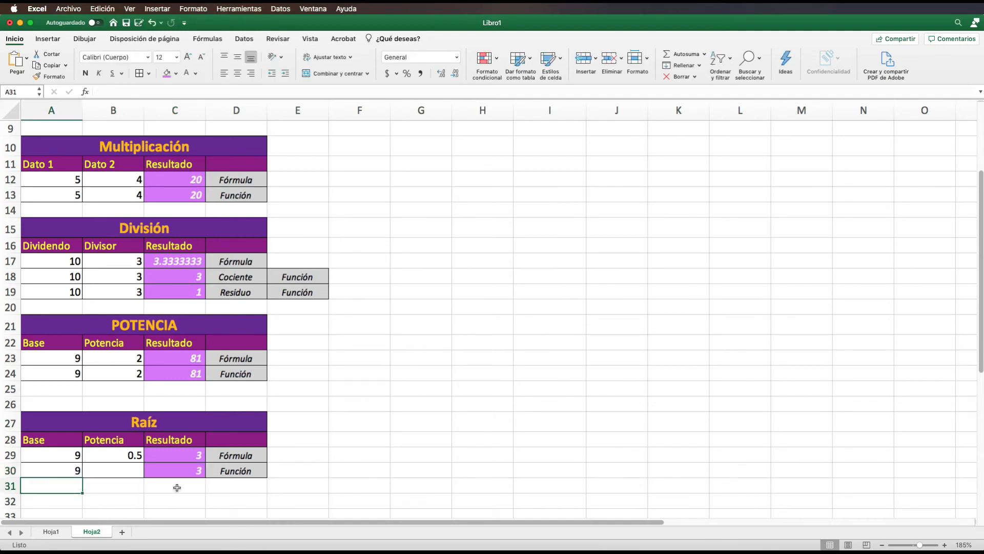
left_click_drag(75, 455, 190, 453)
key("super+c")
left_click(59, 484)
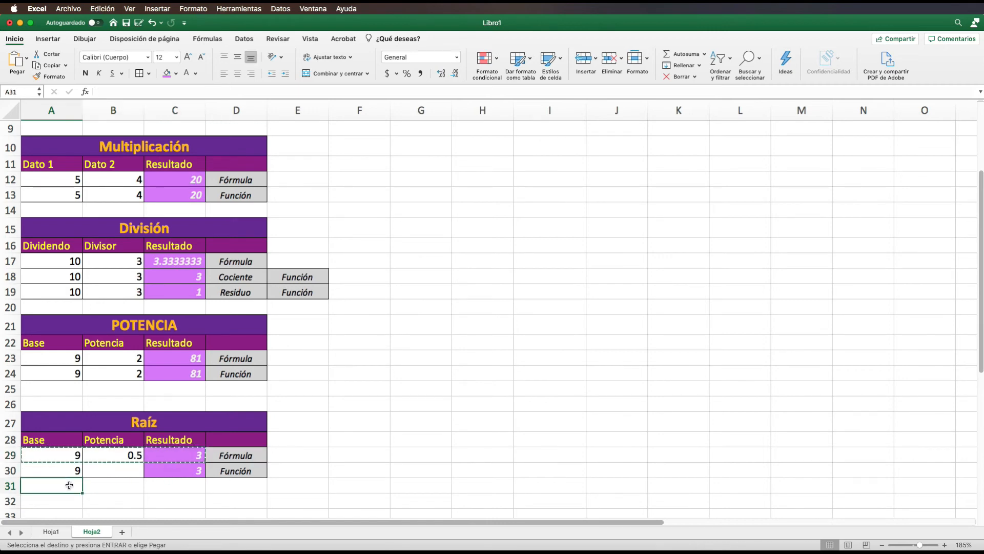
key("super+v")
Step: Label D31 Función and fill D30 down into it to apply the same label formatting
left_click(226, 488)
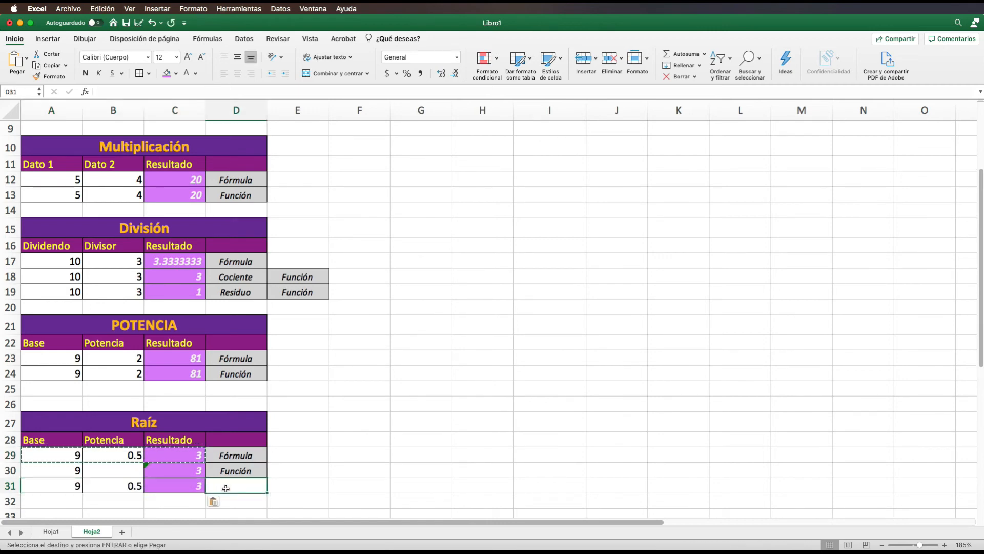
type("Funci")
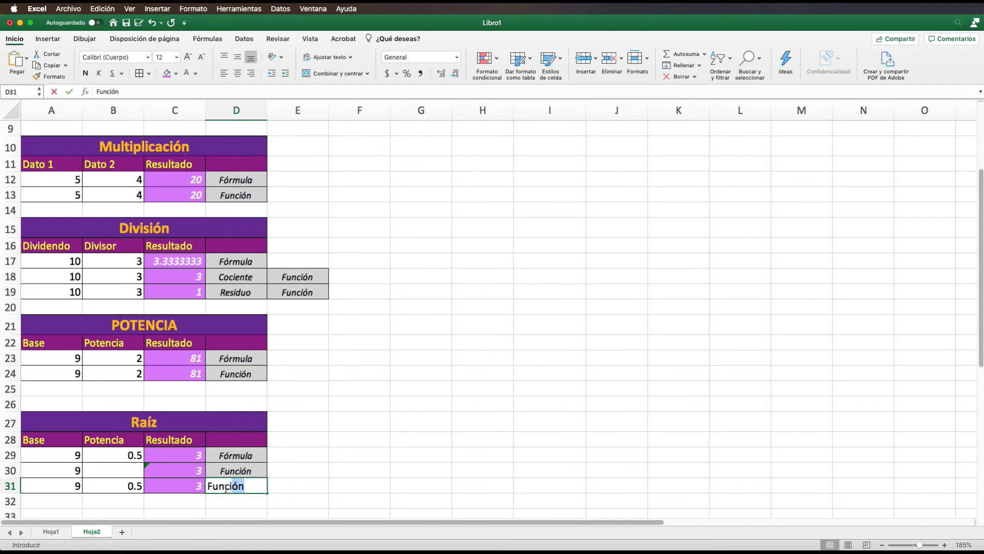
type("ón")
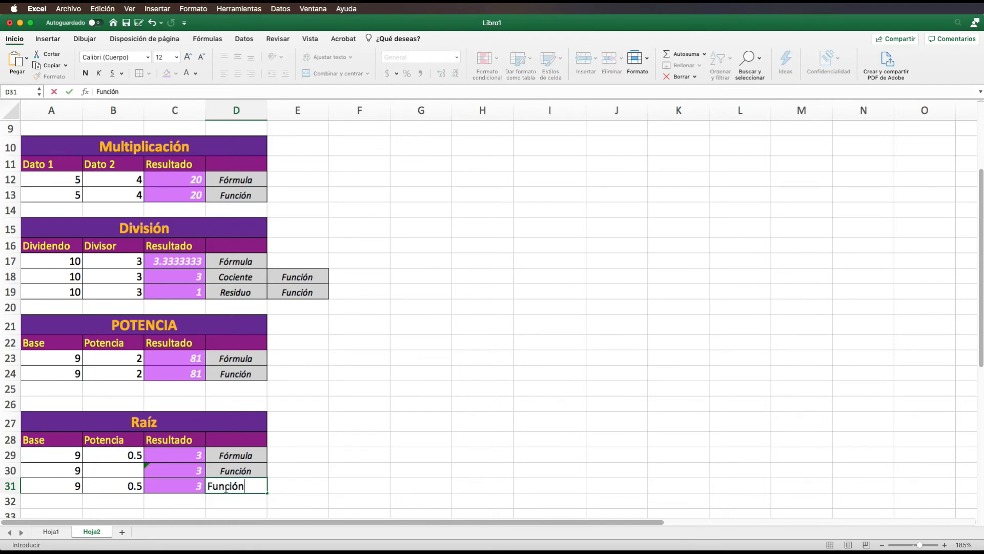
left_click(269, 472)
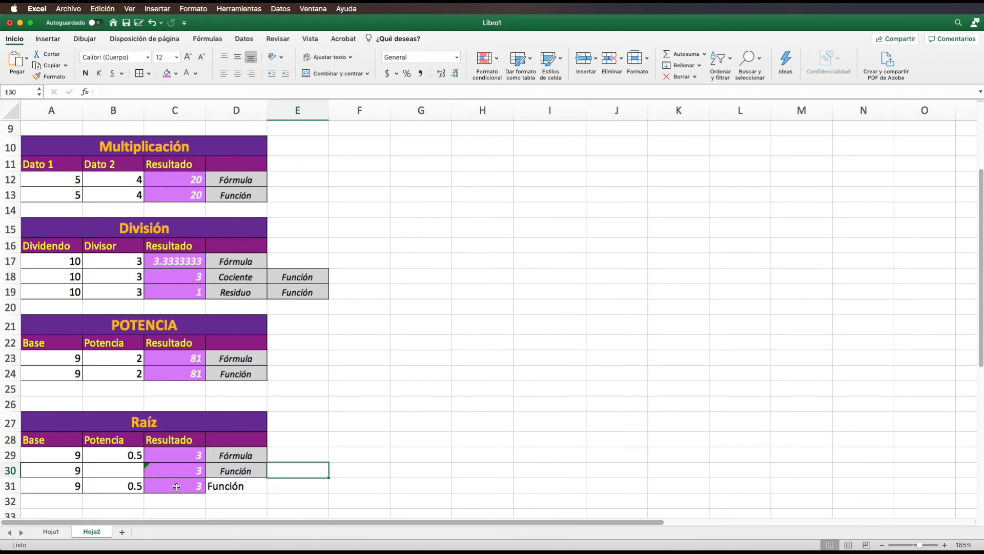
left_click(245, 479)
left_click_drag(266, 478, 265, 492)
left_click(312, 470)
Step: Replace the copied formula in C31 with =POTANCIA(A31,B31)
left_click(127, 487)
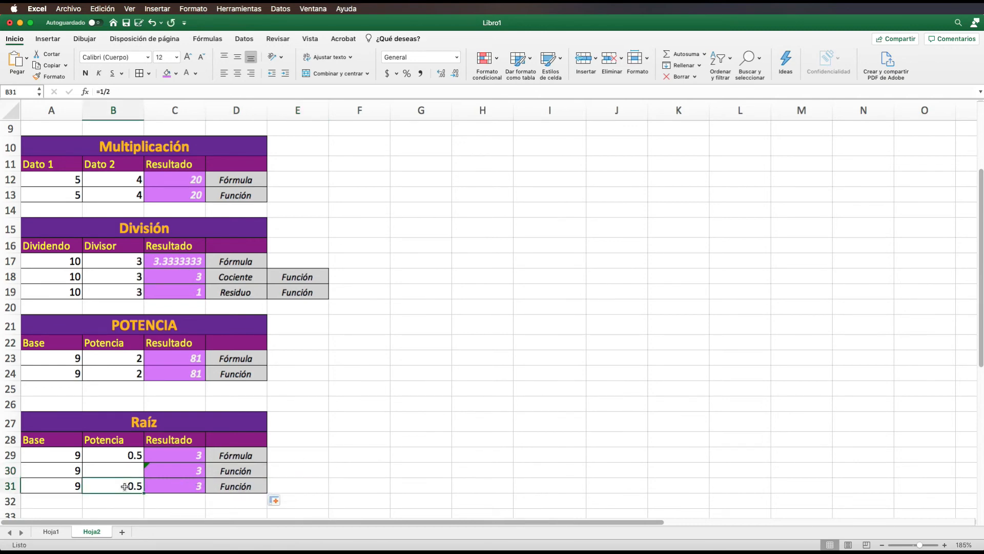
double_click(200, 487)
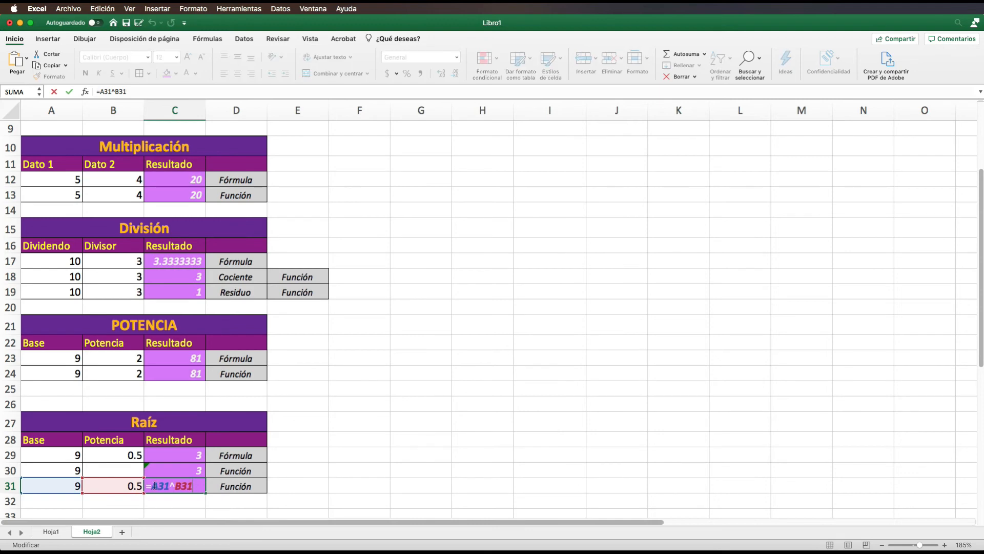
left_click_drag(155, 484, 216, 488)
type("PO")
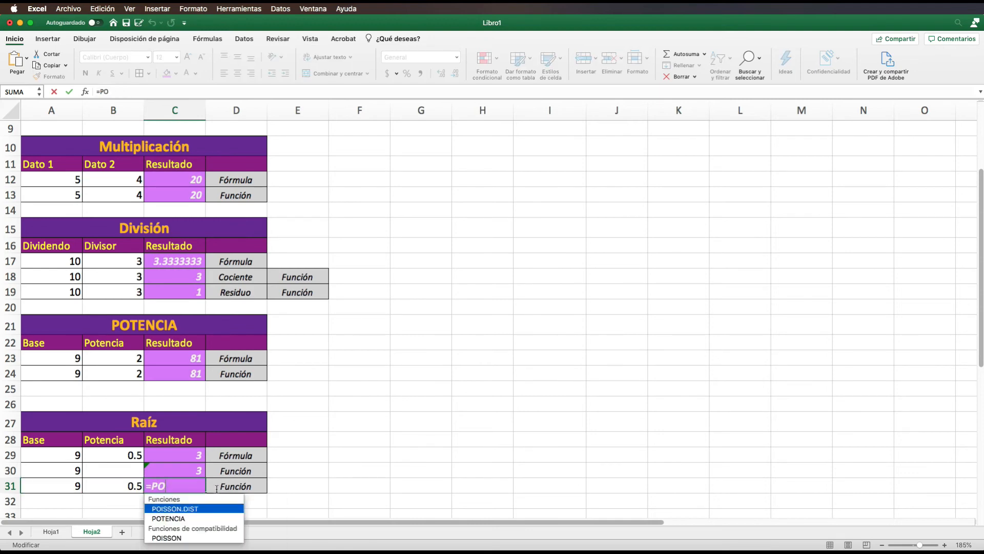
type("TANCIA")
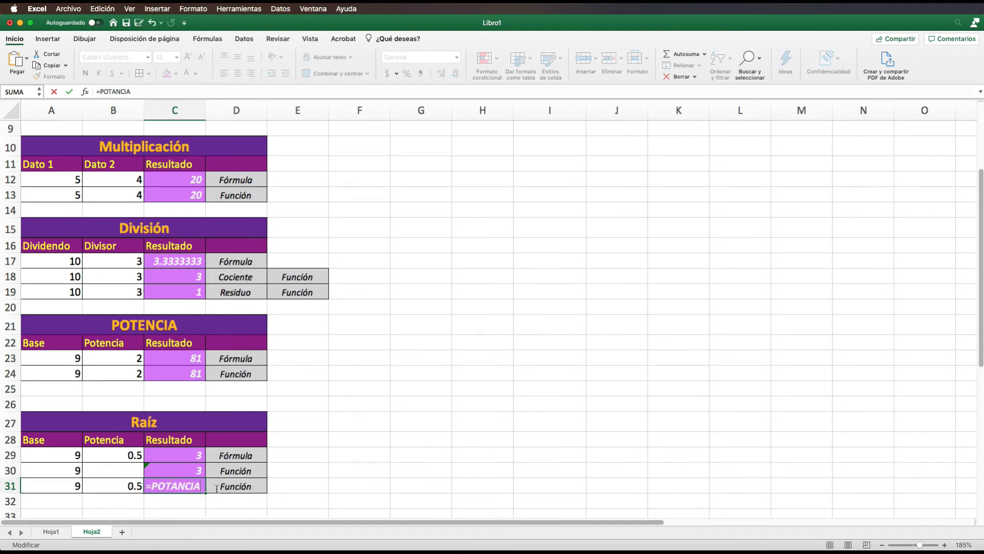
type("(")
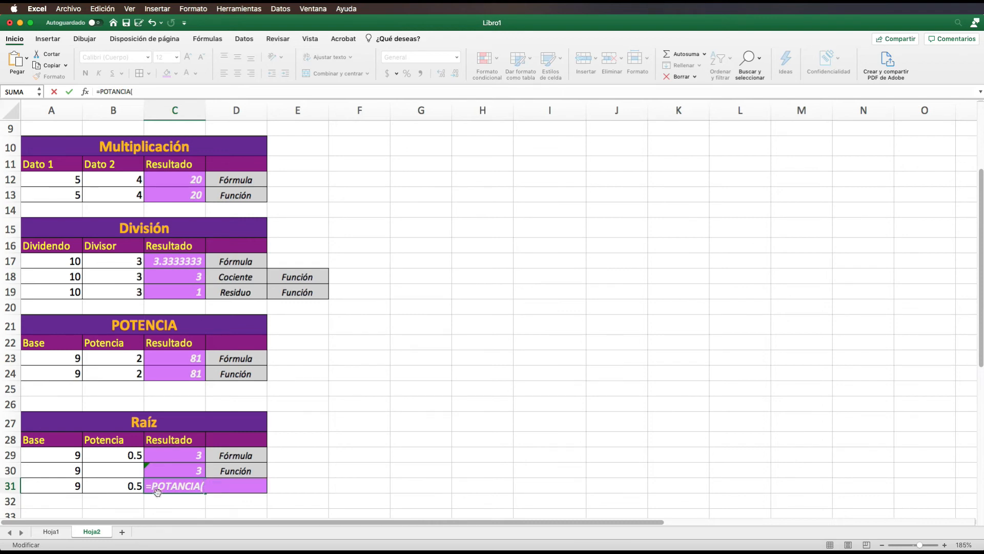
left_click(58, 487)
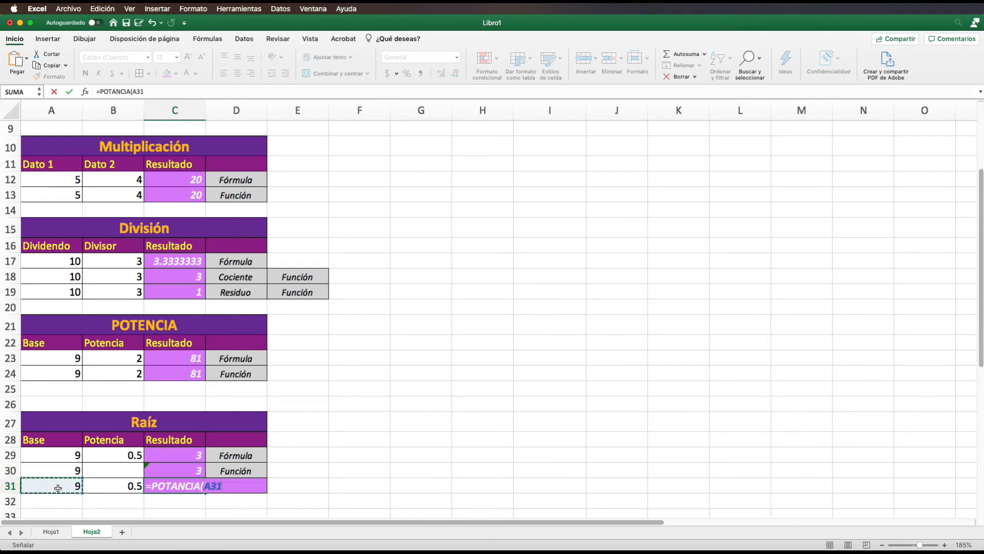
type("^")
key("BackSpace")
type(",")
left_click(99, 487)
type(")")
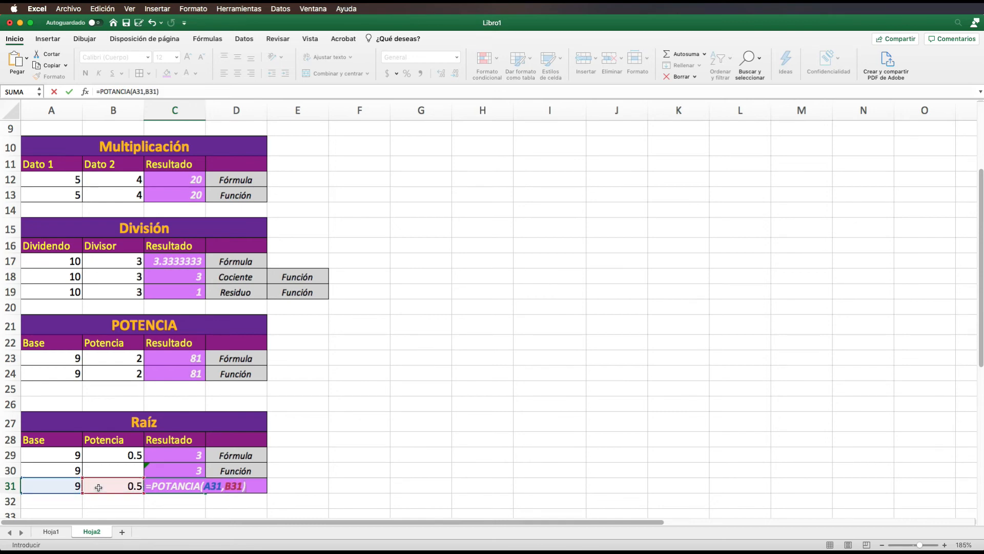
left_click(219, 489)
key("ctrl+Return")
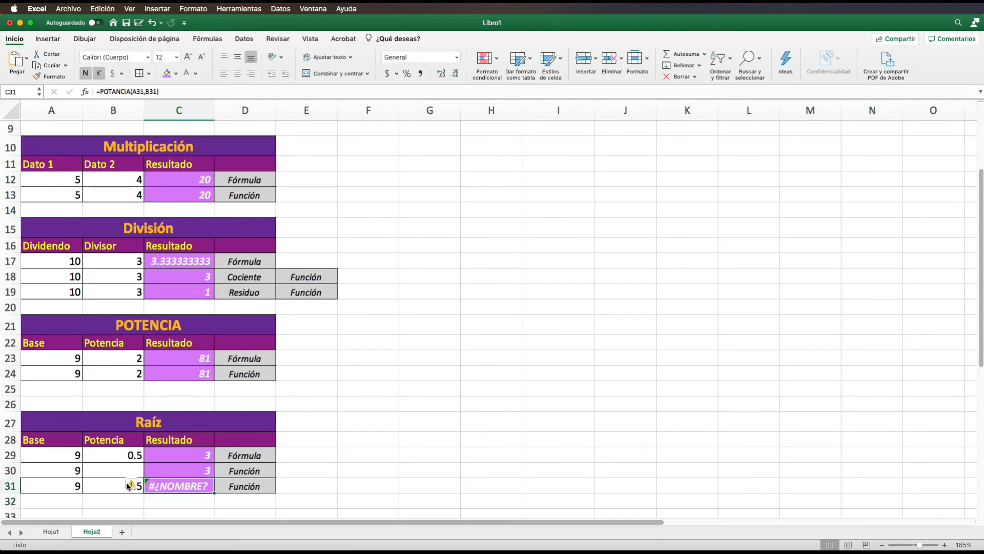
Step: Correct the function name in C31 so that the formula reads =POTENCIA(A31,B31)
left_click(114, 91)
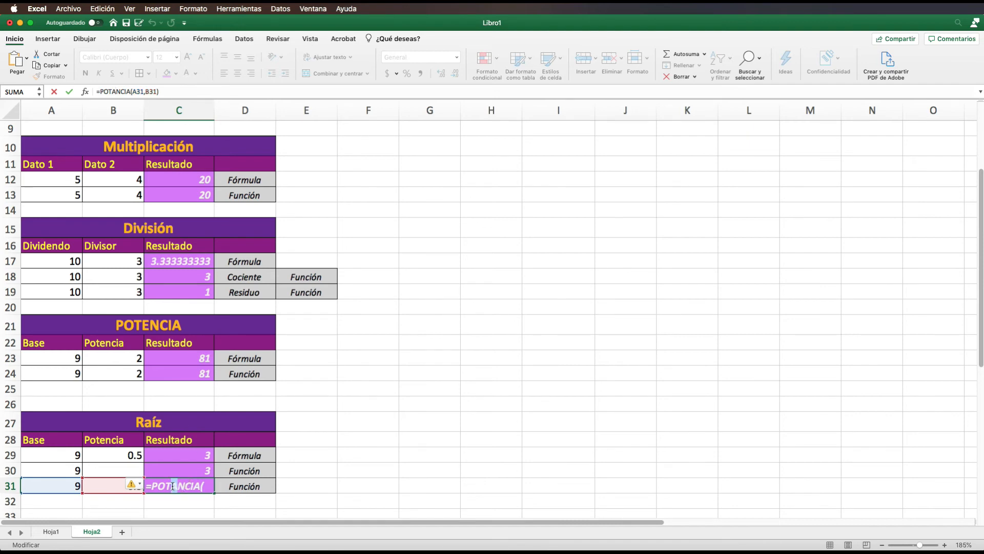
key("Escape")
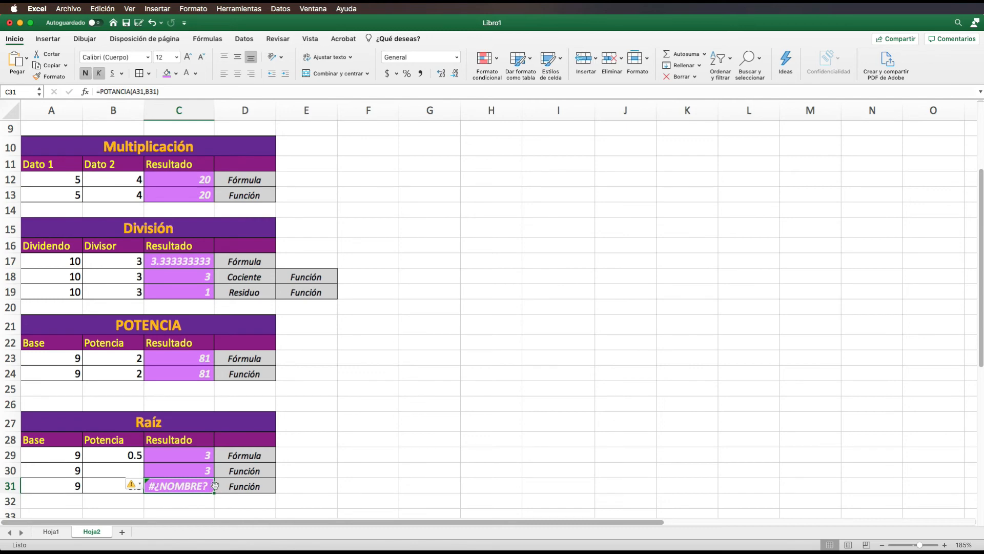
double_click(178, 485)
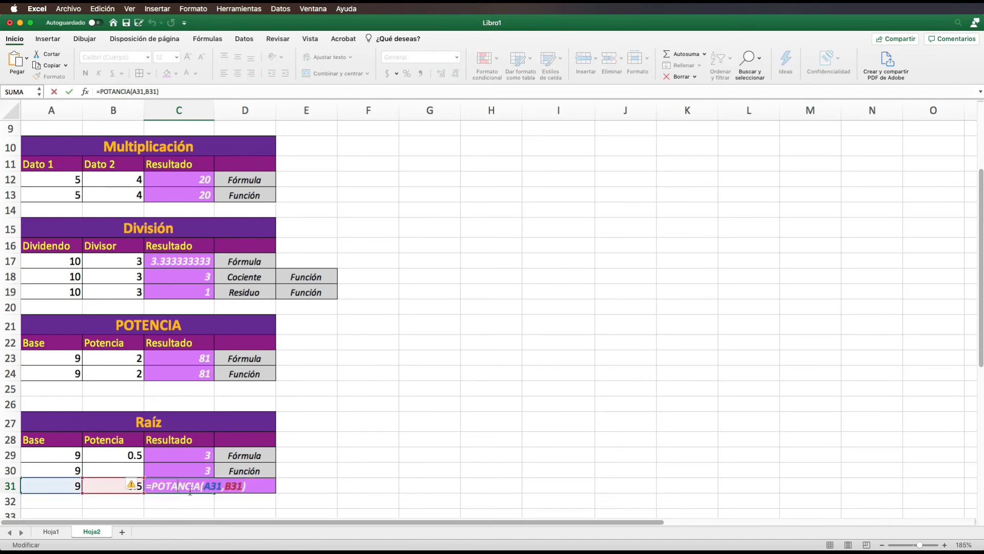
key("BackSpace")
type("E")
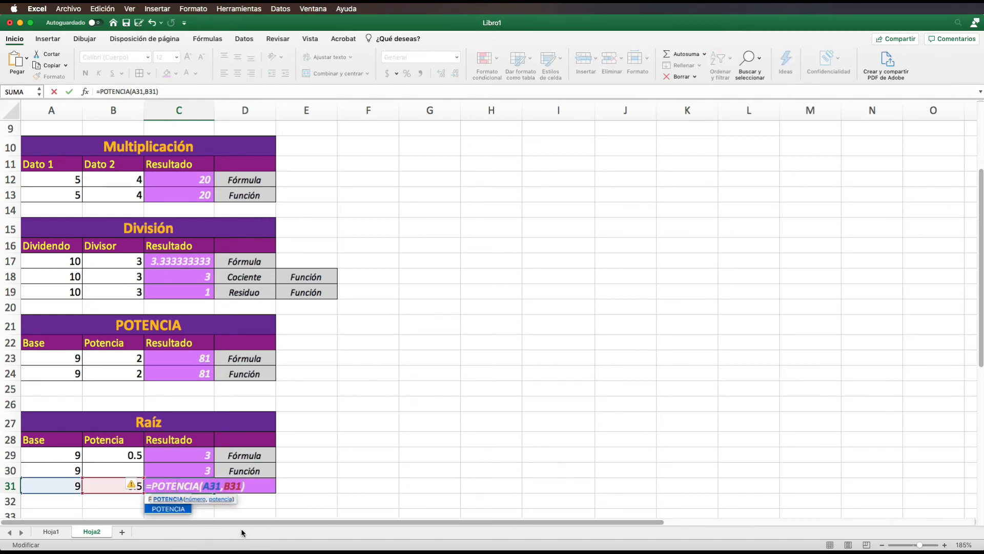
key("Return")
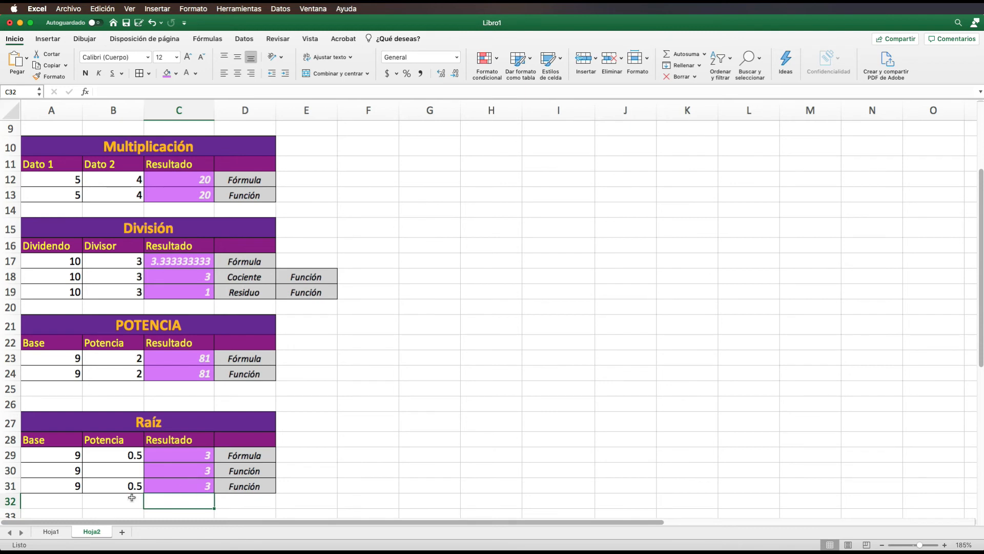
left_click(64, 487)
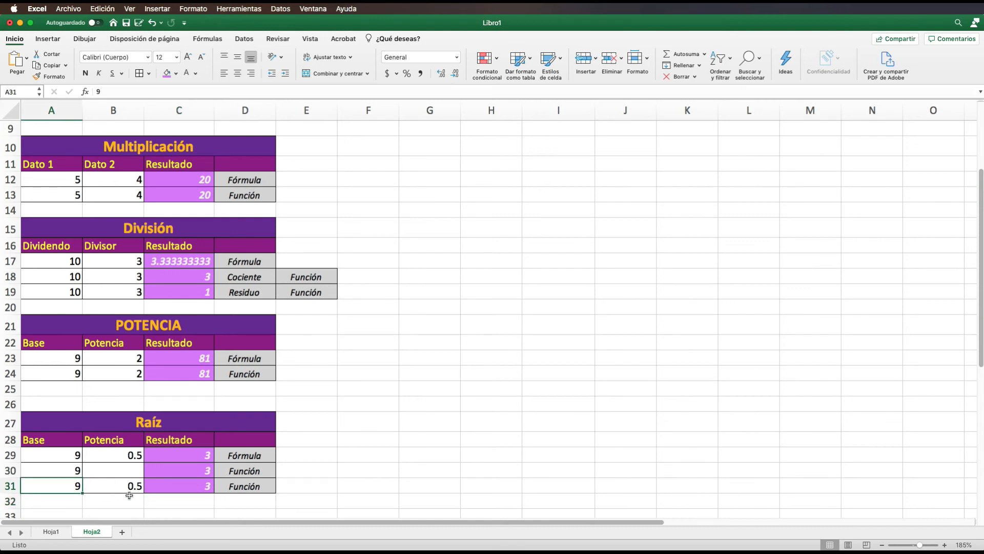
Step: Set the base in A31 to 27 and its exponent in B31 to =1/3
type("27")
key("Tab")
type("1")
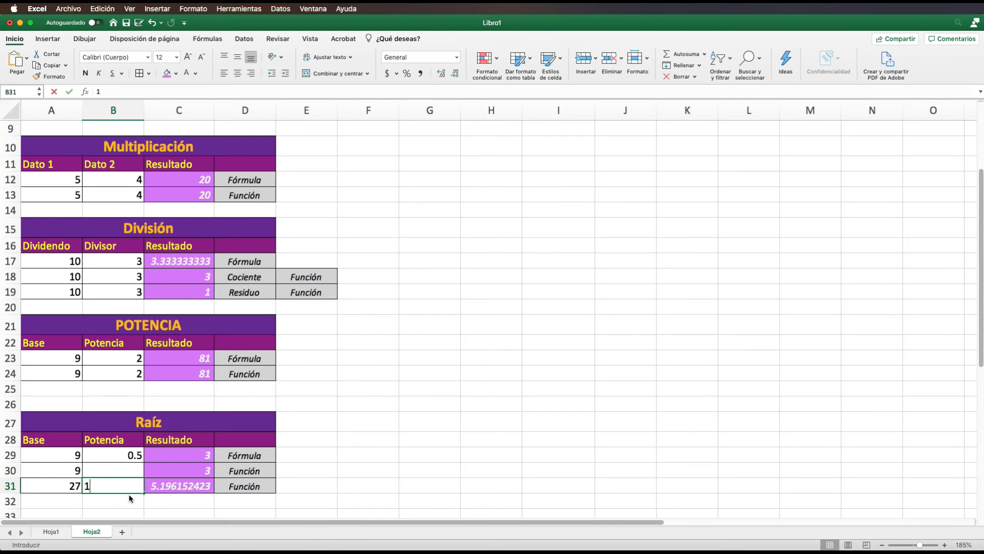
type("/3")
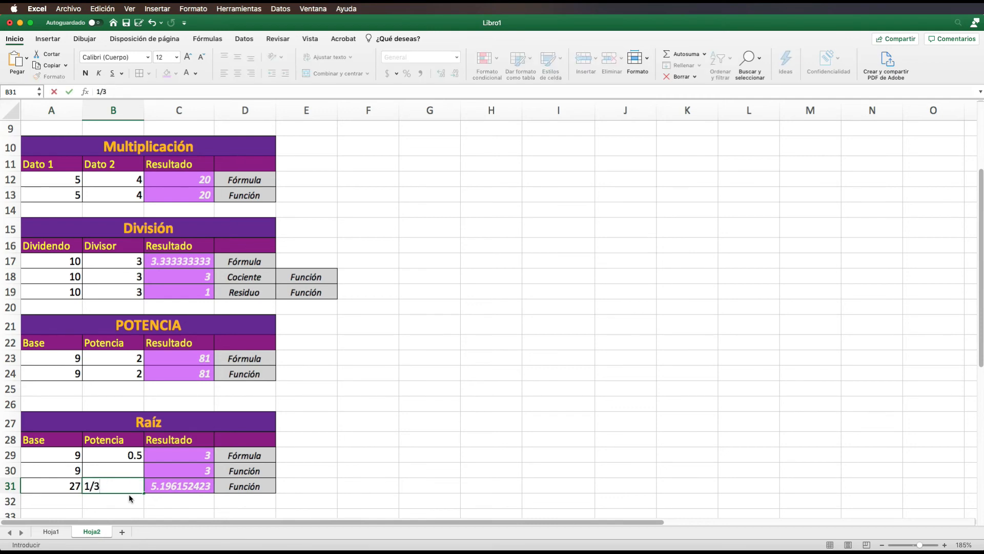
left_click(96, 91)
type("=")
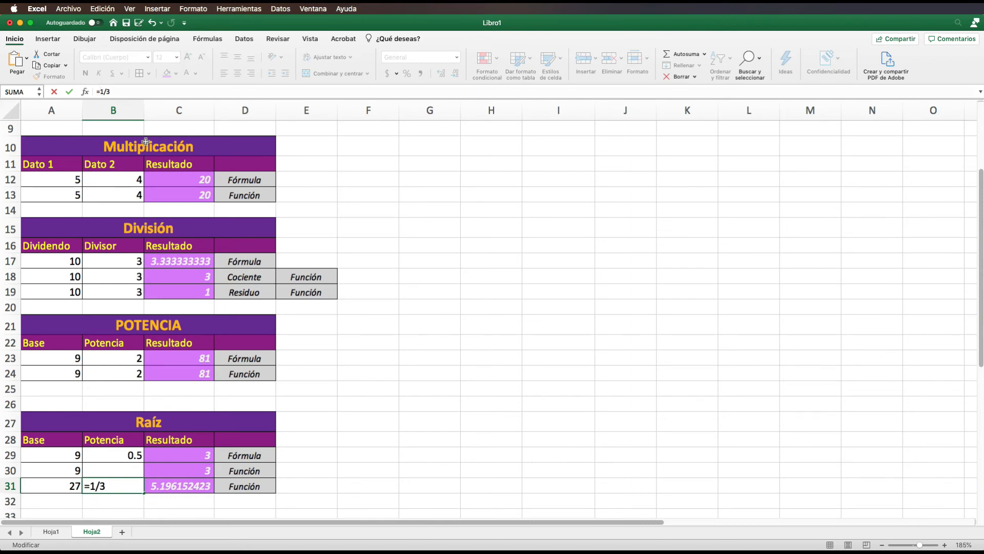
key("Return")
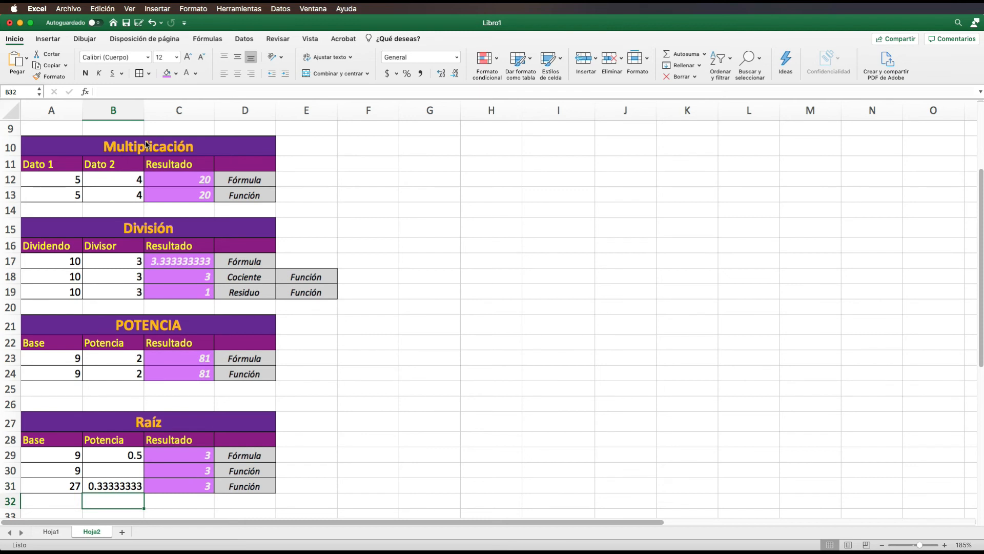
Step: Format the Raíz exponents in B29:B31 as Fracción with the type Hasta tres dígitos (312/943)
key("Up")
key("Right")
key("Left")
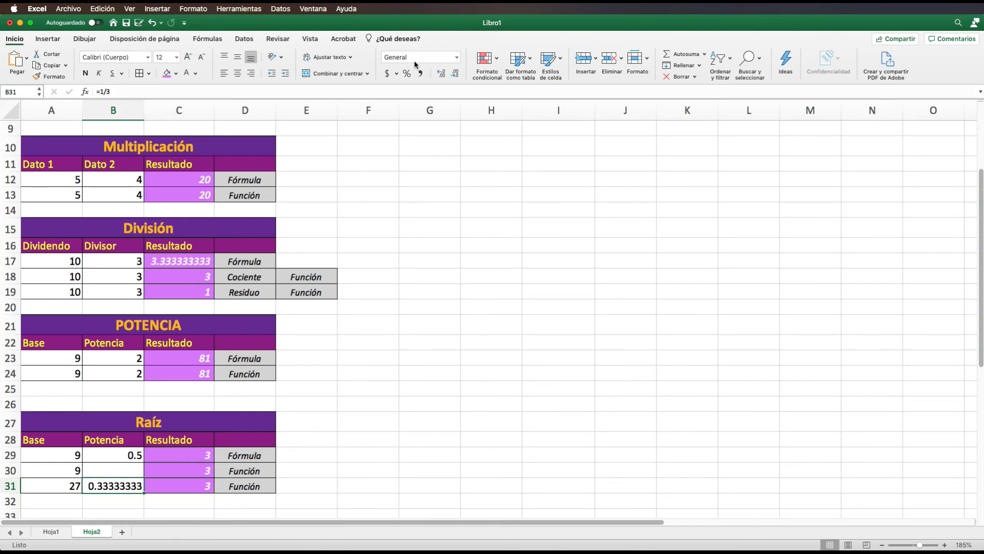
left_click_drag(109, 454, 109, 487)
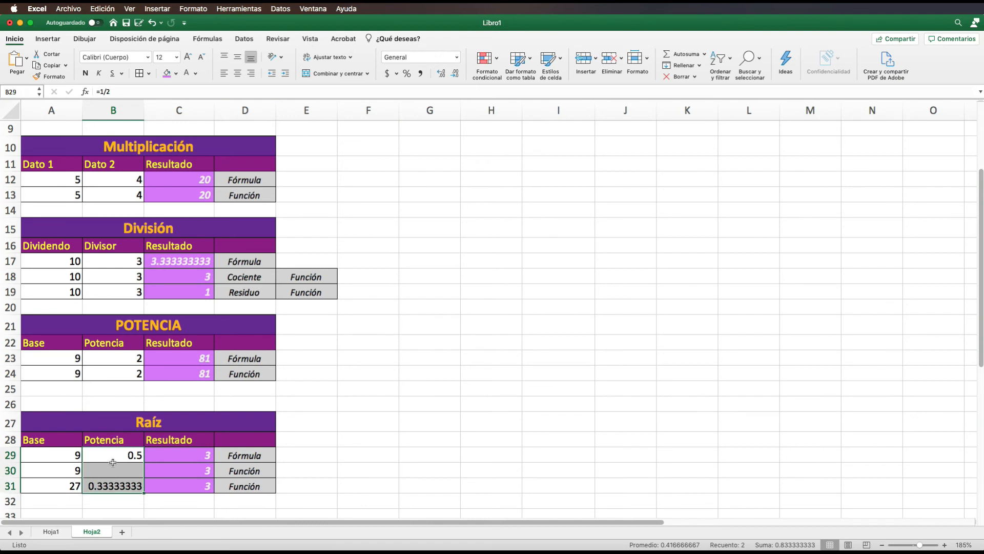
left_click(456, 57)
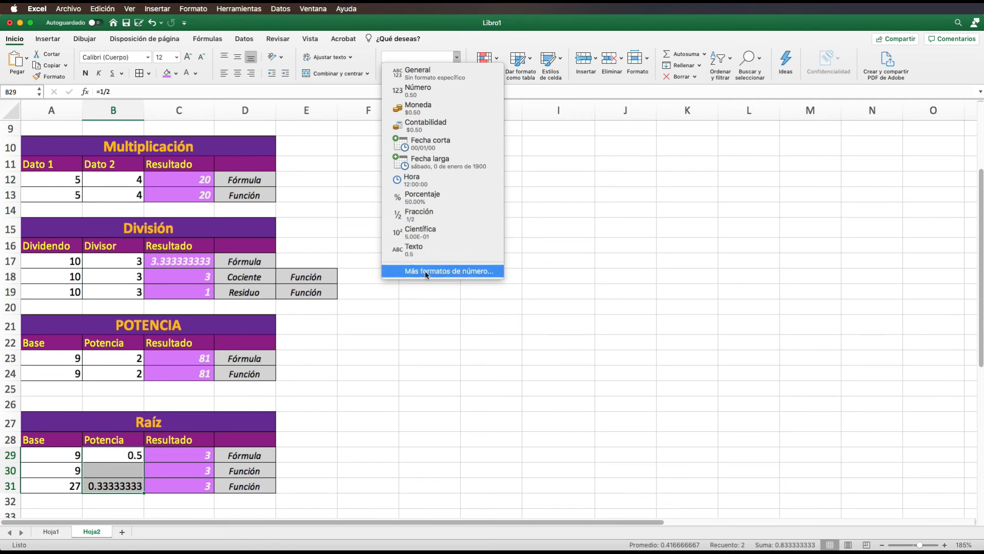
left_click(448, 272)
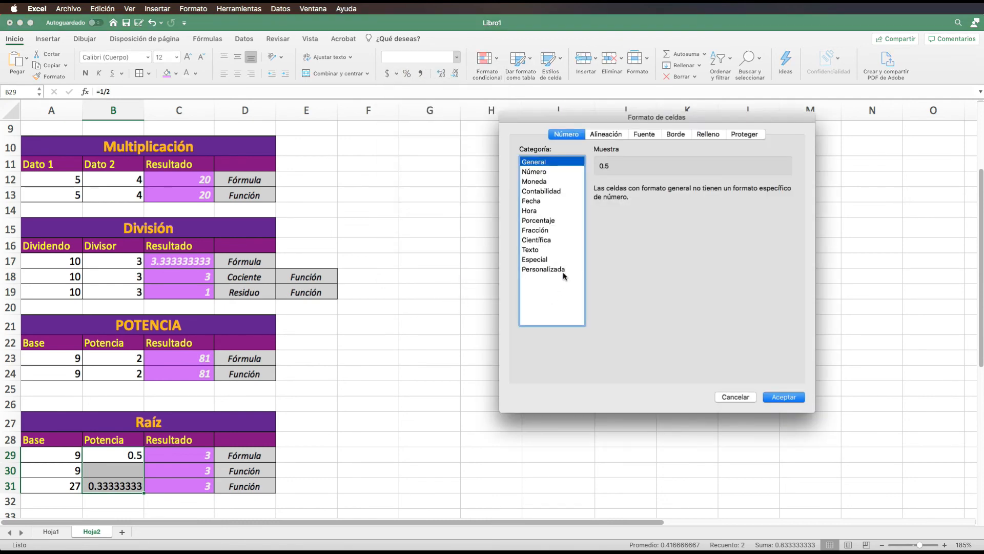
left_click(552, 232)
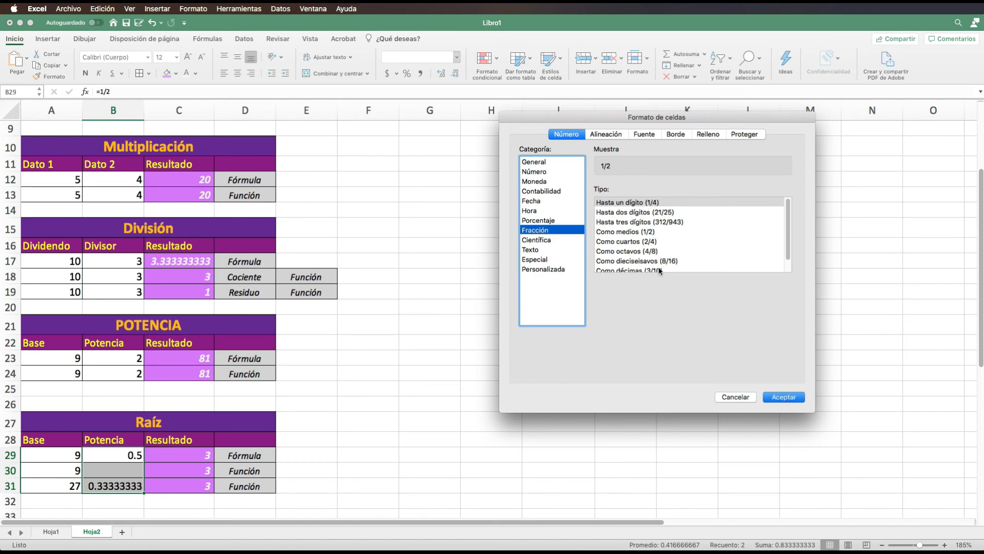
left_click(670, 224)
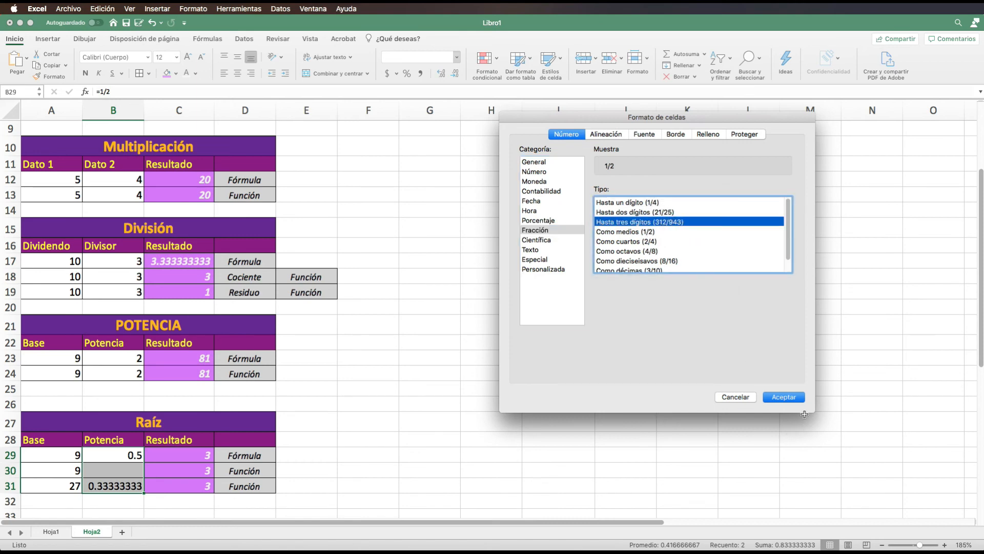
left_click(784, 398)
left_click(326, 484)
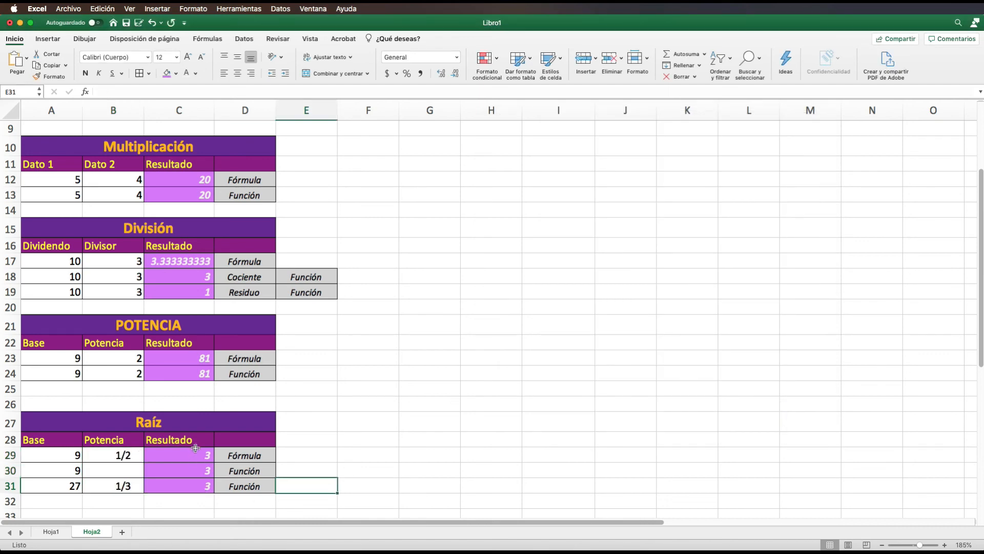
Step: Examine the base, exponent and result cells of the three Raíz rows, 29 to 31
left_click(61, 485)
left_click(122, 483)
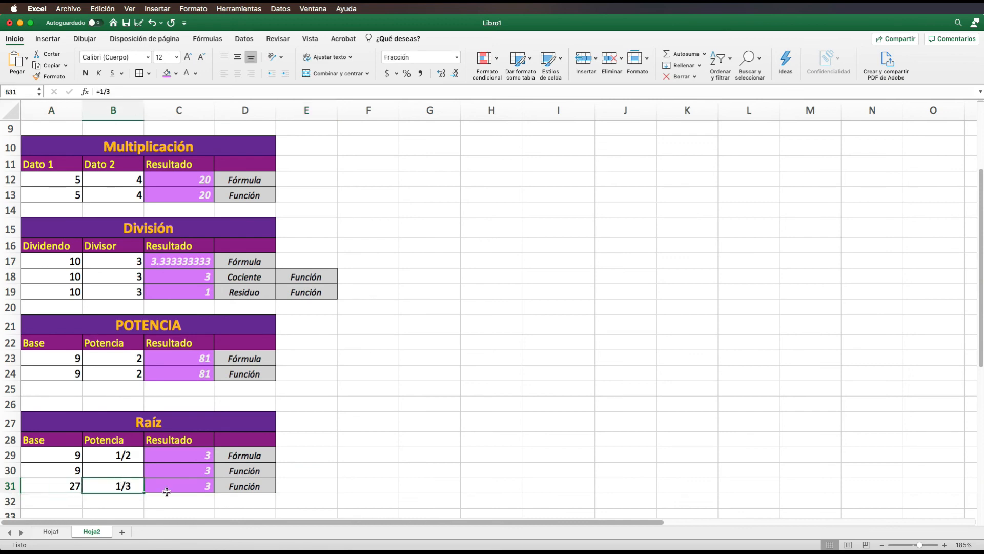
left_click(74, 455)
left_click(134, 455)
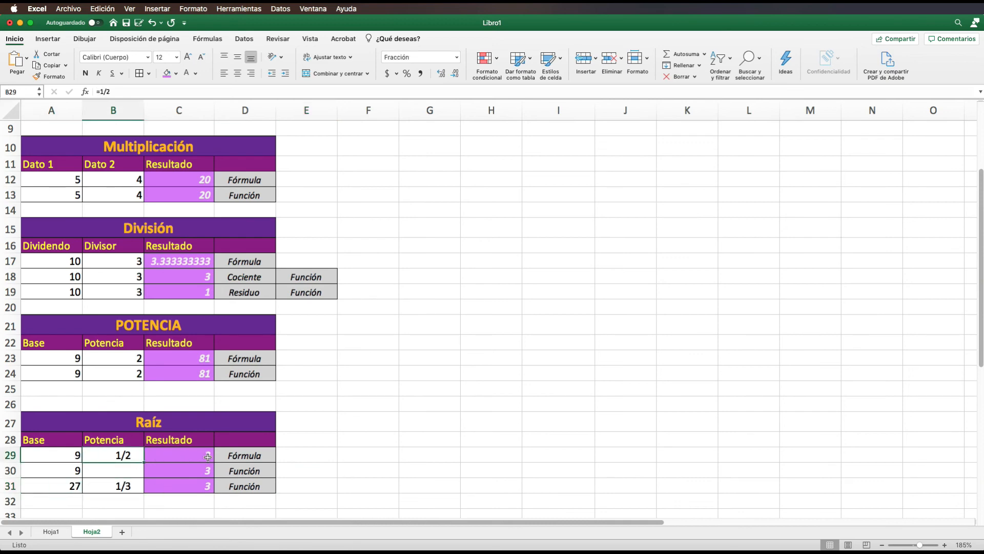
left_click(205, 455)
left_click(73, 472)
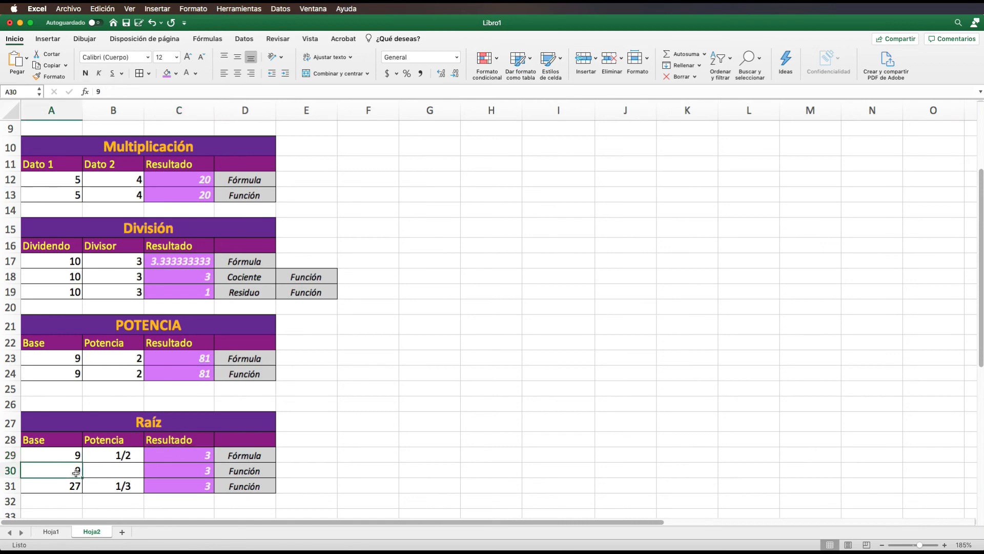
left_click(182, 472)
left_click(67, 485)
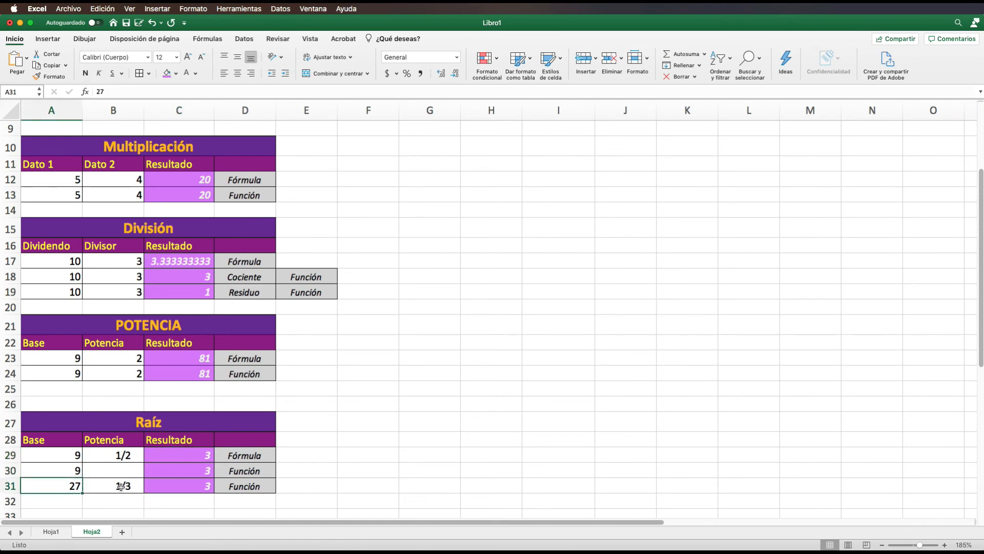
left_click(206, 484)
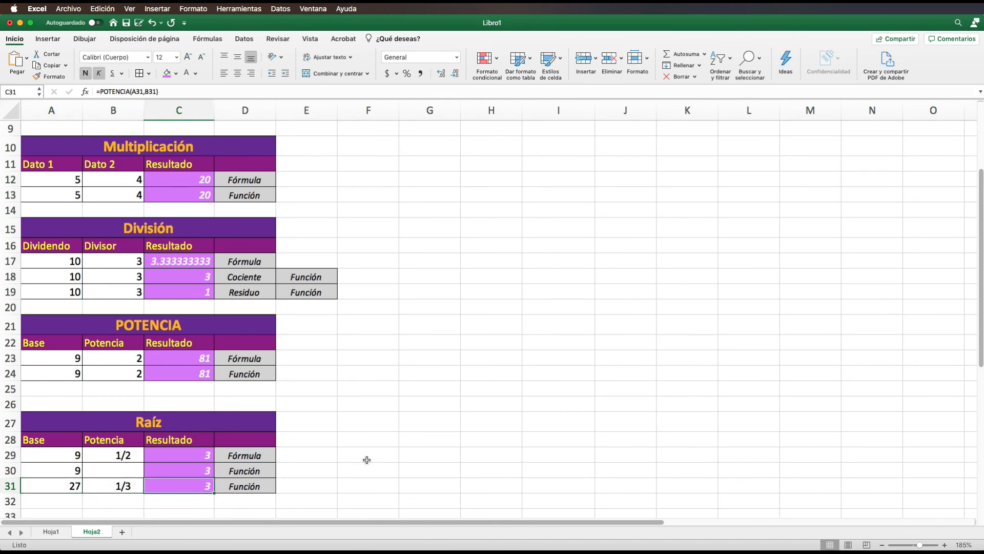
Step: Rename the sheet Hoja2 as CalculadoraBasica
scroll(328, 253, "up", 5)
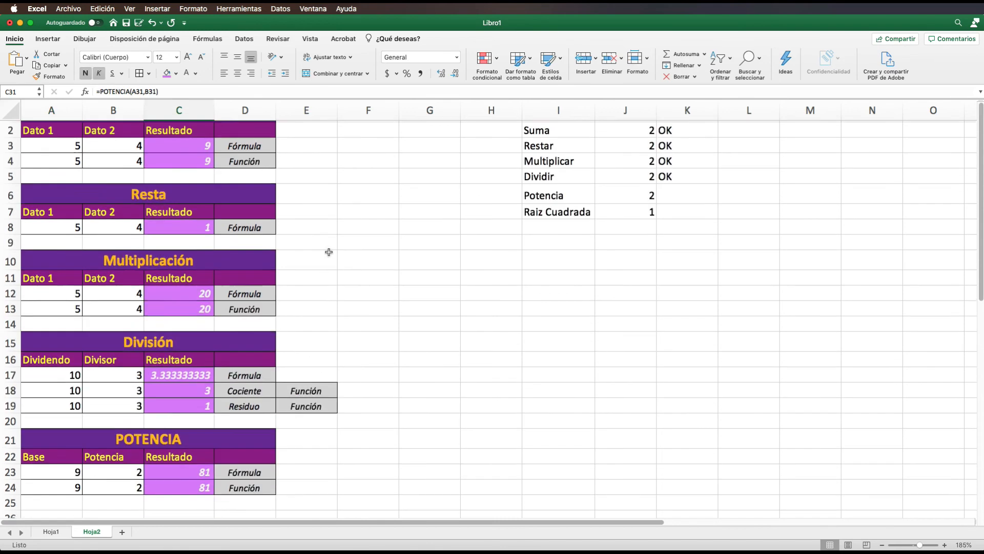
double_click(83, 531)
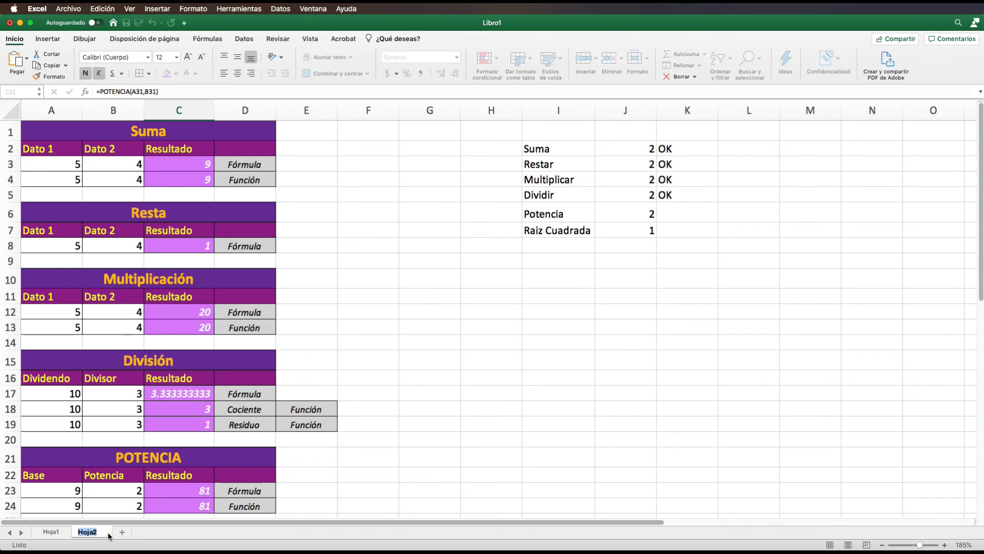
type("Calculadora")
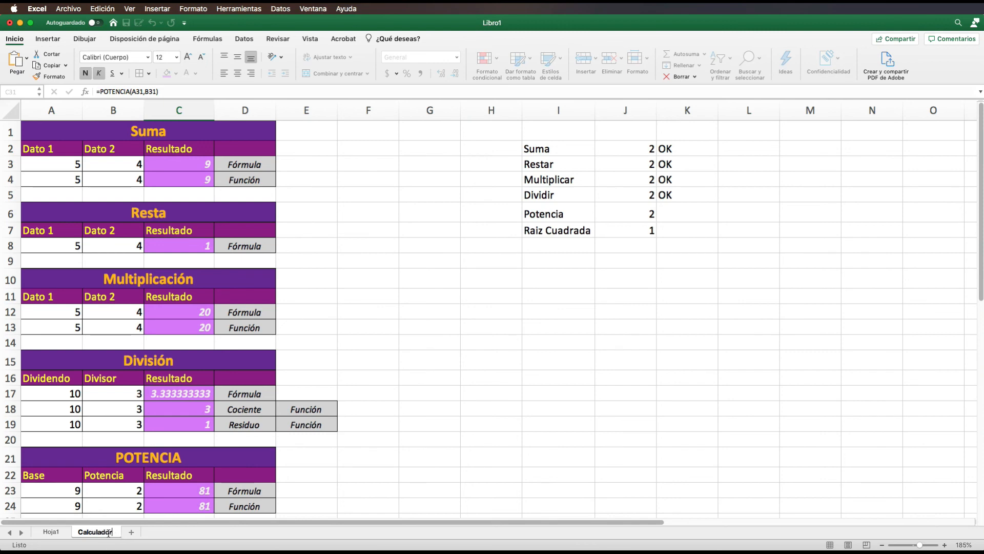
type("Basica")
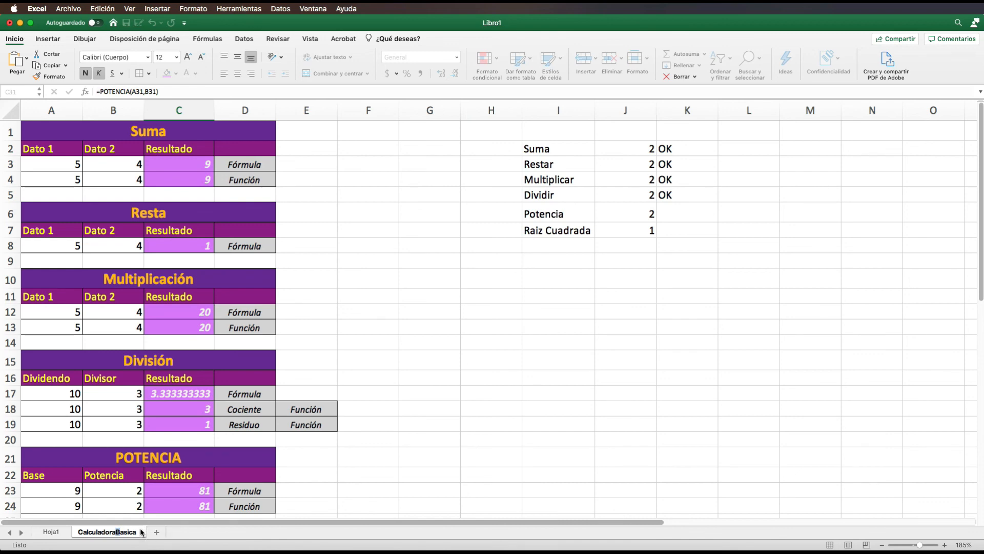
key("Return")
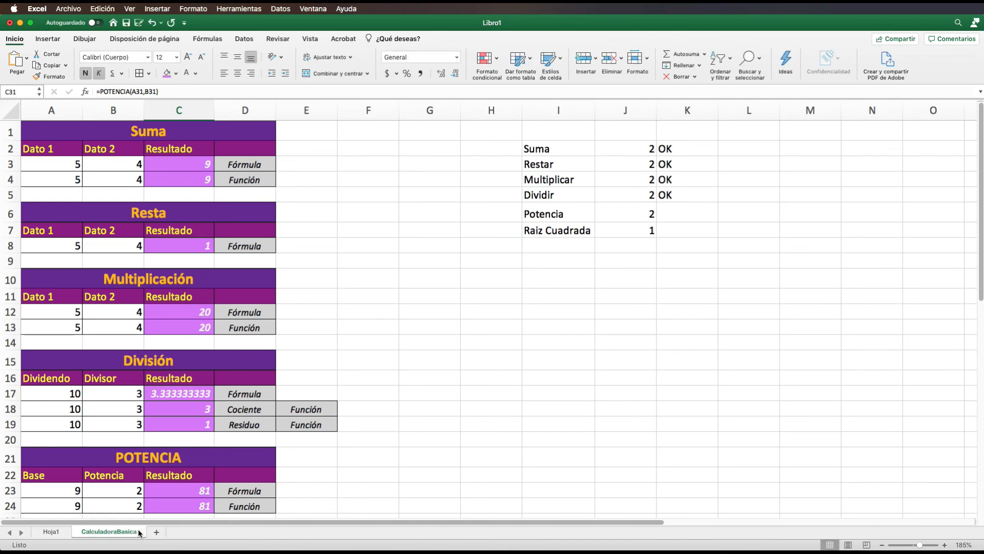
right_click(112, 533)
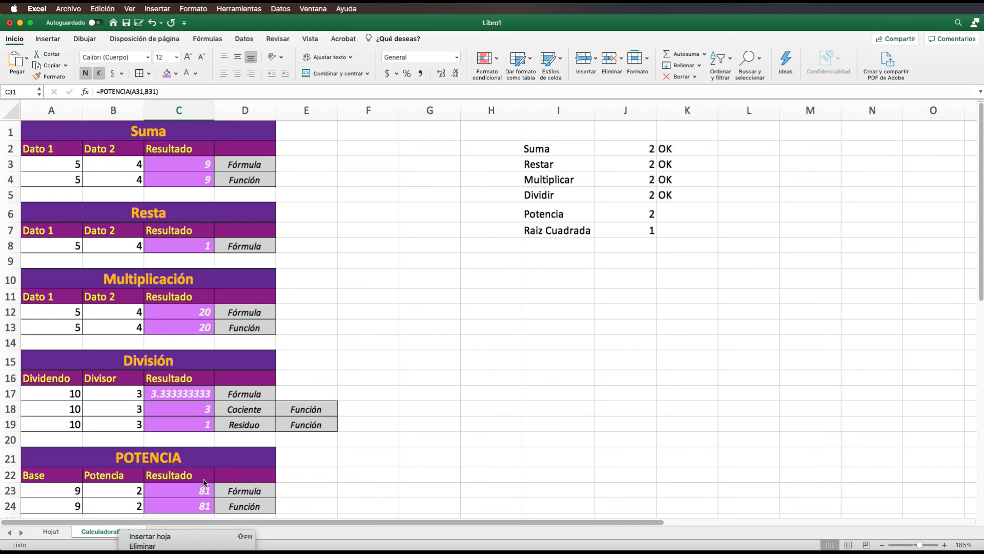
left_click(408, 420)
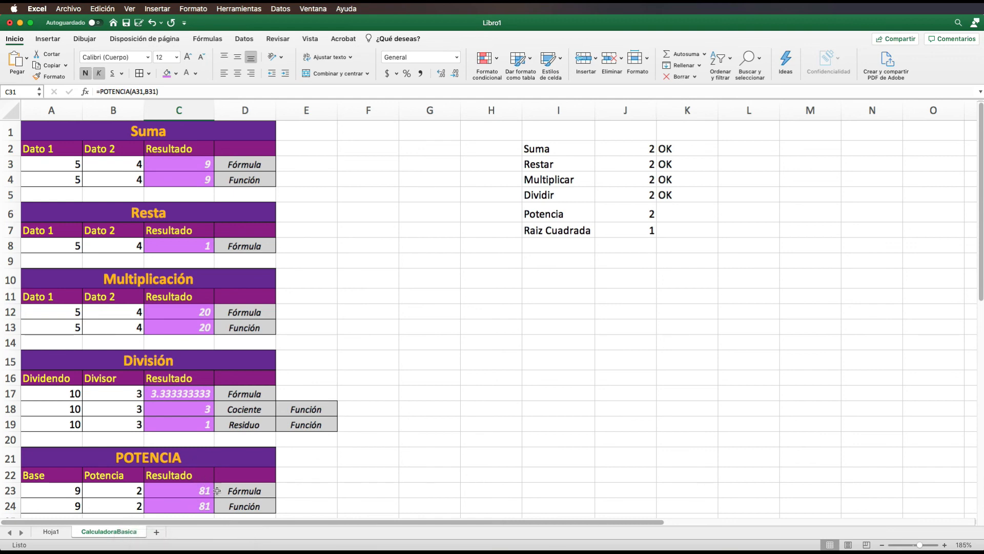
right_click(127, 533)
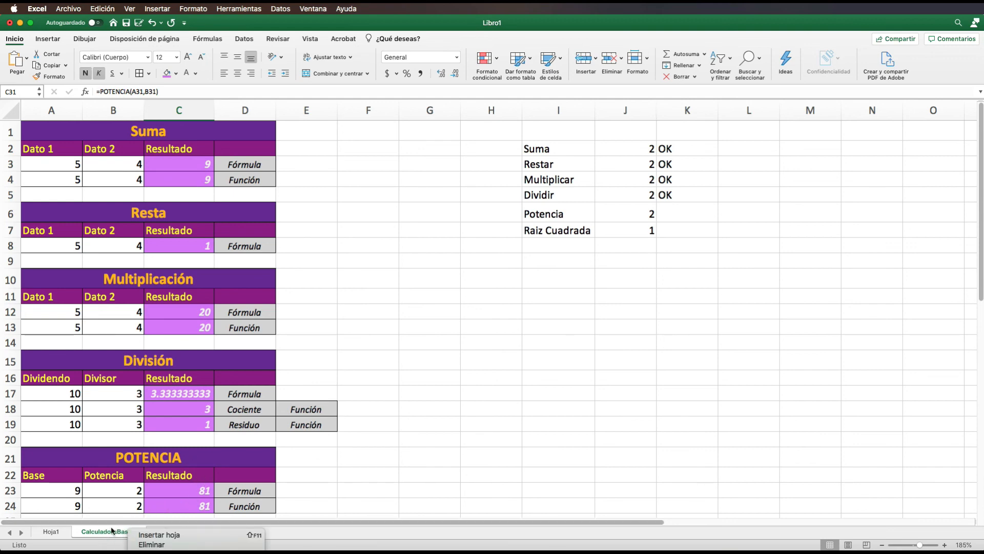
left_click(201, 537)
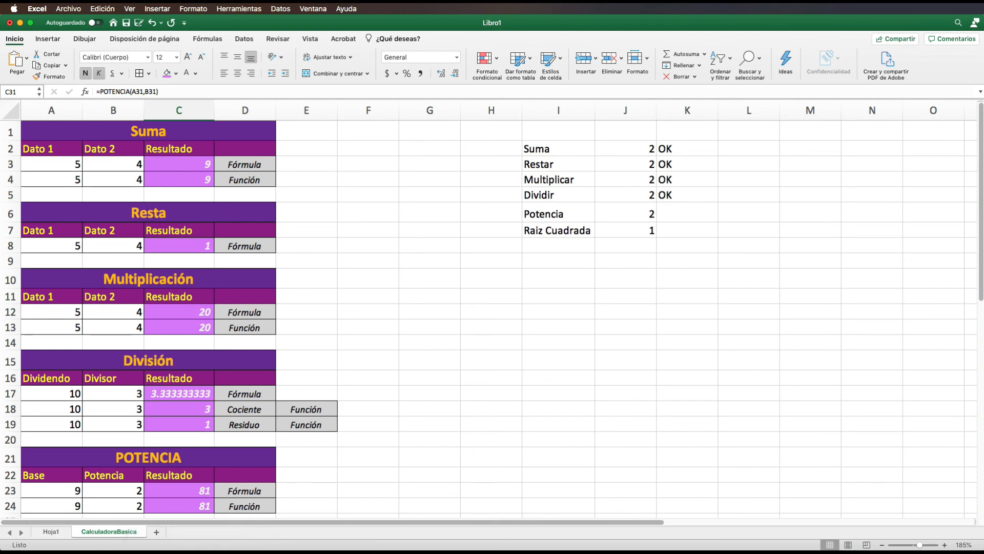
Step: Reduce the workbook window's height and give the CalculadoraBasica sheet tab a purple colour
left_click_drag(983, 550, 973, 480)
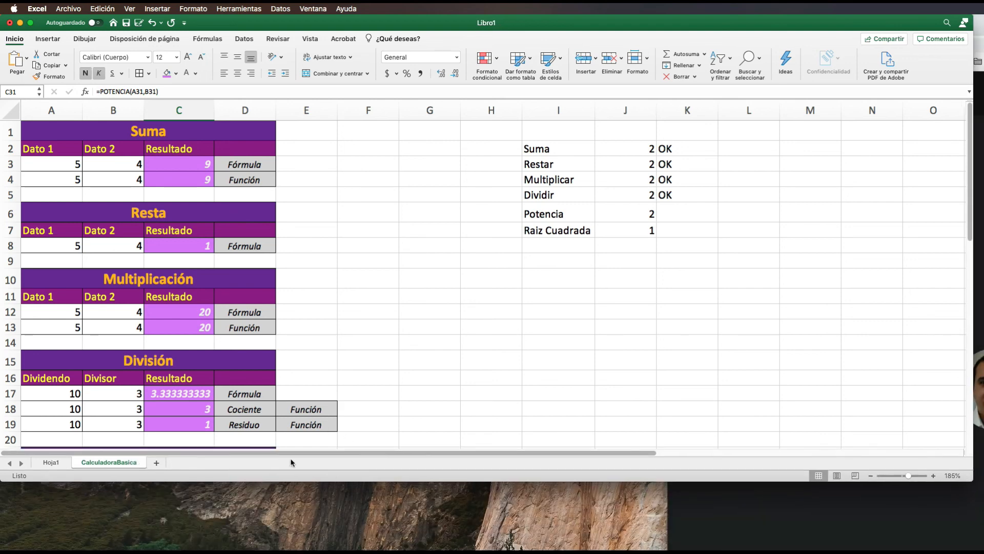
right_click(103, 460)
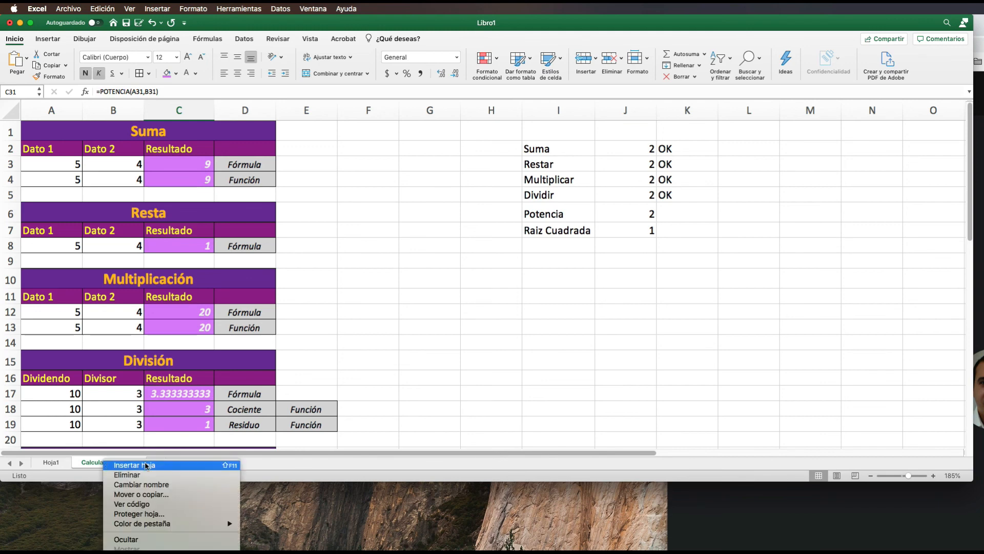
mouse_move(152, 528)
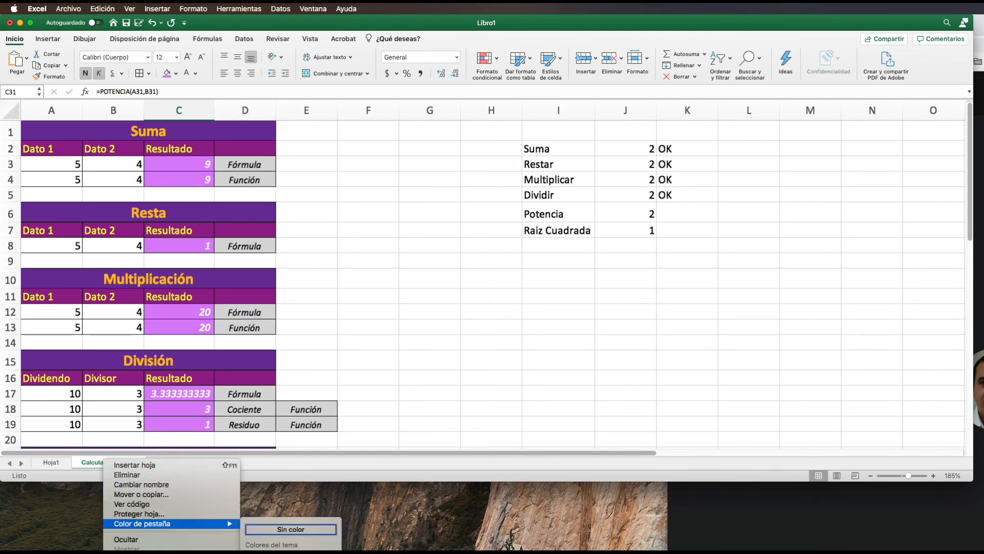
left_click(302, 551)
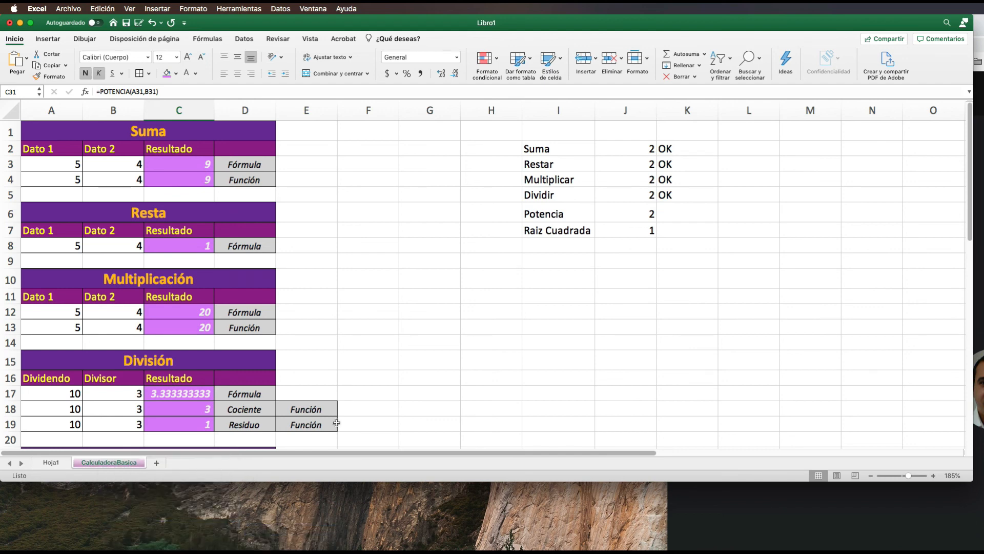
left_click(372, 409)
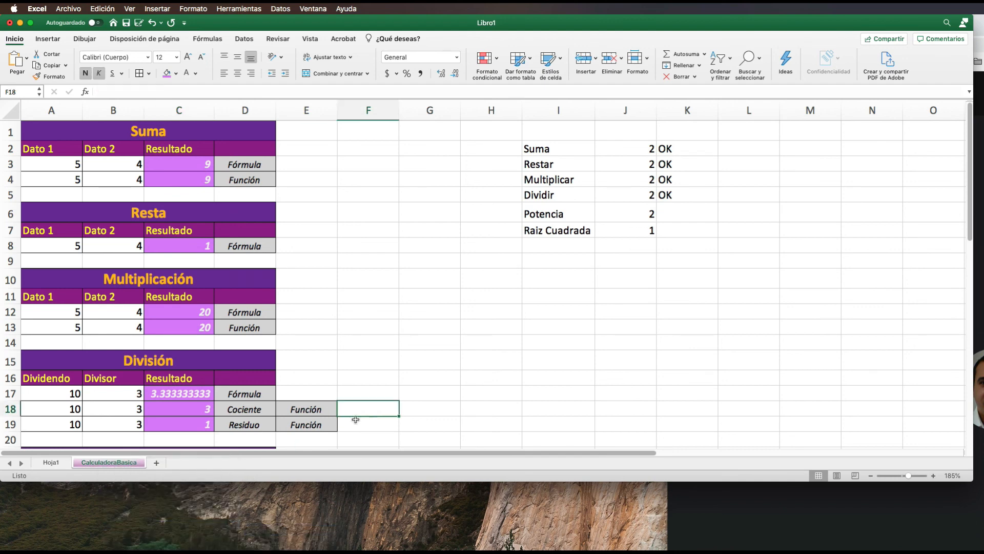
Step: View the coloured sheet tab from Hoja1 and return to the CalculadoraBasica sheet
right_click(135, 462)
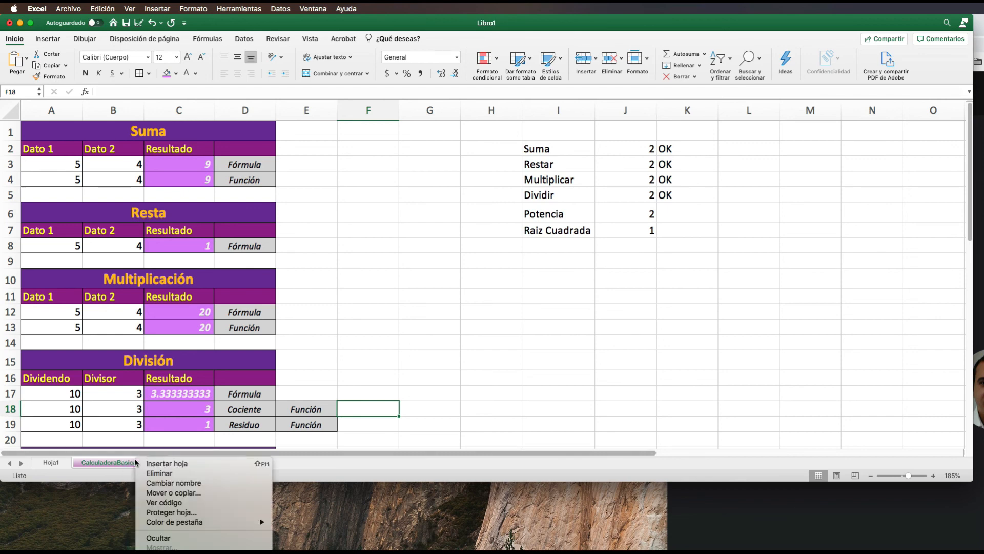
left_click(57, 461)
left_click(53, 463)
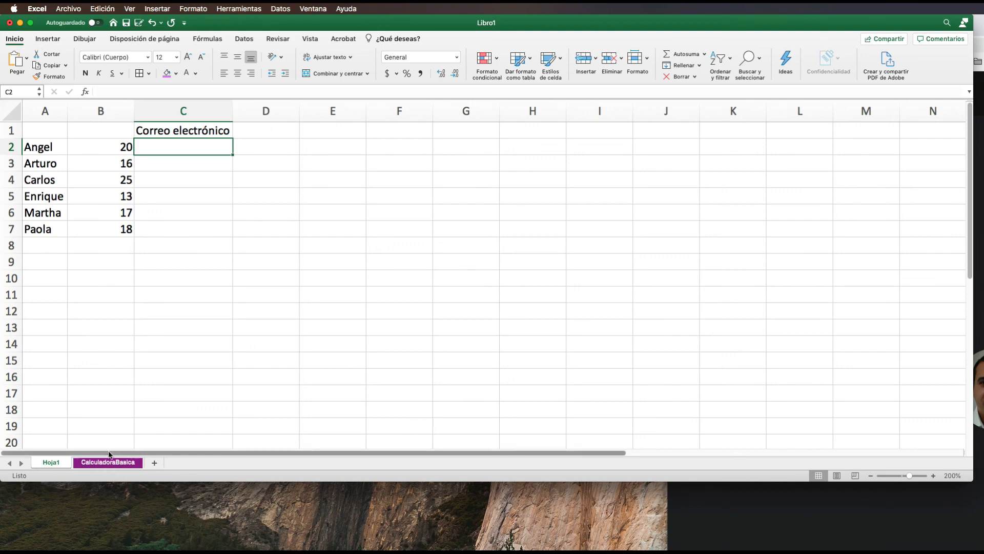
left_click(123, 463)
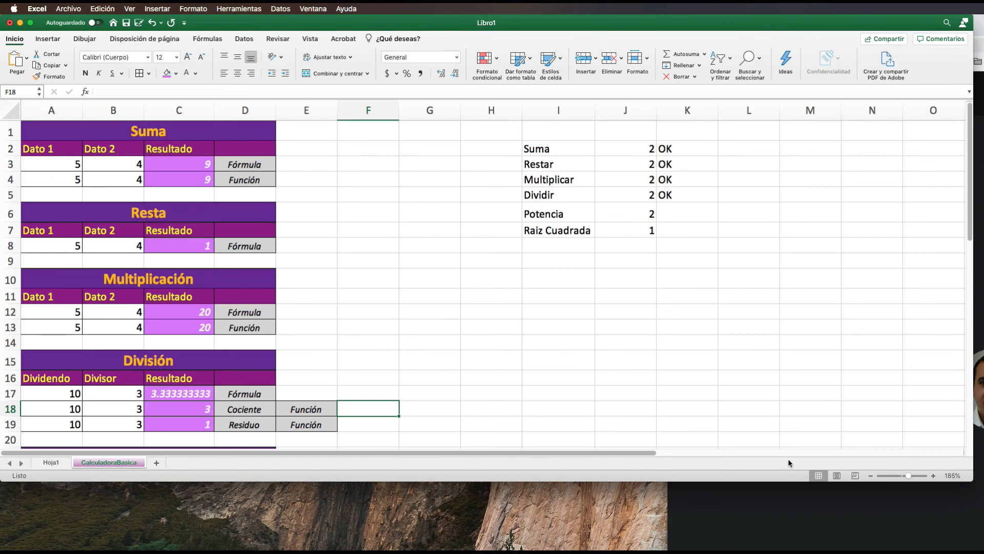
Step: Restore the workbook window to full height and enter Ok for Potencia in K6 and OK for Raiz Cuadrada in K7
left_click_drag(972, 483, 976, 550)
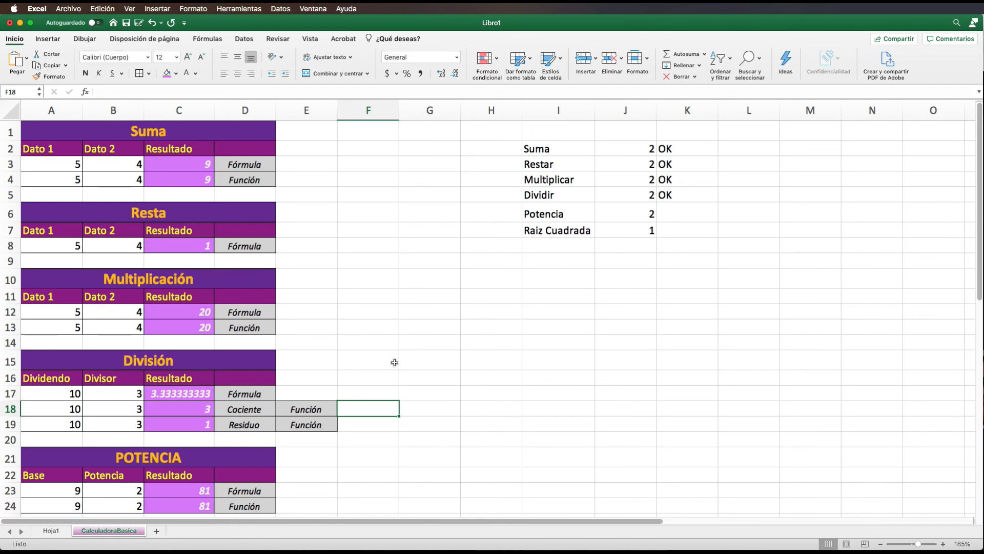
left_click(672, 224)
left_click(677, 219)
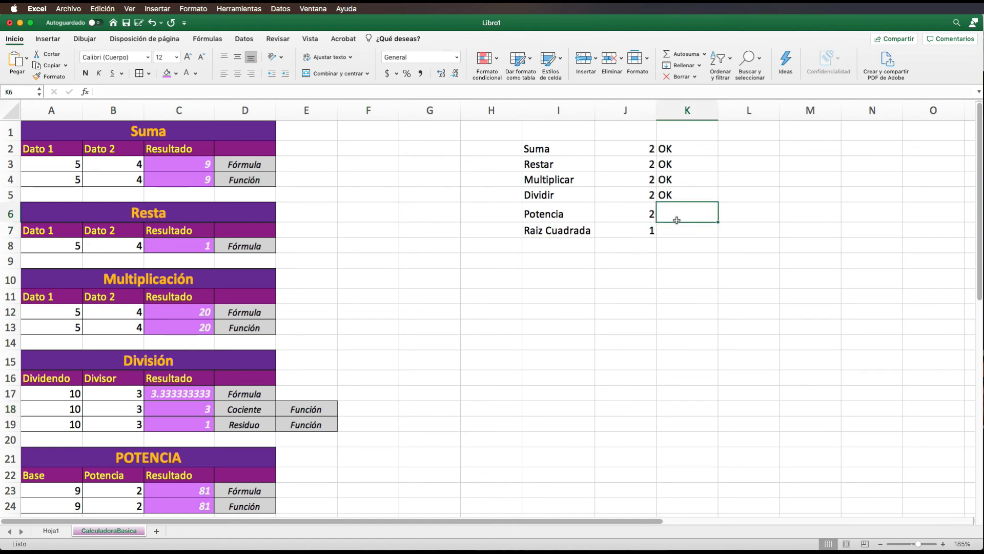
type("Ok")
key("Return")
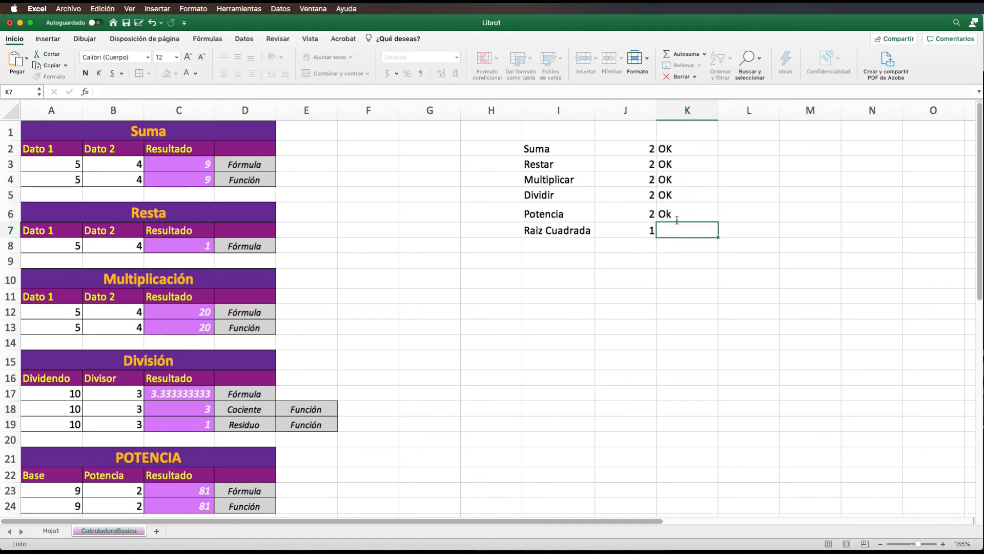
type("OK")
left_click(677, 220)
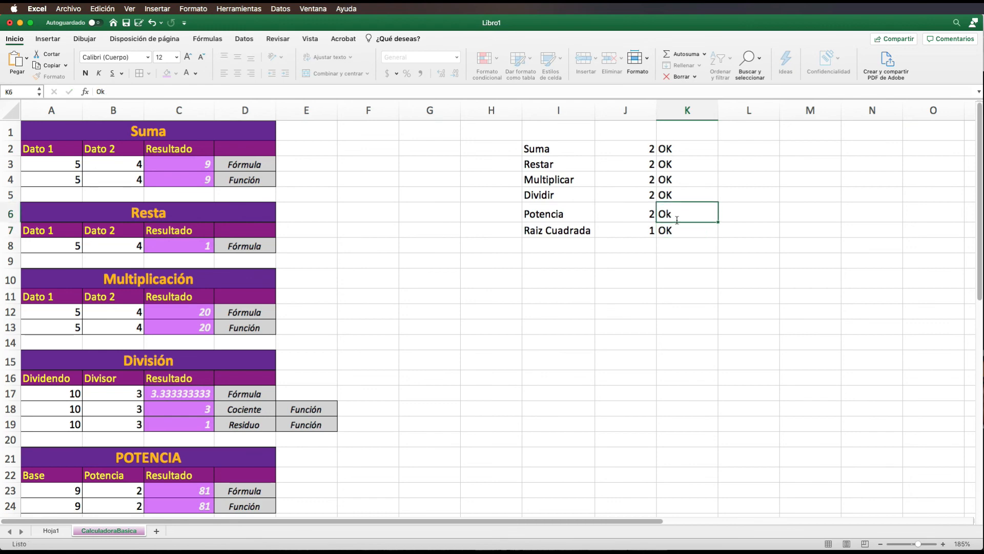
Step: Fill the OK mark from K7 up into K6 so the Potencia row matches the checklist's capitalisation
key("Down")
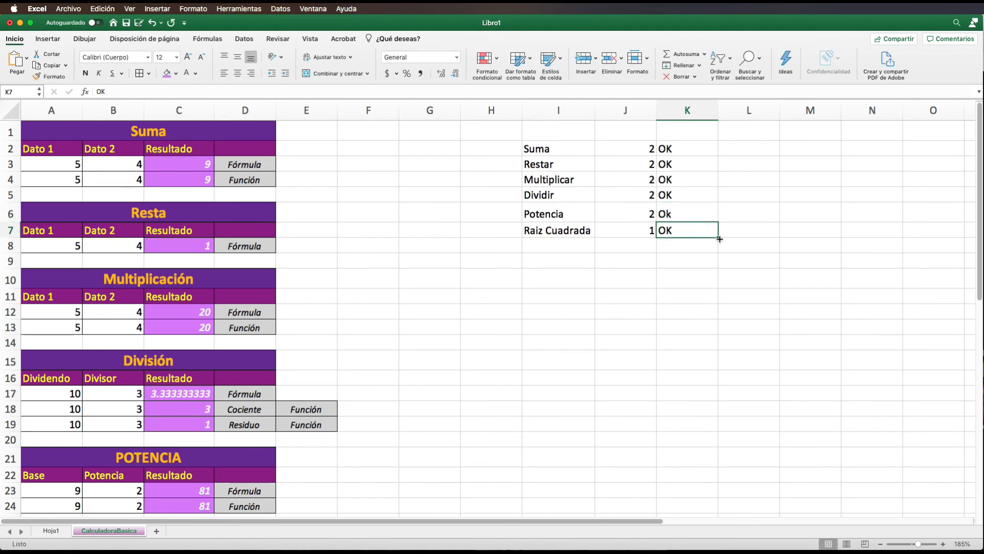
left_click_drag(718, 237, 718, 210)
left_click(530, 275)
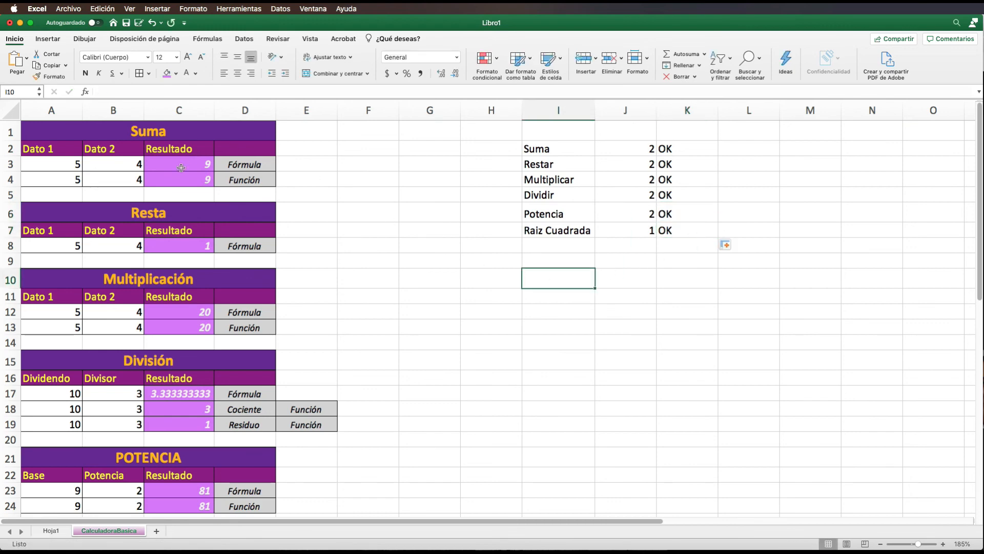
Step: View the Hoja1 sheet with its names and ages, and return to the CalculadoraBasica sheet
left_click(385, 258)
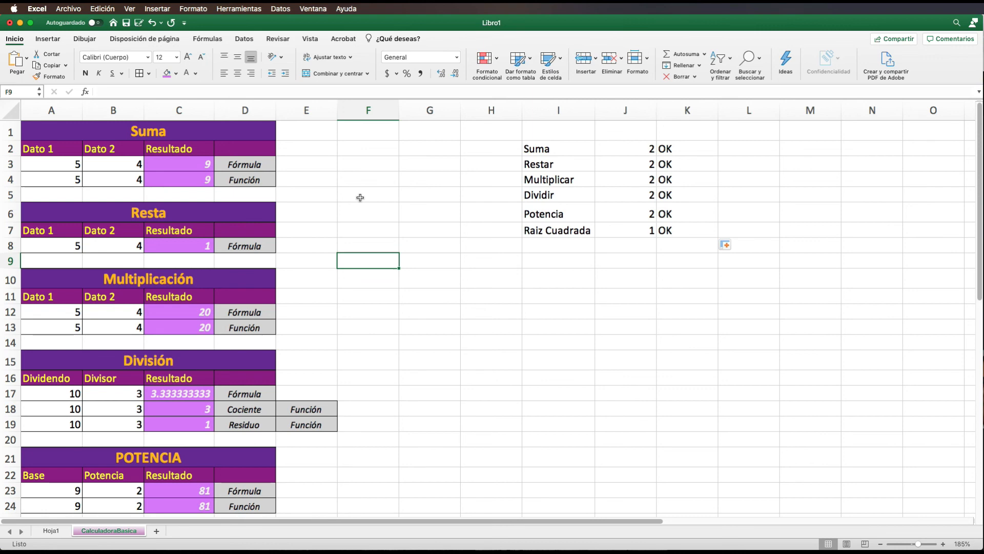
left_click(60, 532)
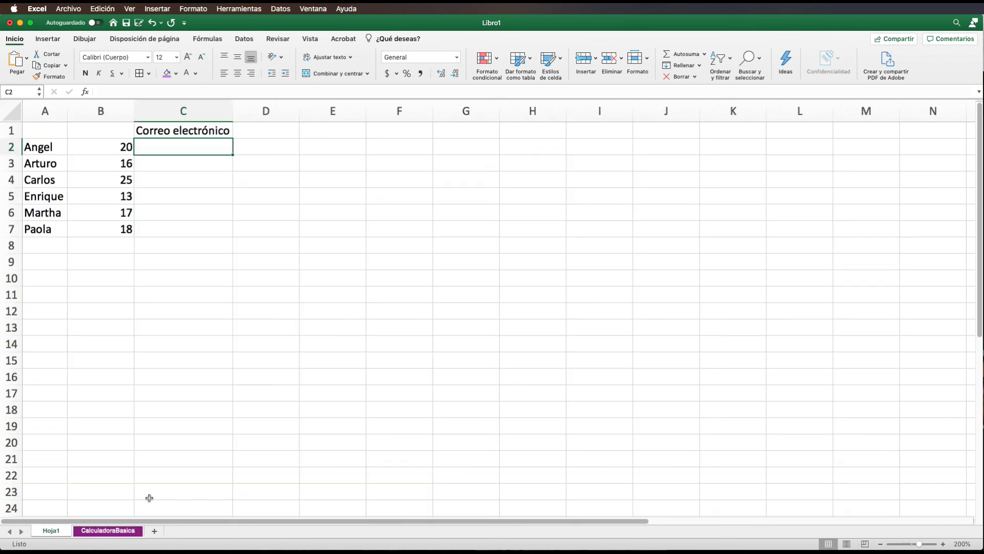
left_click(110, 531)
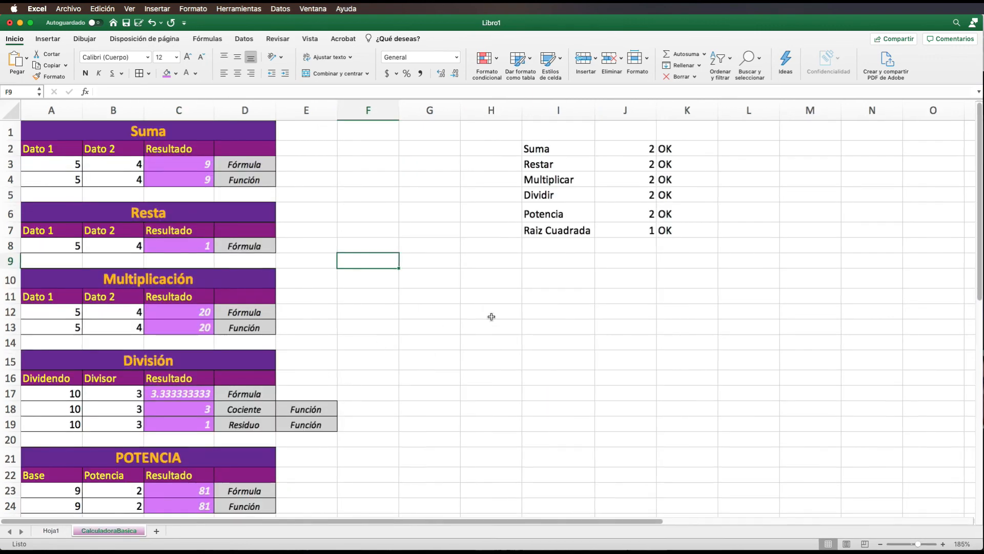